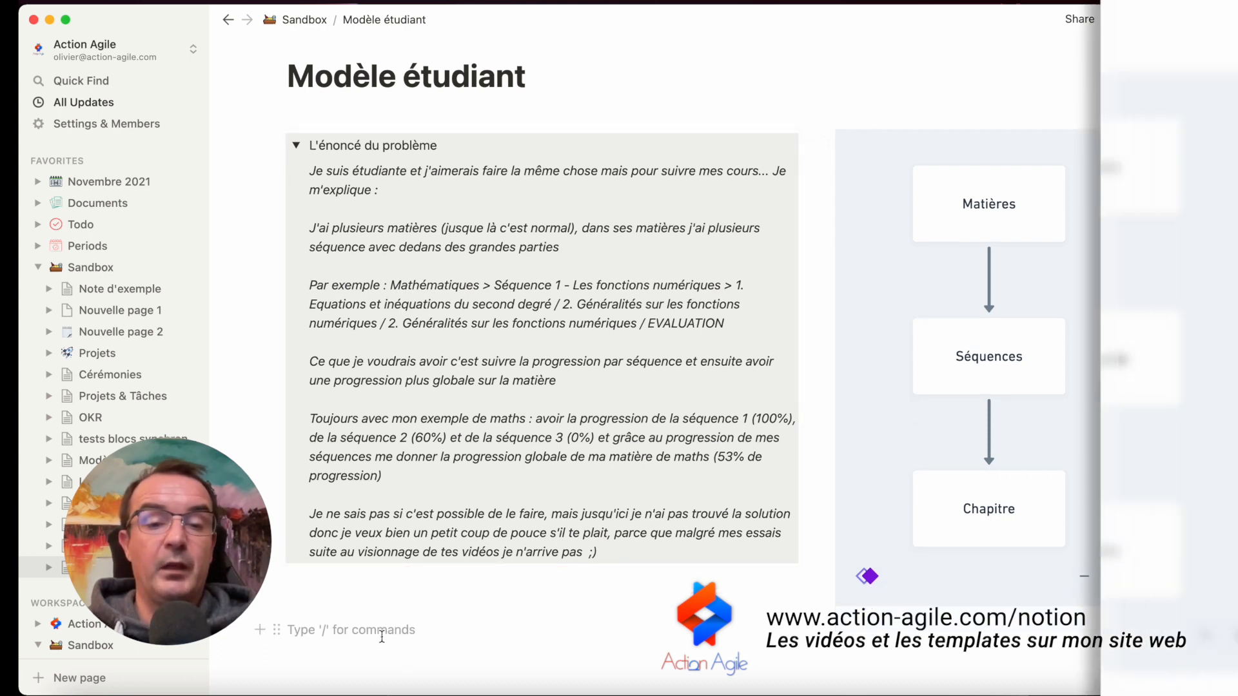
Insert an inline table database below the problem statement and title it "Matières"
scroll(380, 636, down, 1)
scroll(379, 635, down, 2)
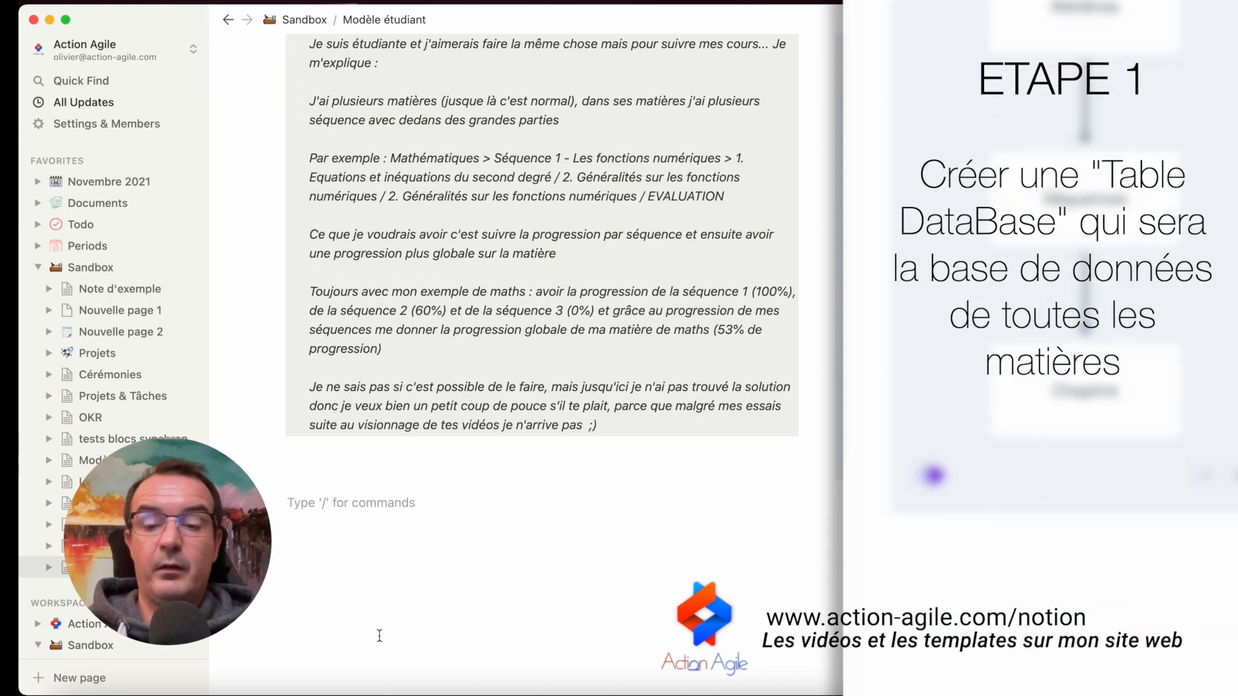
text(/table data)
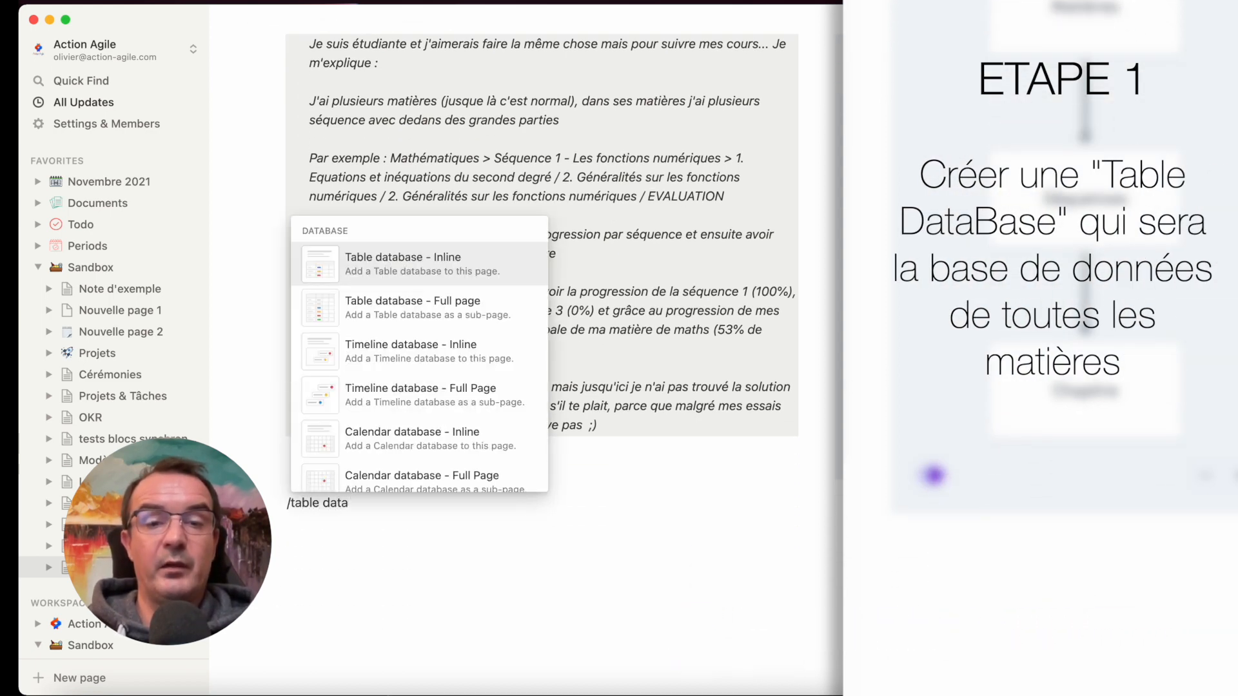
key(Return)
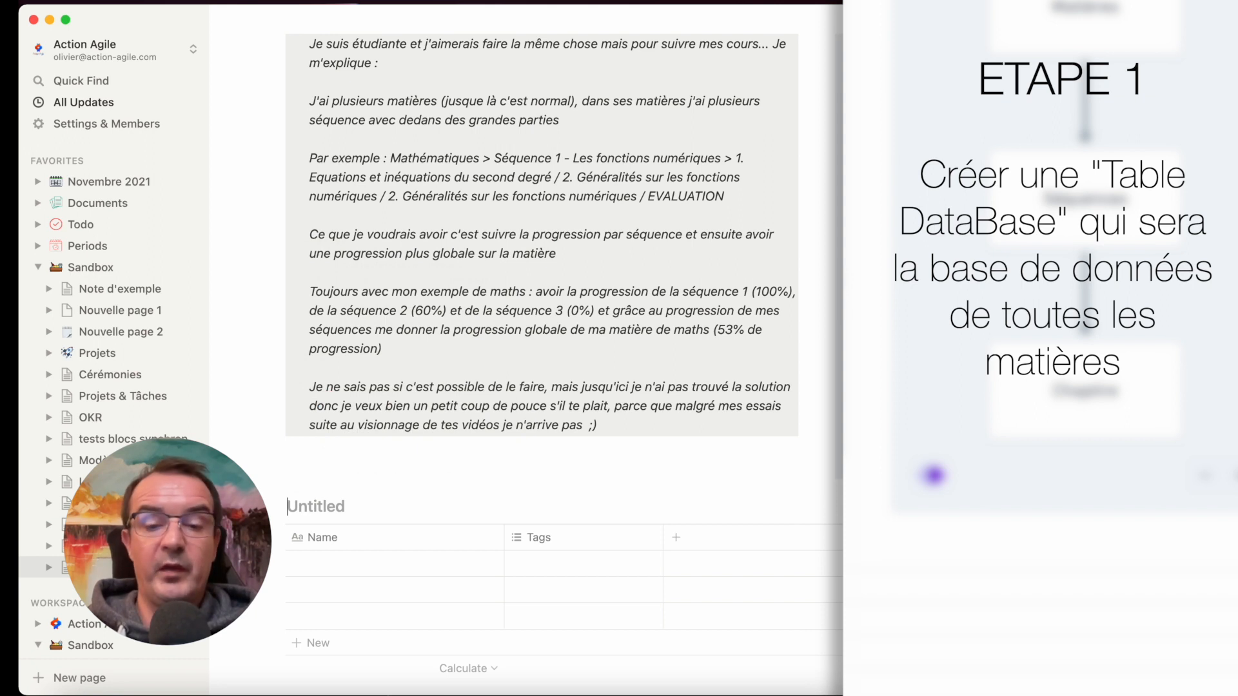
text(Mati§res)
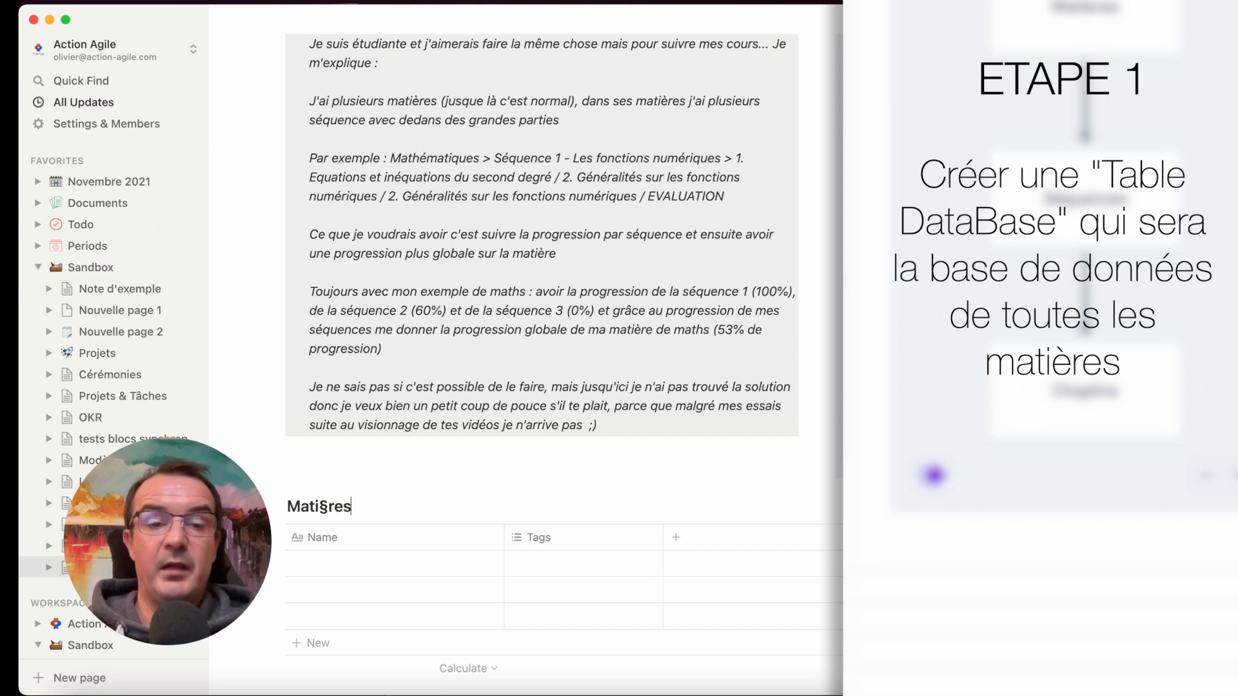
key(BackSpace)
key(BackSpace)
key(BackSpace)
key(BackSpace)
text(ères)
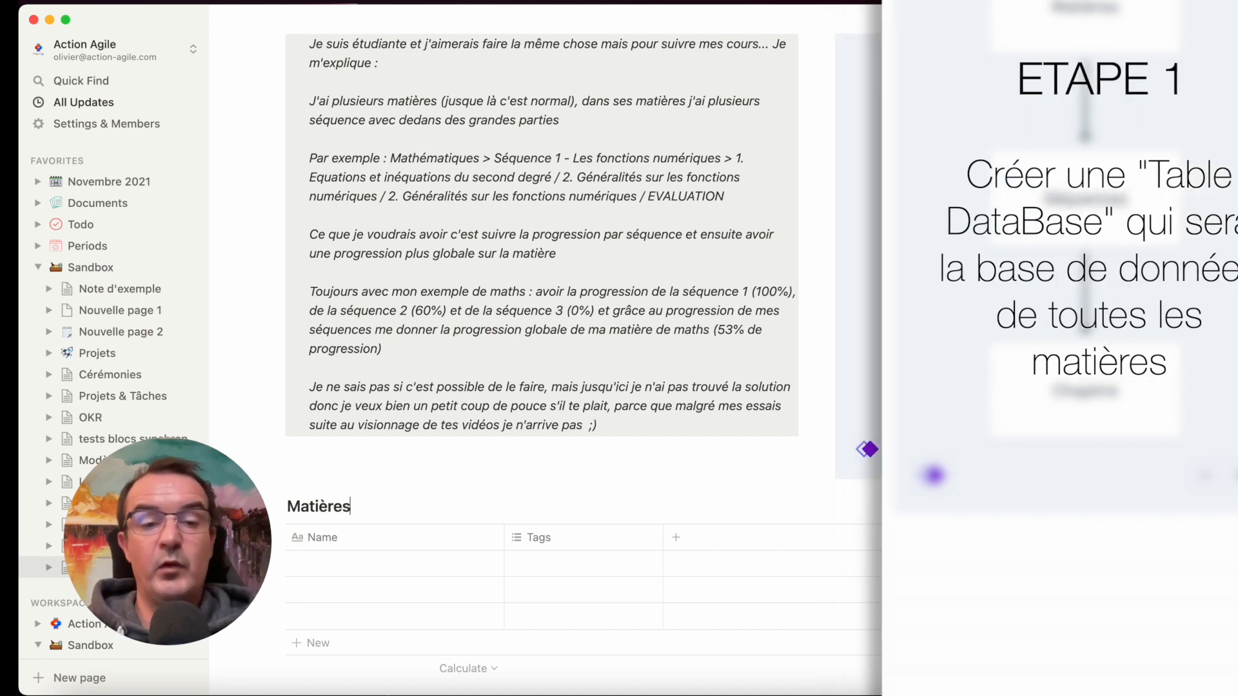
Name the three rows of the Matières table Mathématiques, Physique and Biologie
click(360, 560)
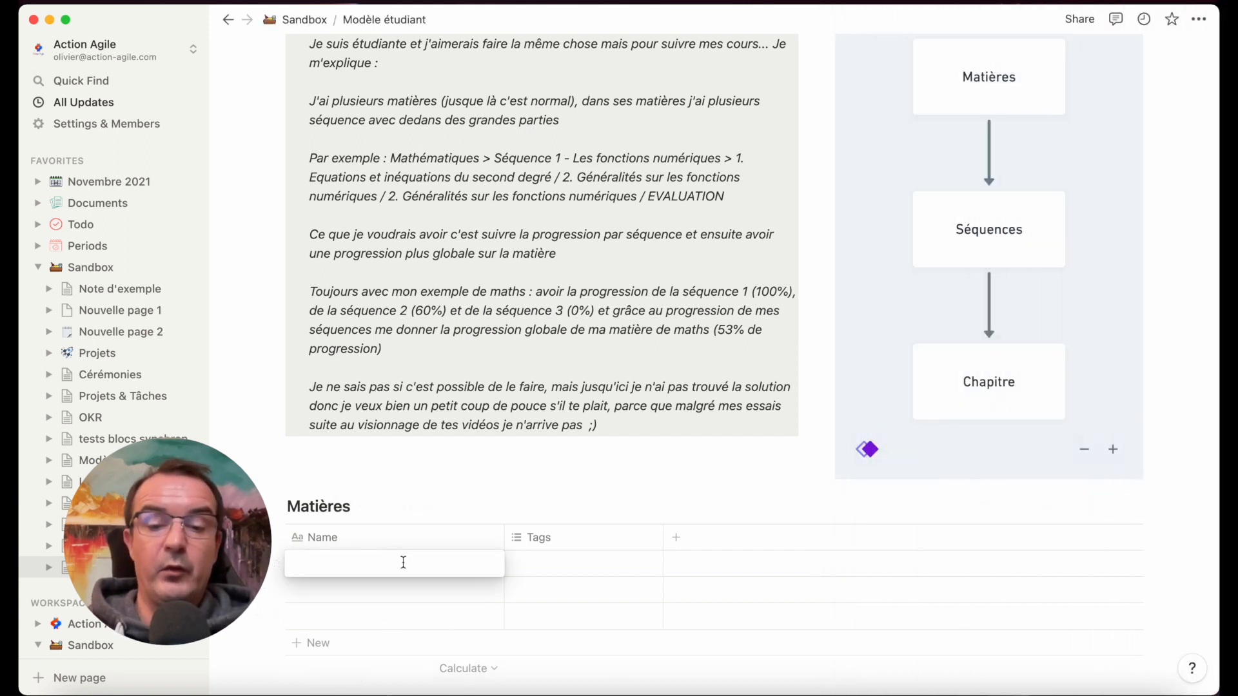
text(Mathé)
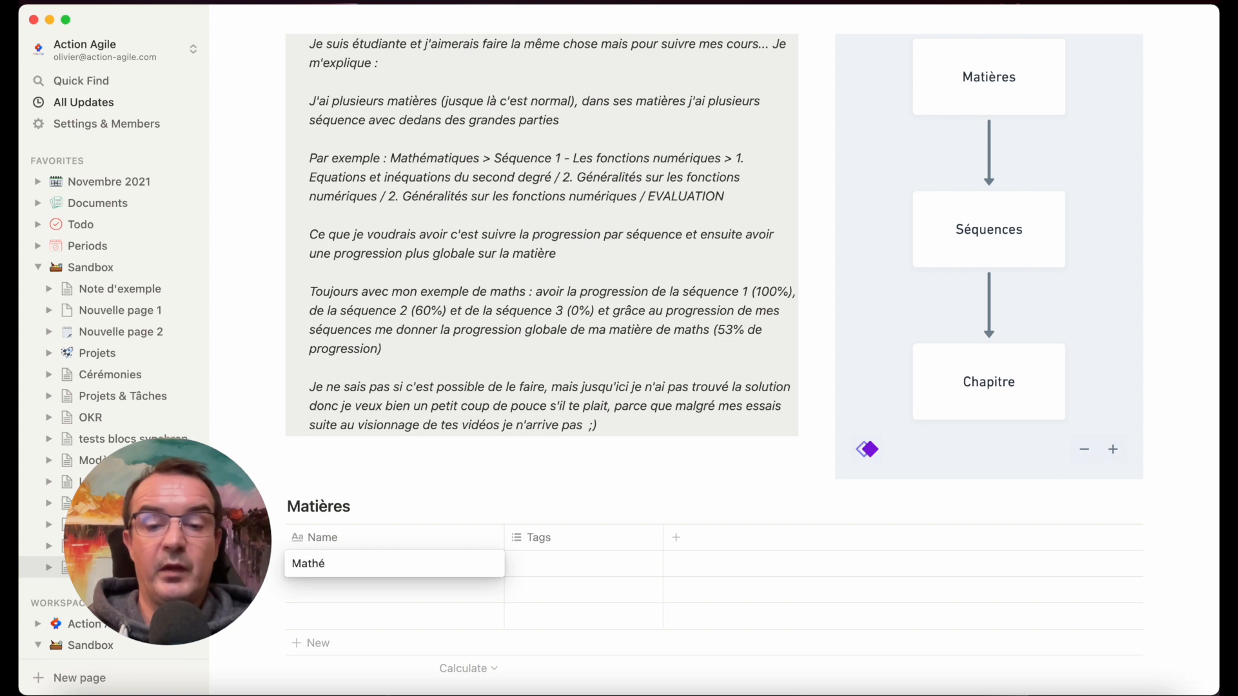
text(matiques)
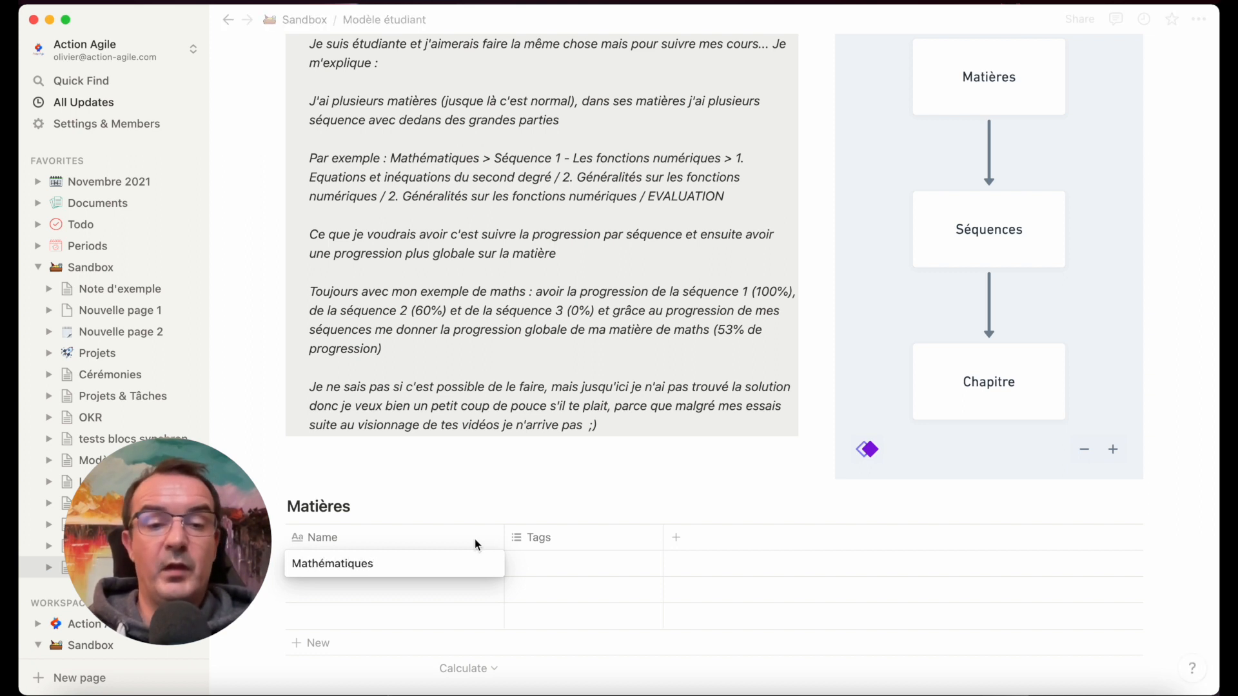
key(Escape)
click(358, 591)
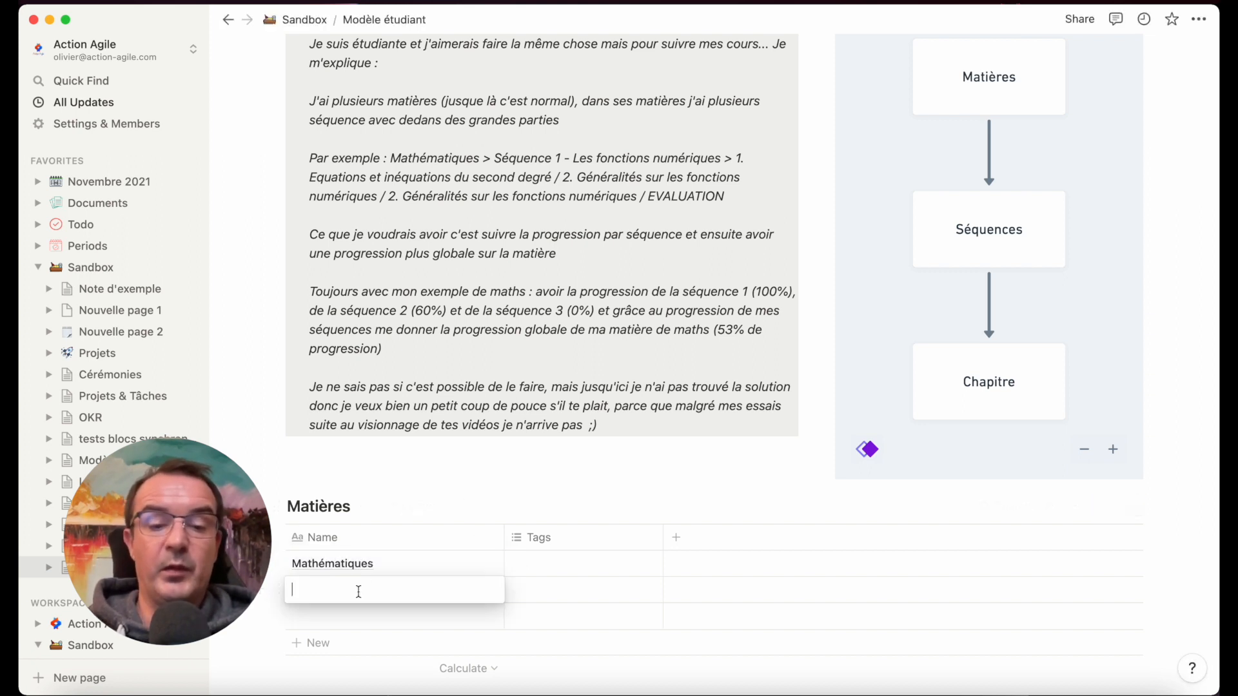
text(Physi)
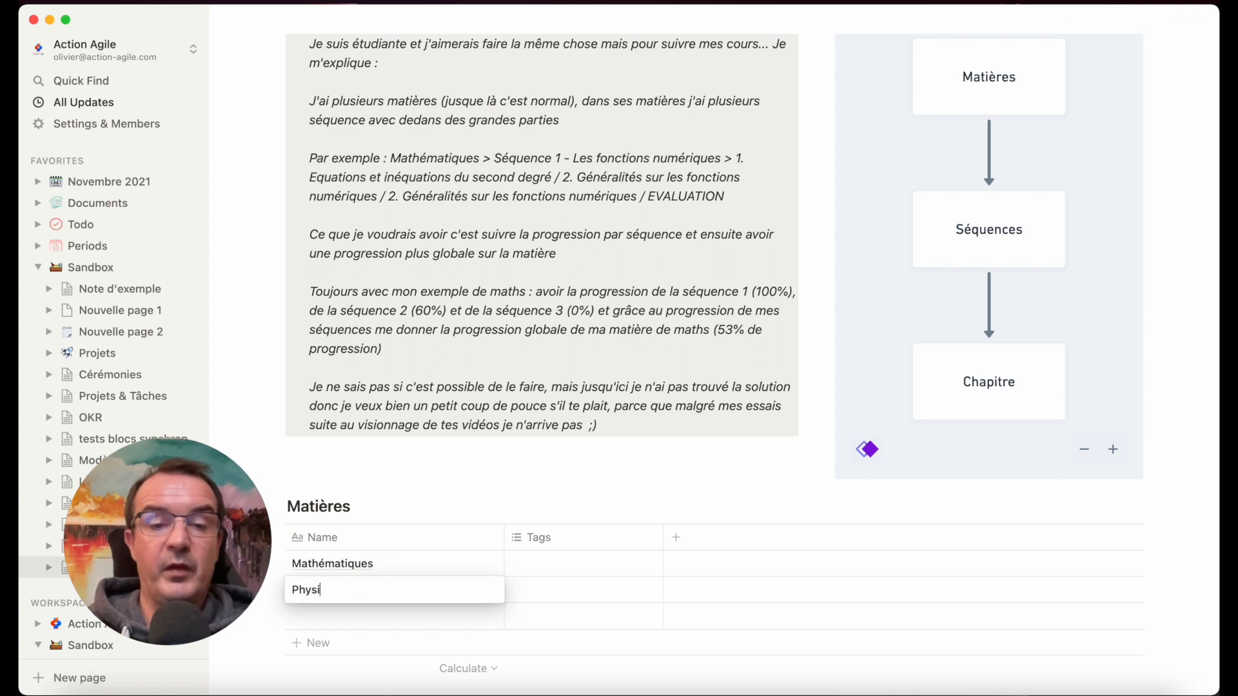
text(que)
key(Escape)
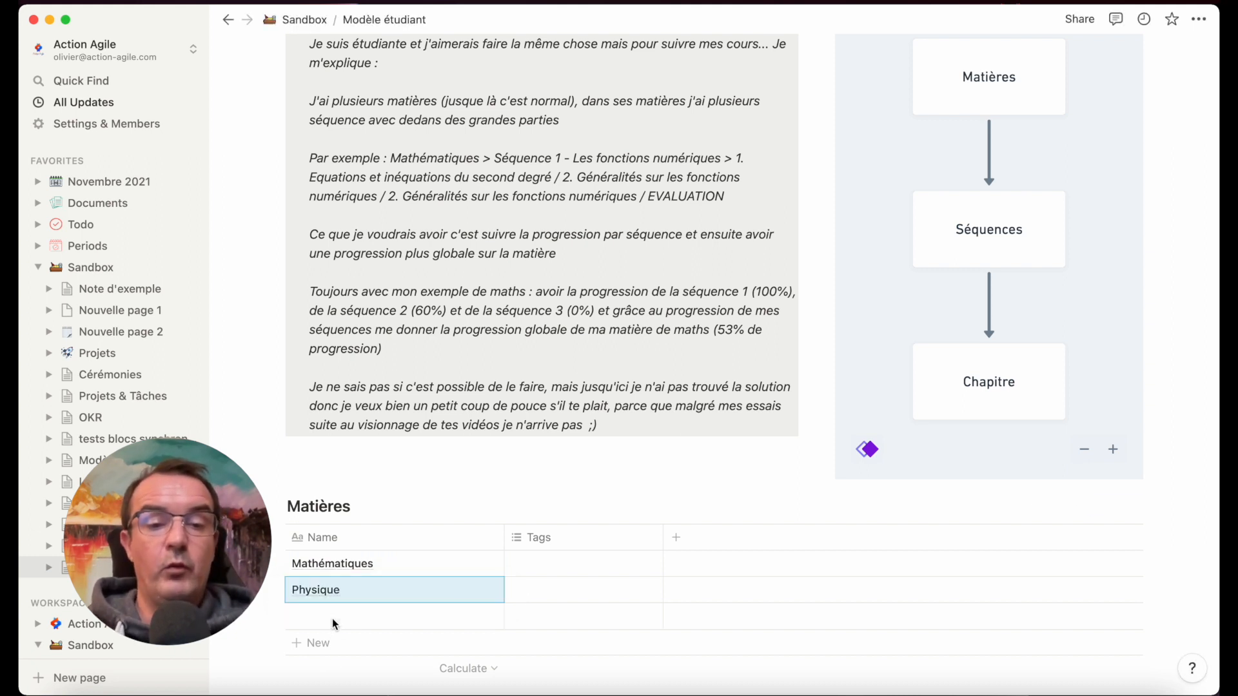
click(331, 617)
text(Biologie)
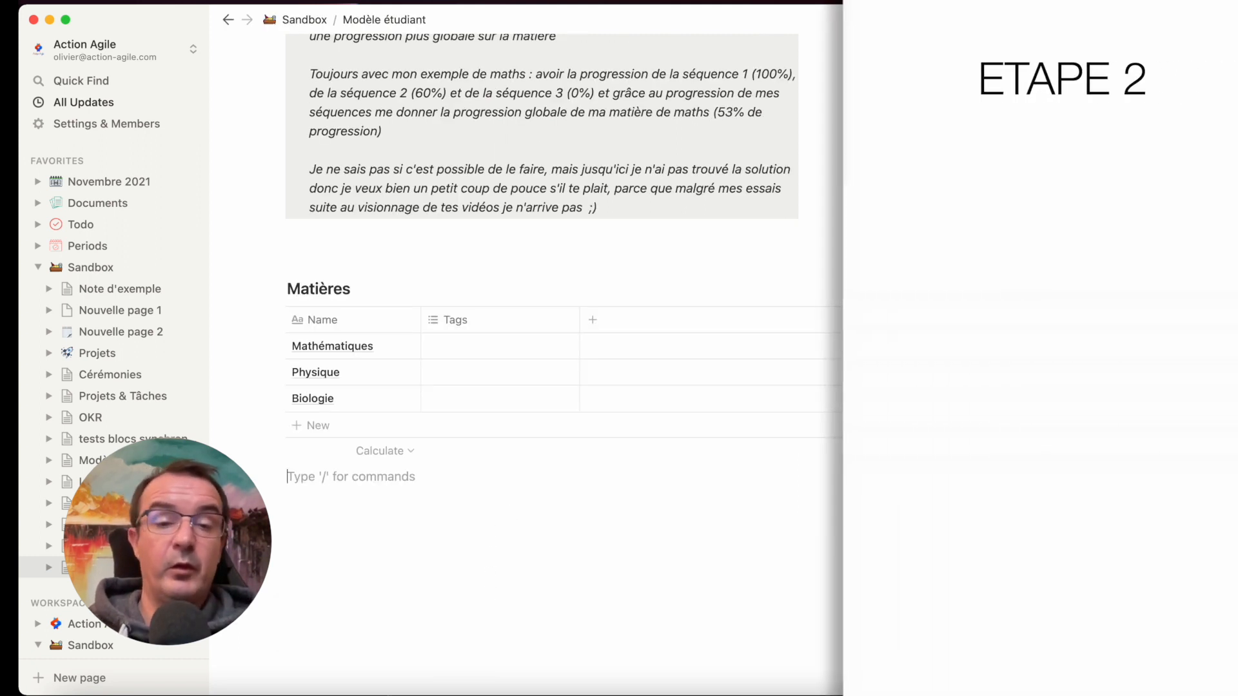
Insert a second inline table database below the Matières table and title it "Séquences"
key(Return)
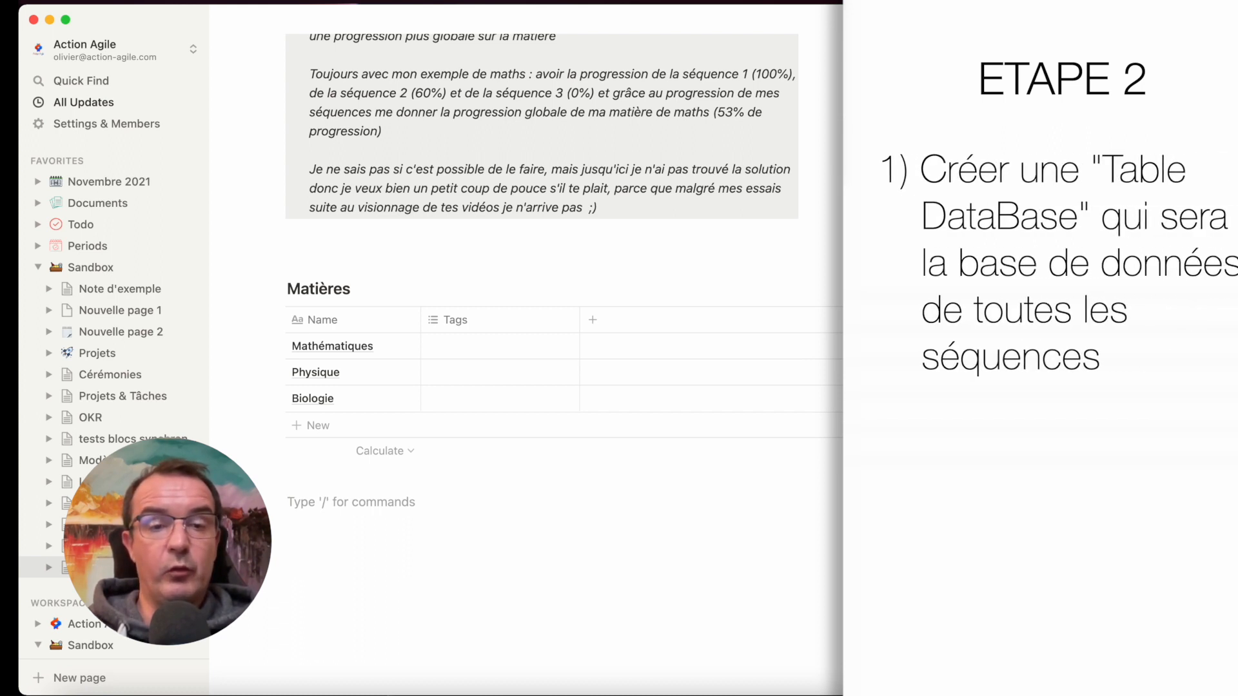
text(/table)
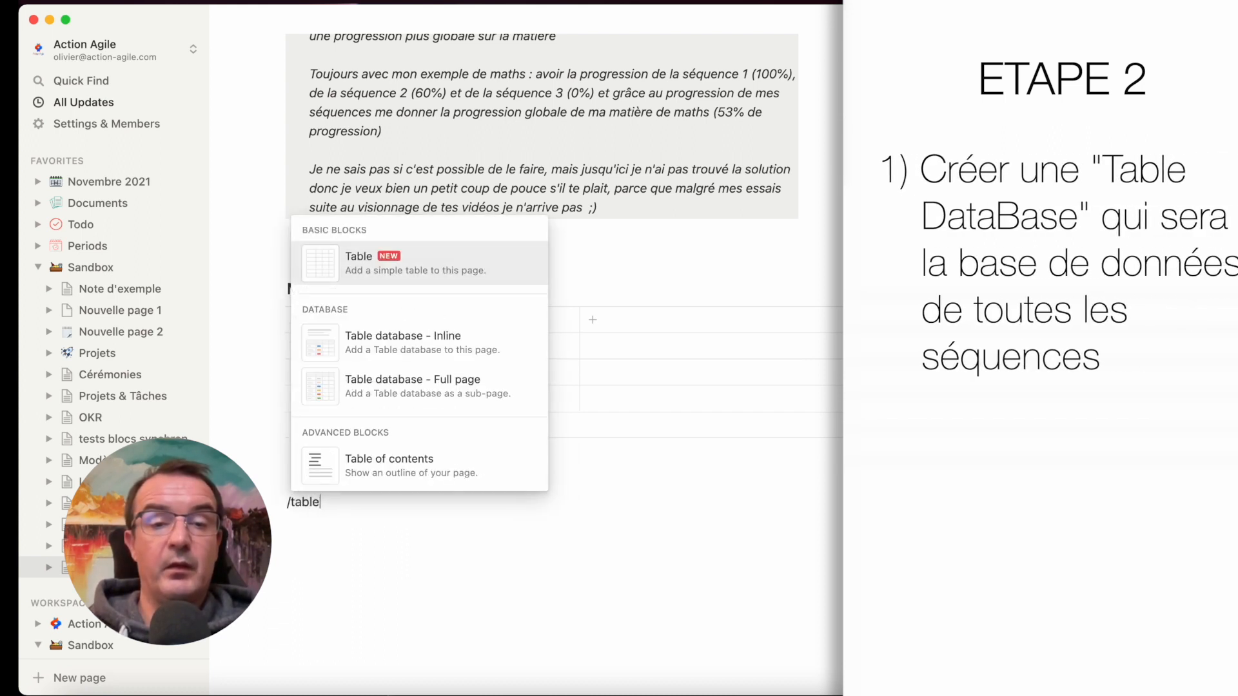
click(404, 349)
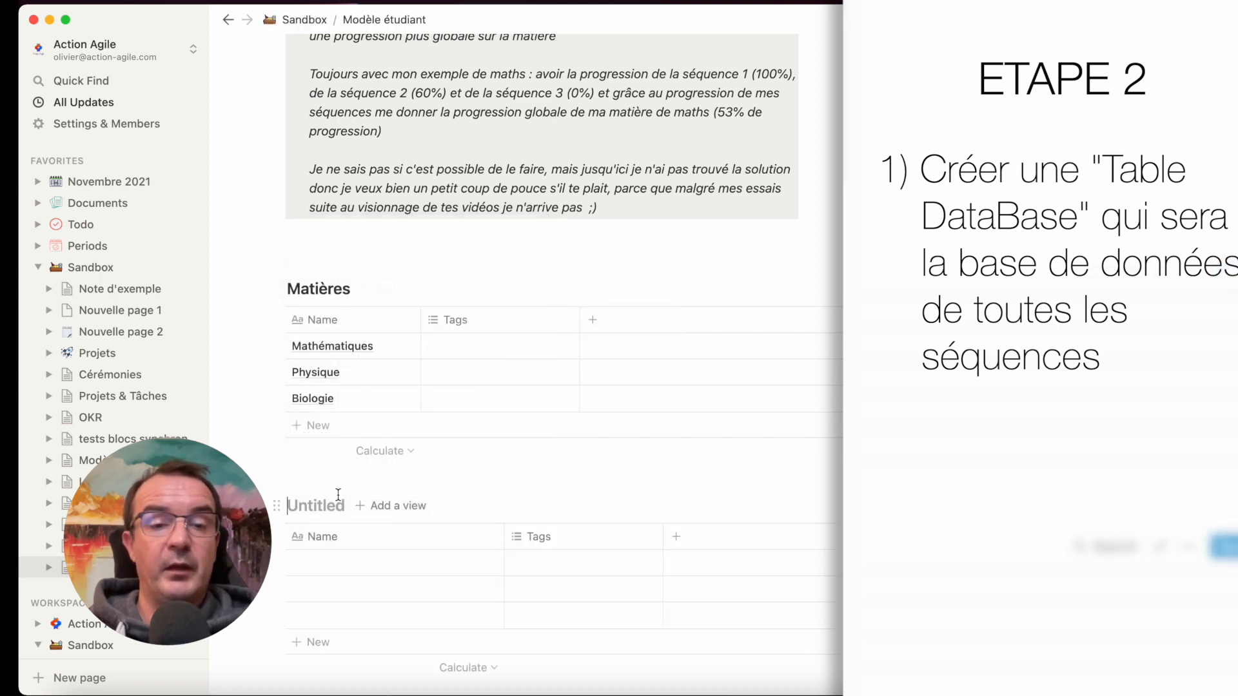
text(Séquences)
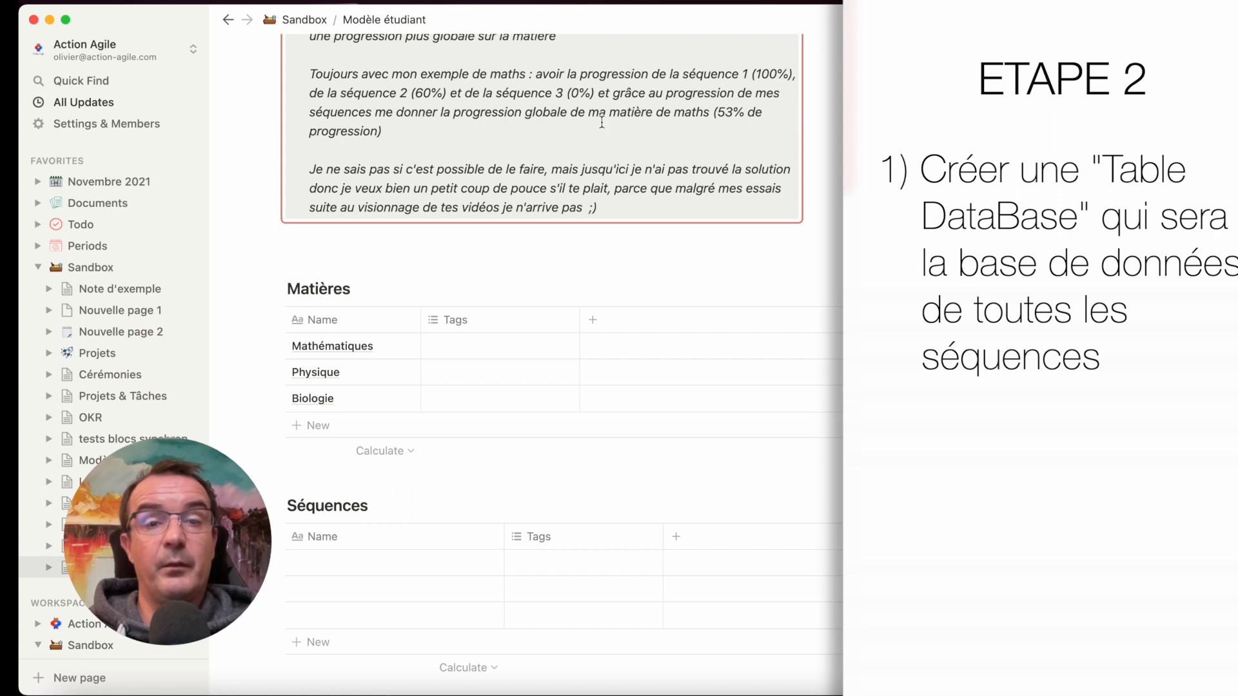
Copy "Séquence 1 - Les fonctions numériques" from the problem statement into the first Séquences row and widen the Name column to fit it on one line
scroll(601, 122, up, 4)
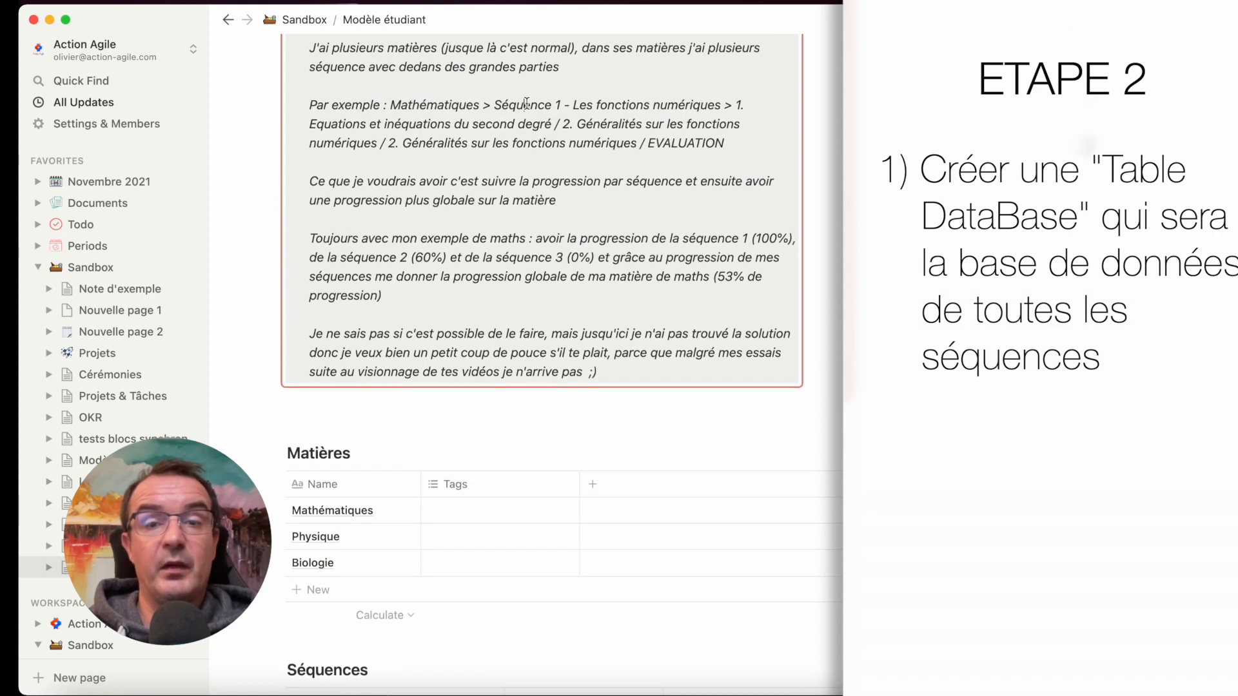
drag(495, 105, 677, 110)
key(super+c)
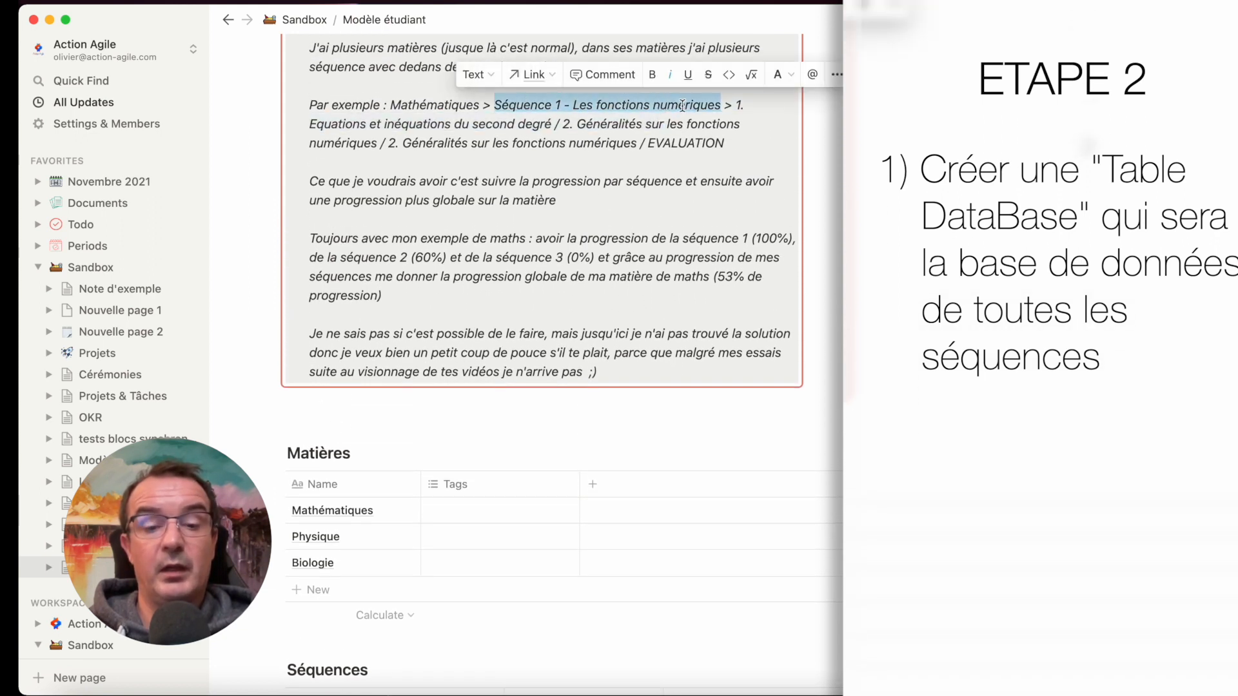
scroll(549, 375, down, 6)
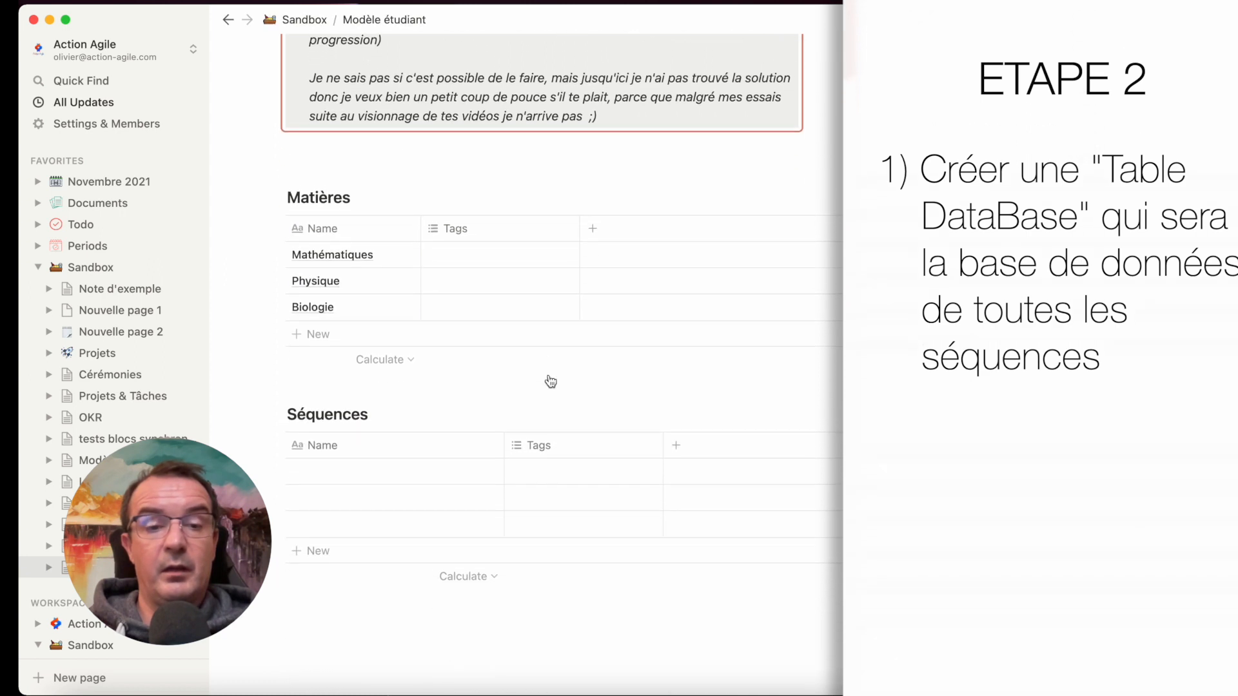
click(393, 459)
key(super+v)
key(Escape)
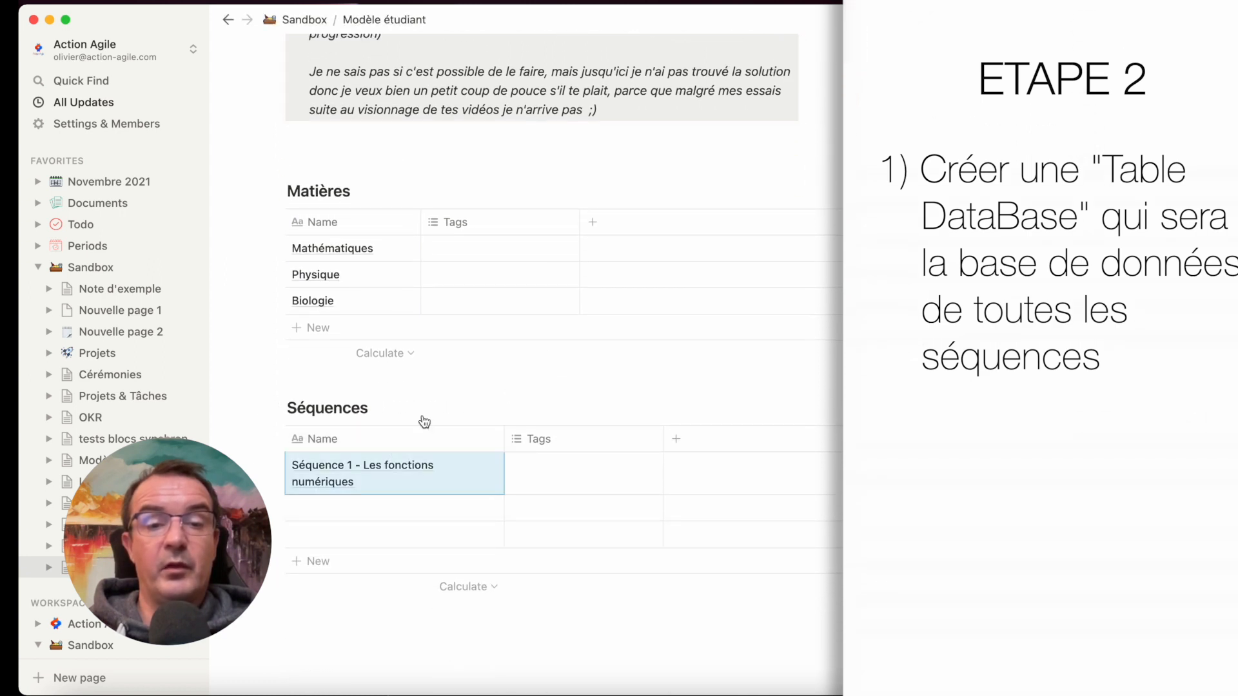
drag(504, 440, 533, 440)
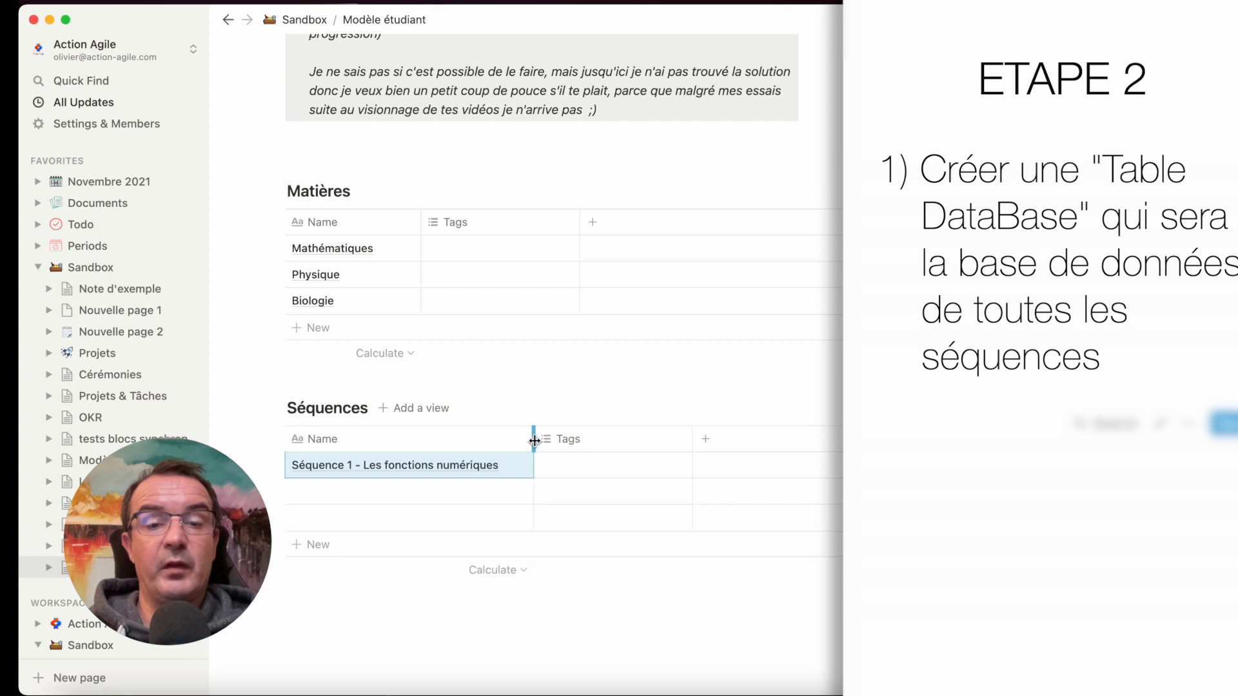
Name the second row of the Séquences table "Séquence 2"
click(364, 491)
text(Séquence 2)
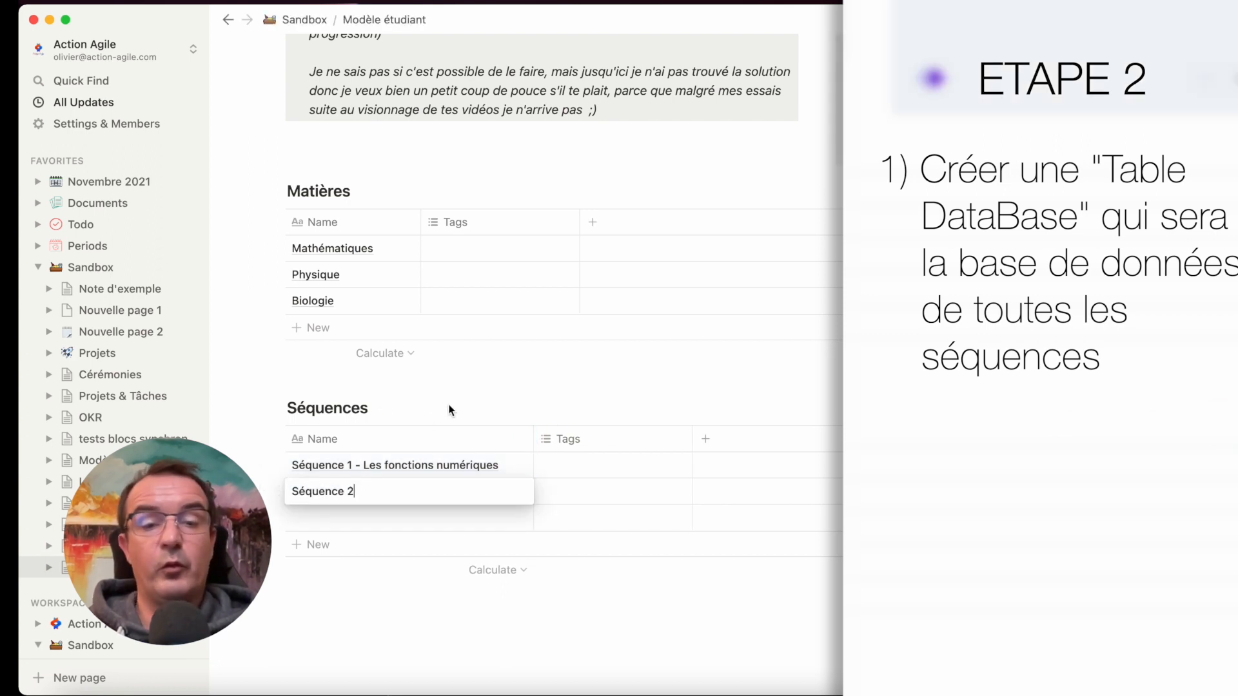
key(Escape)
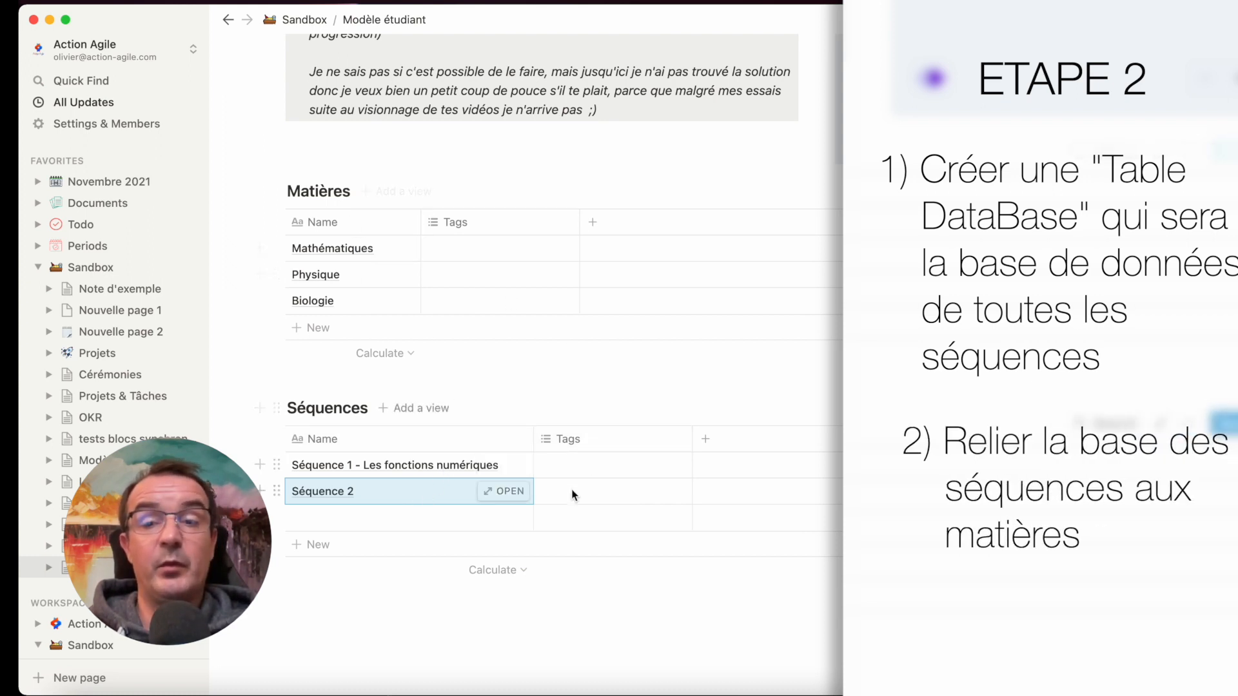
Add a new property named "Matière" to the Séquences table and set its type to Relation
click(705, 439)
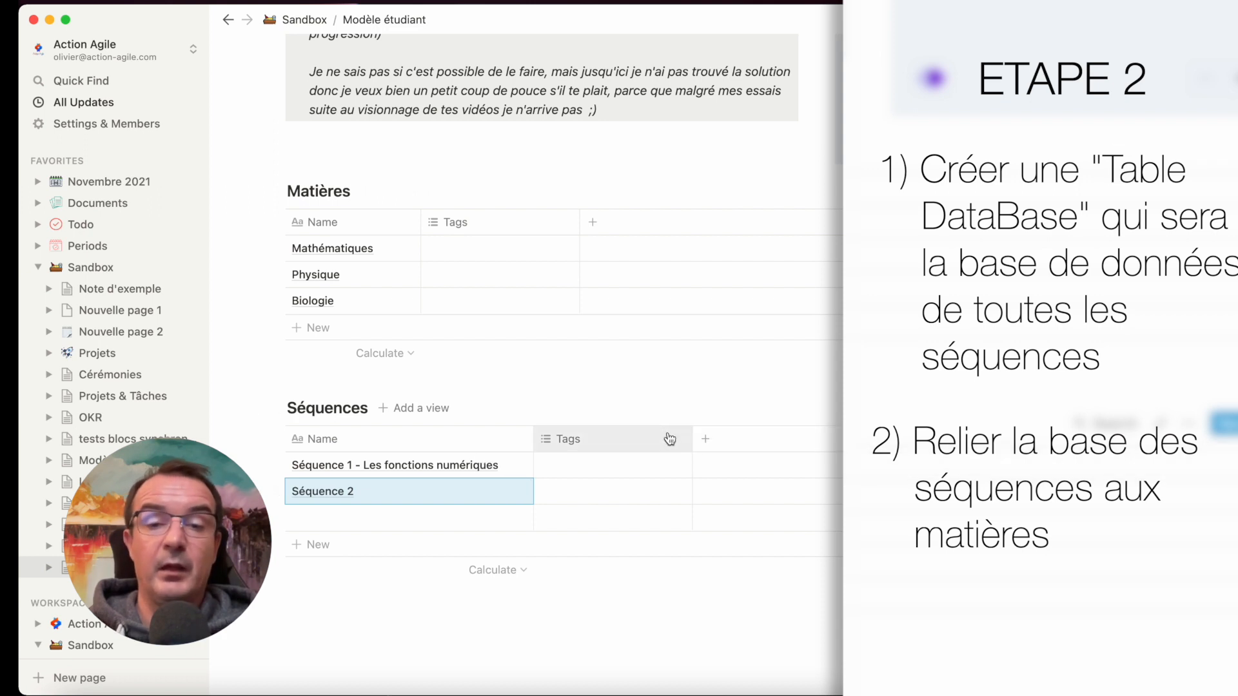
click(708, 434)
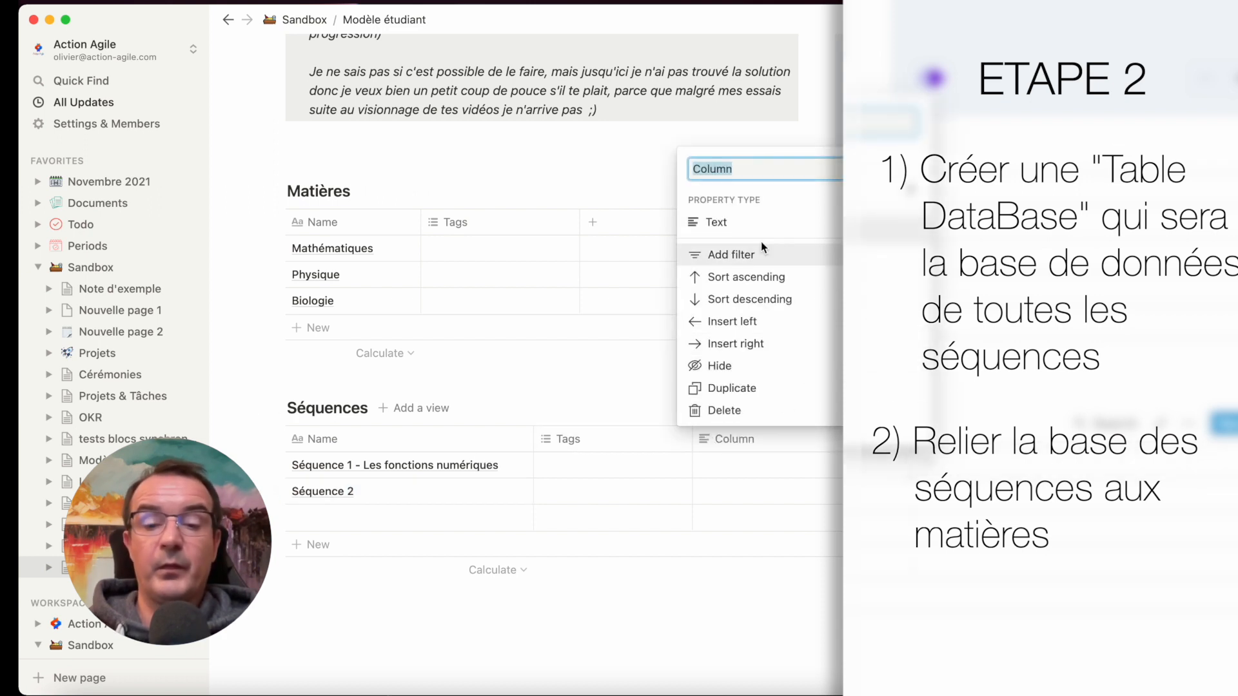
text(Matière)
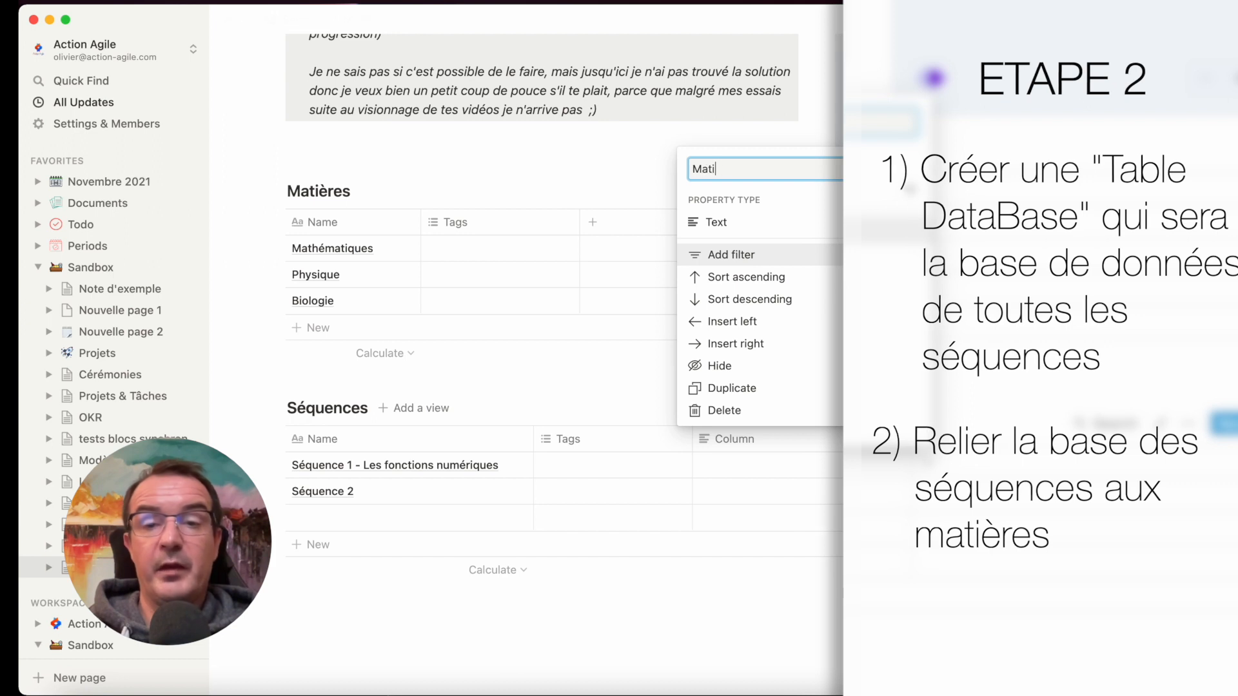
click(761, 226)
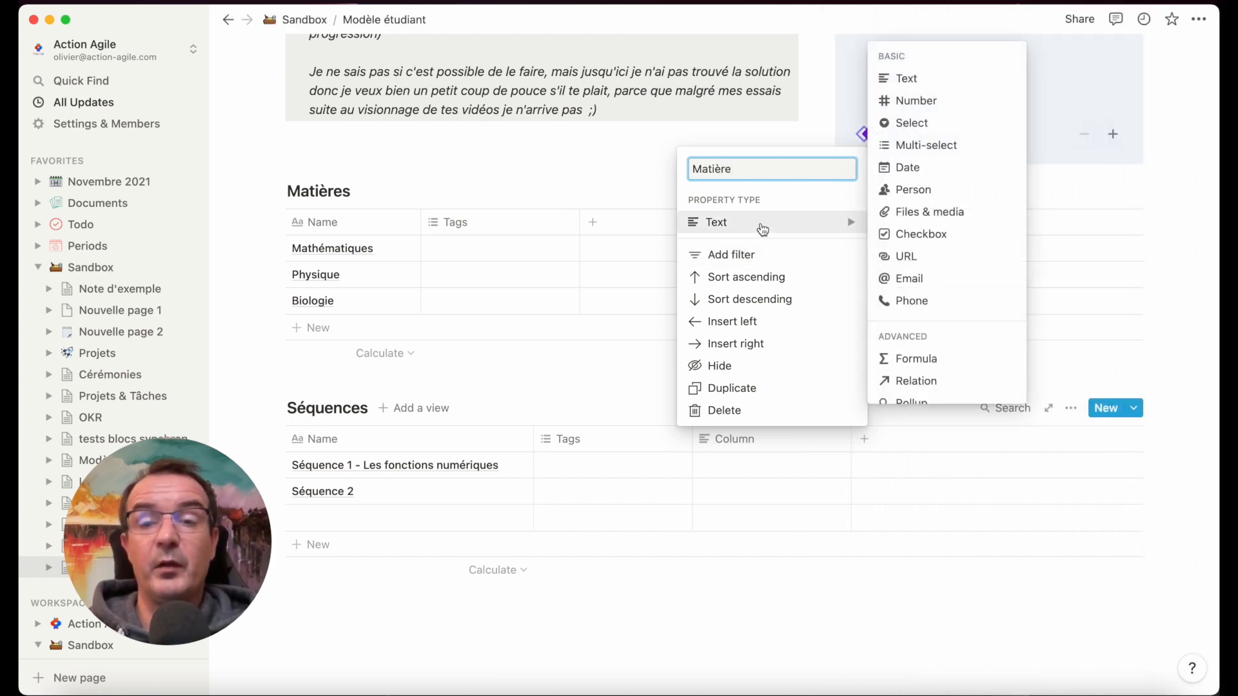
click(930, 381)
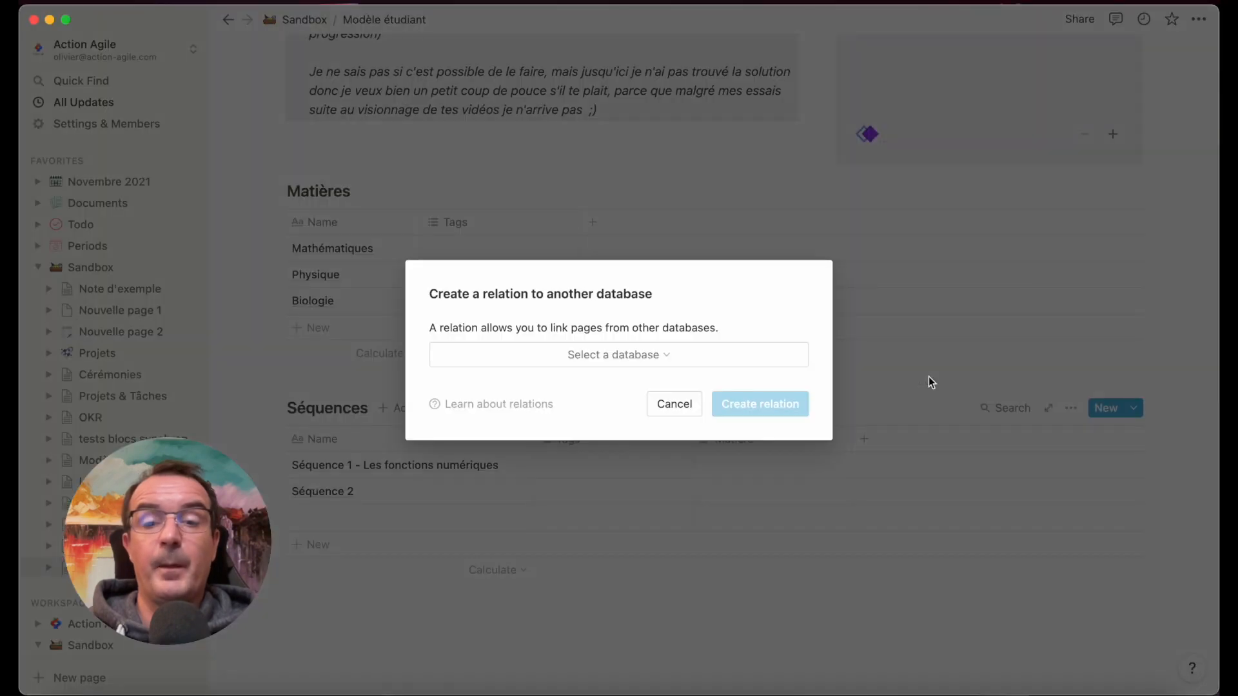
Create the relation to the Matières database located in Sandbox / Modèle étudiant
click(655, 357)
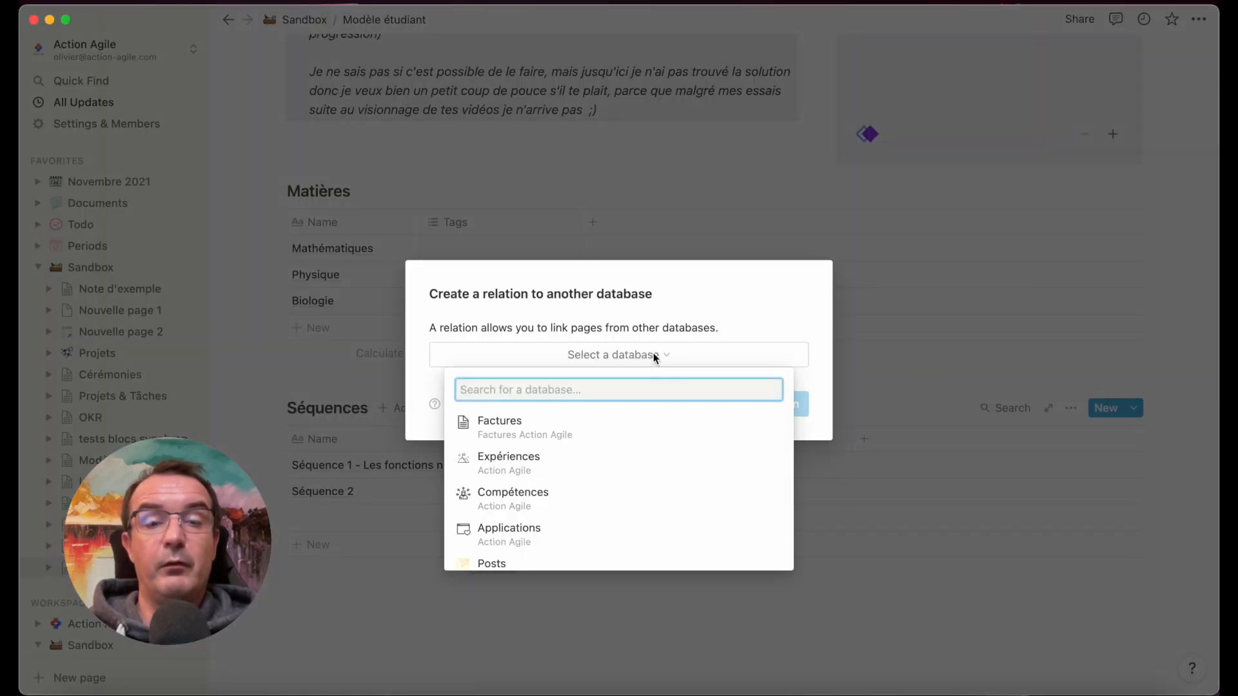
text(Matières)
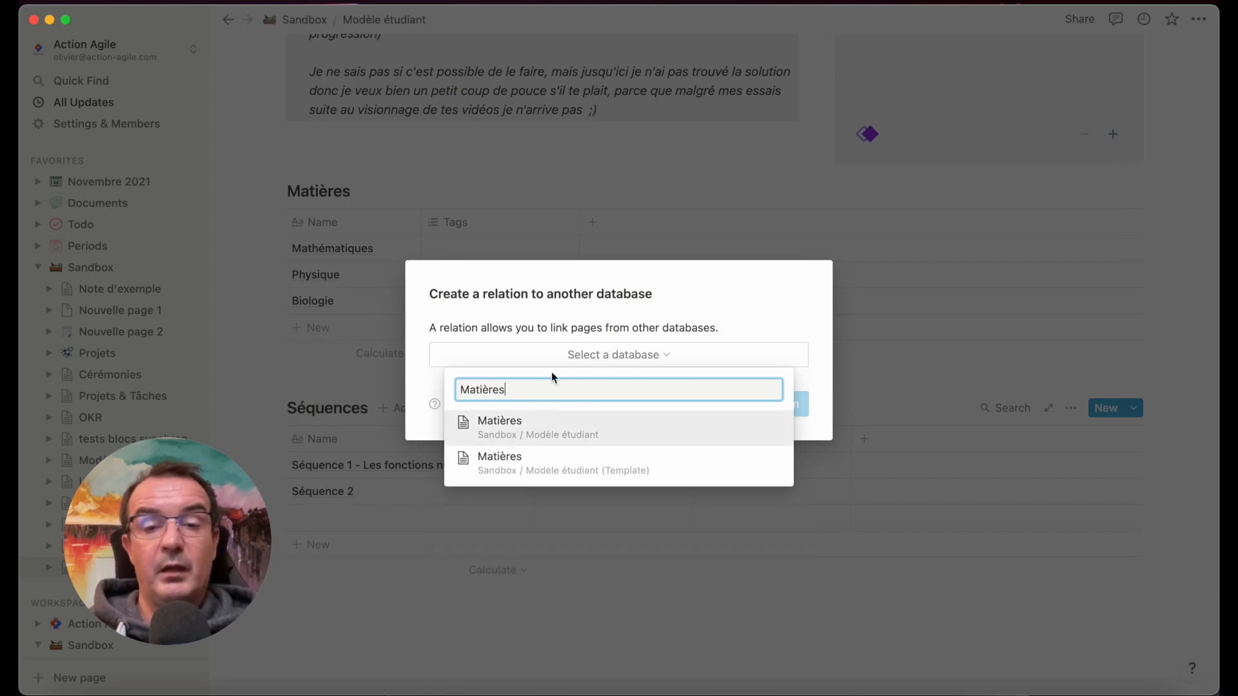
click(514, 429)
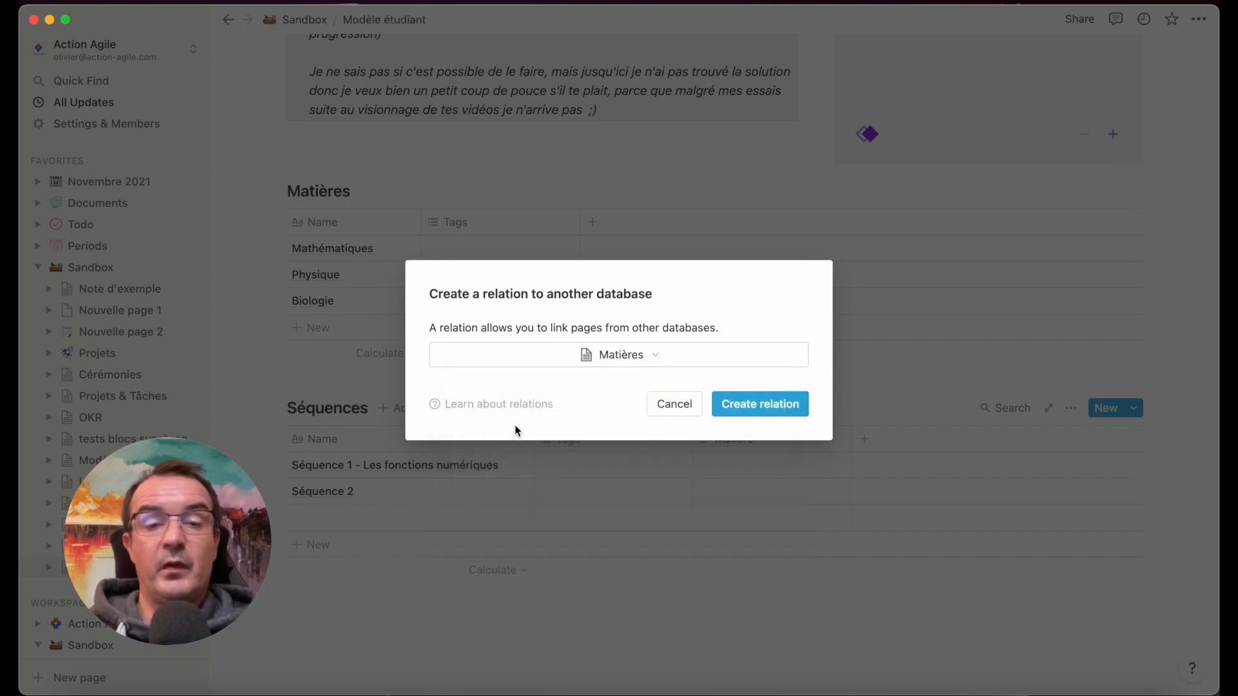
click(765, 413)
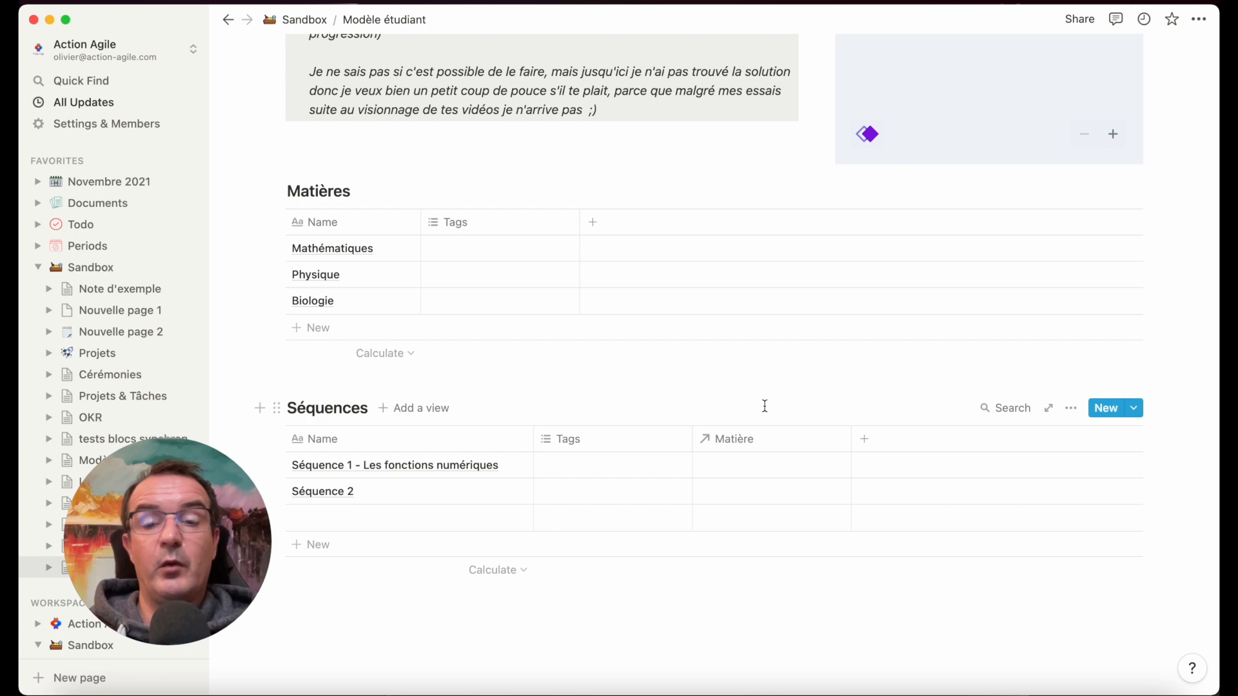
Link Séquence 1 - Les fonctions numériques to the Mathématiques page in its Matière relation
click(753, 467)
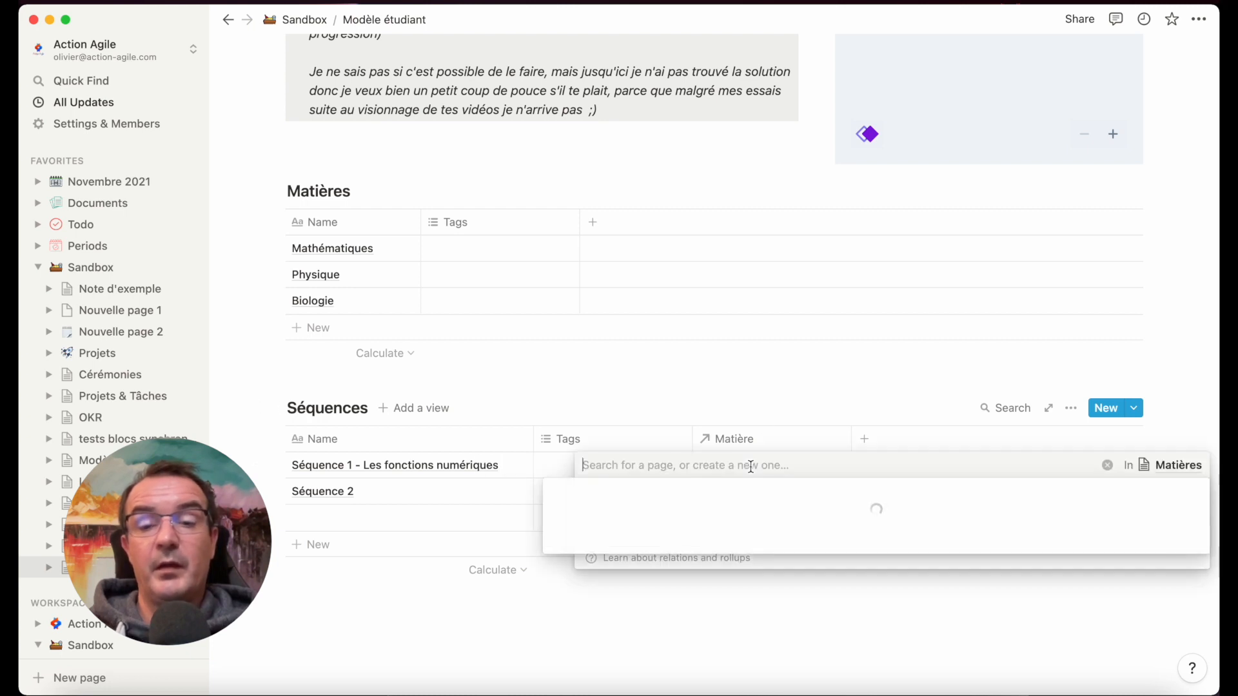
click(621, 566)
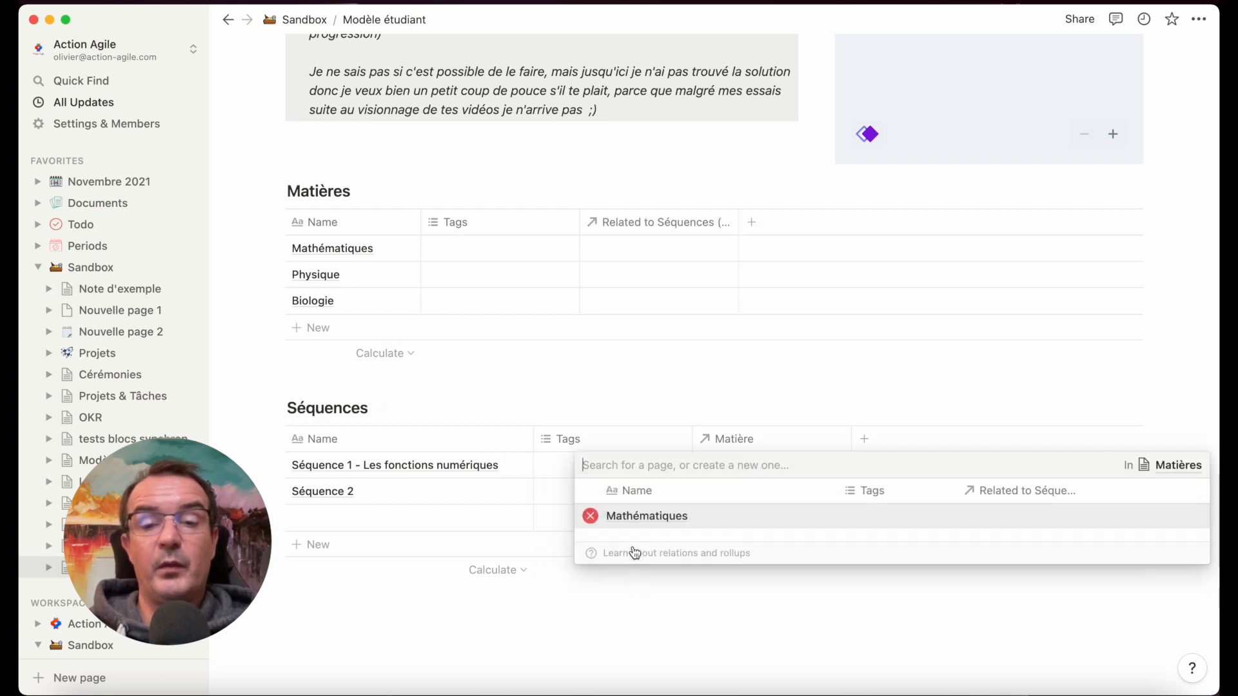
click(733, 387)
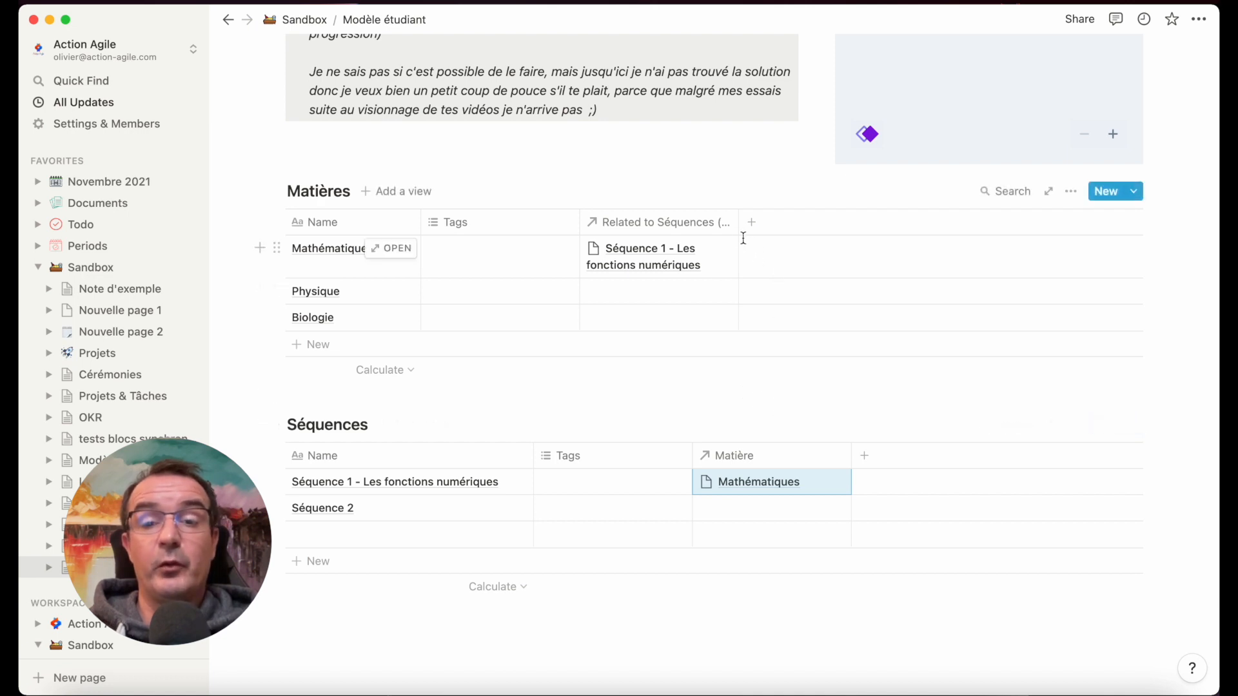
Widen the Related to Séquences (Matière) column in the Matières table so that its full name fits
drag(739, 226, 781, 236)
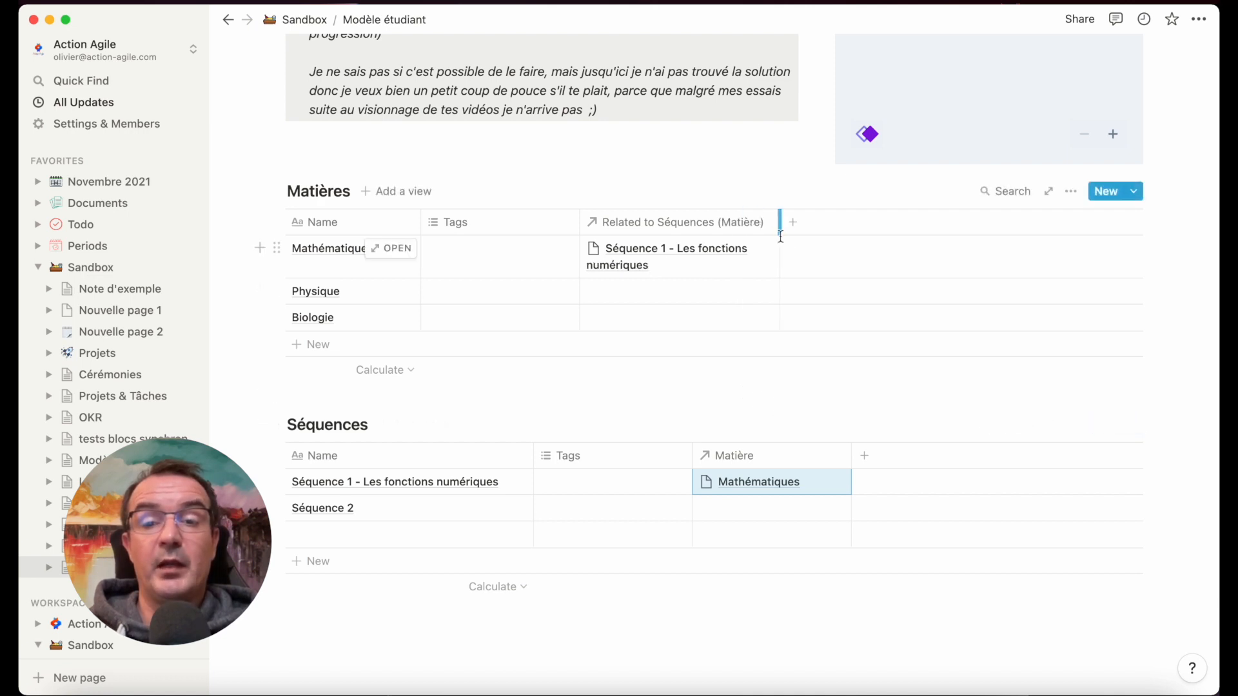
click(654, 226)
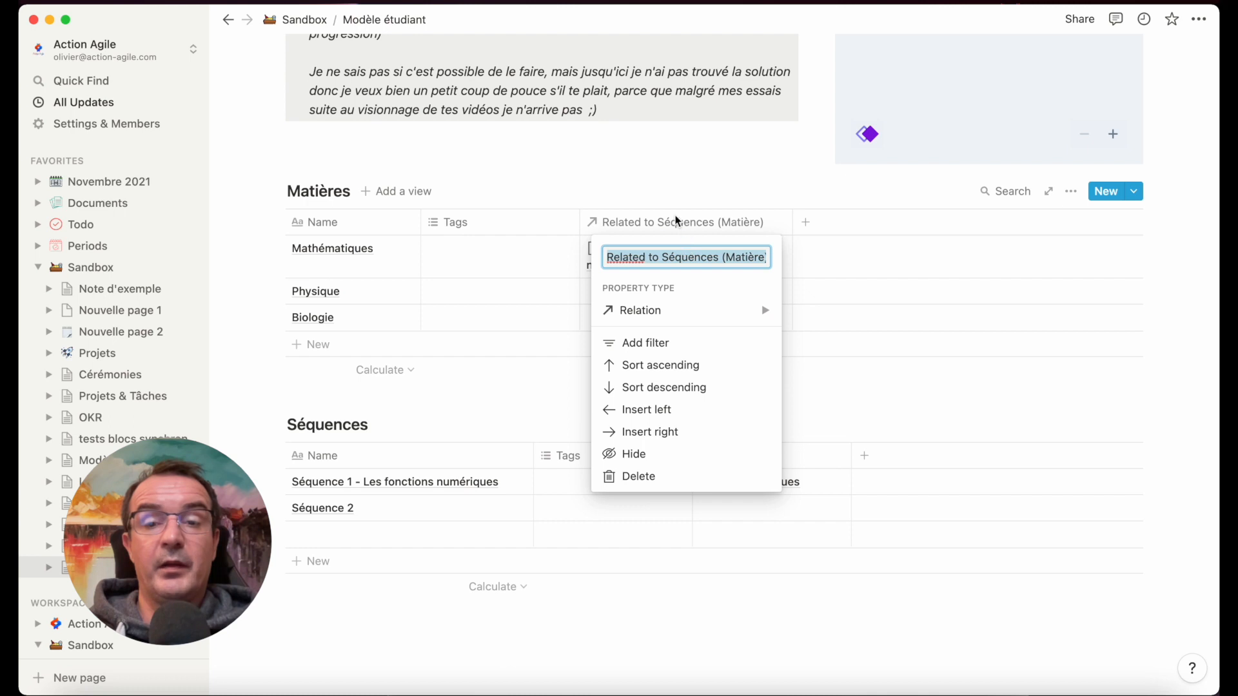
click(663, 184)
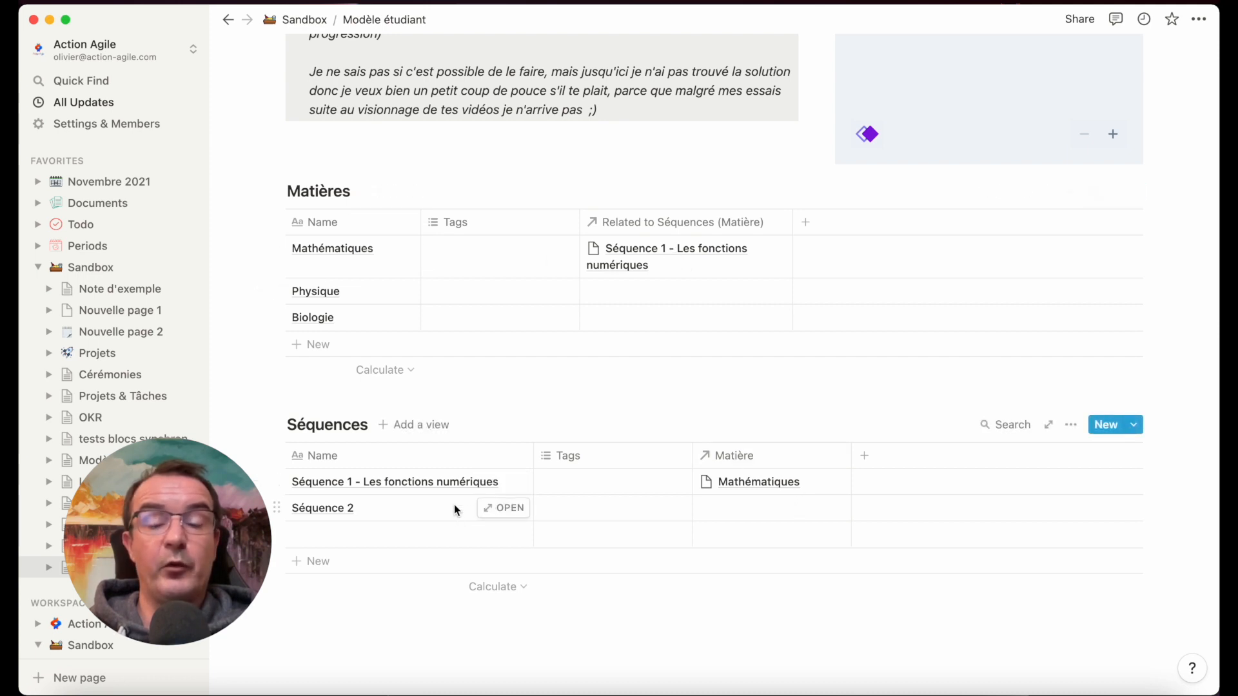
Link Séquence 2 to the Mathématiques page in its Matière relation
click(772, 509)
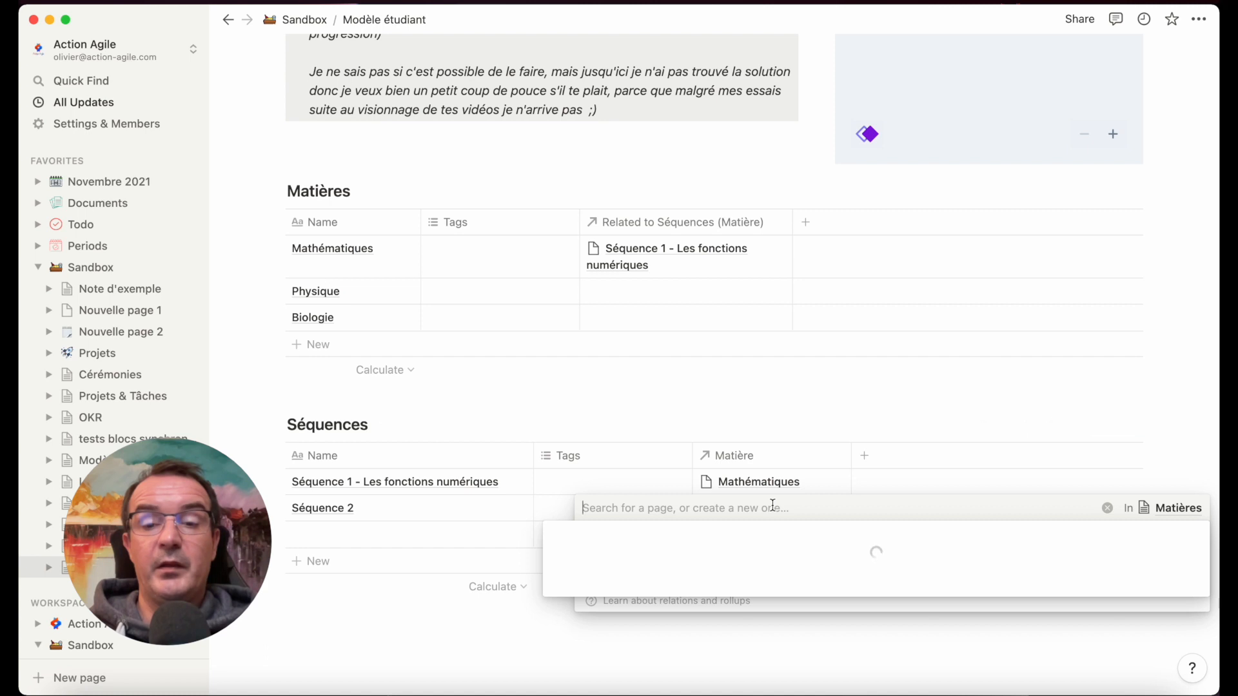
text(Mathématique)
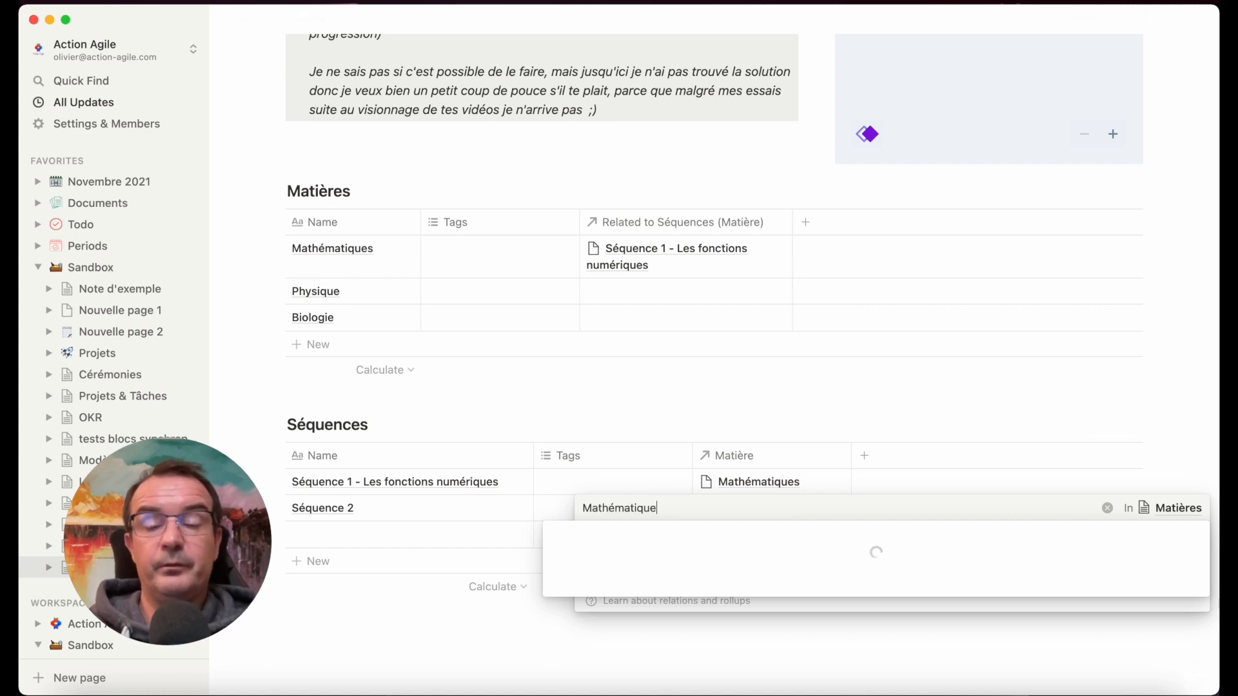
key(Return)
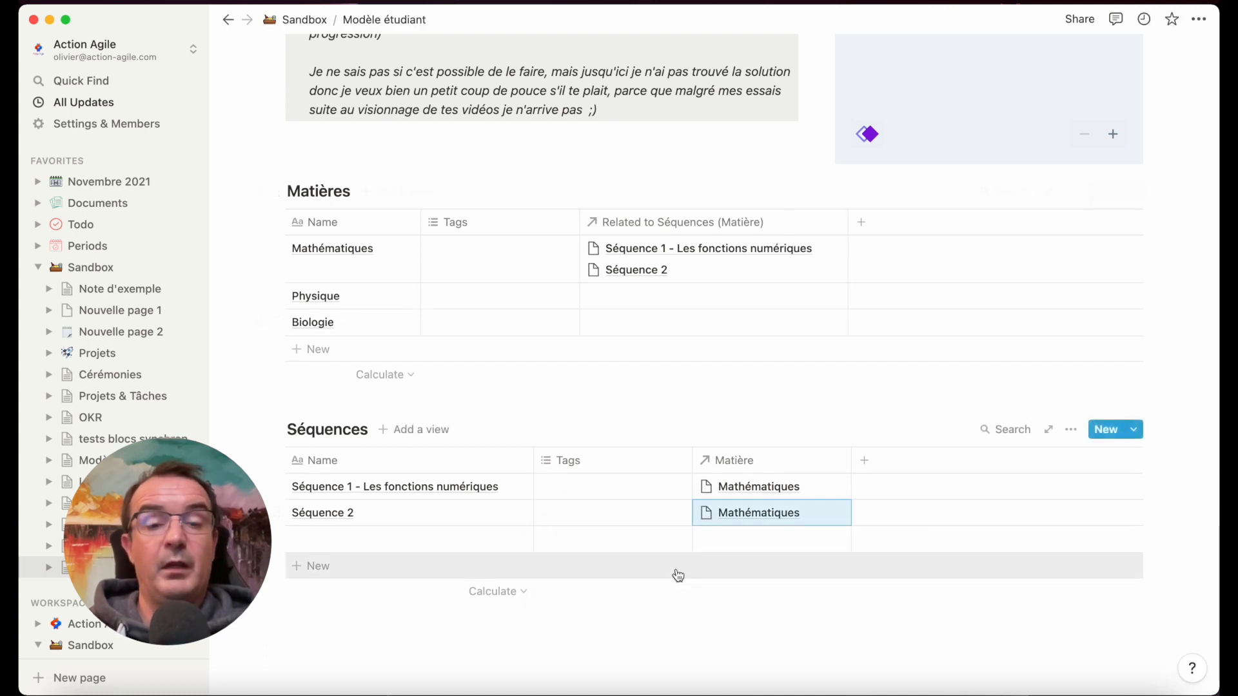
Delete the Tags property from the Séquences table
click(635, 459)
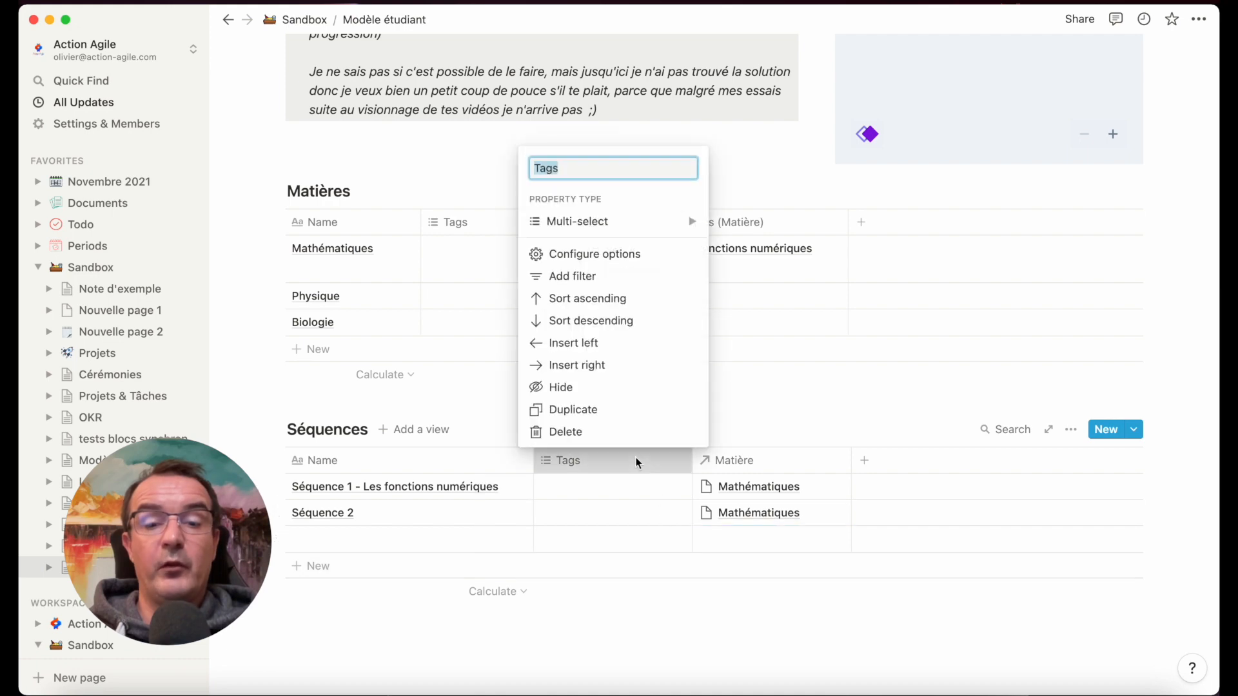
click(615, 433)
click(624, 364)
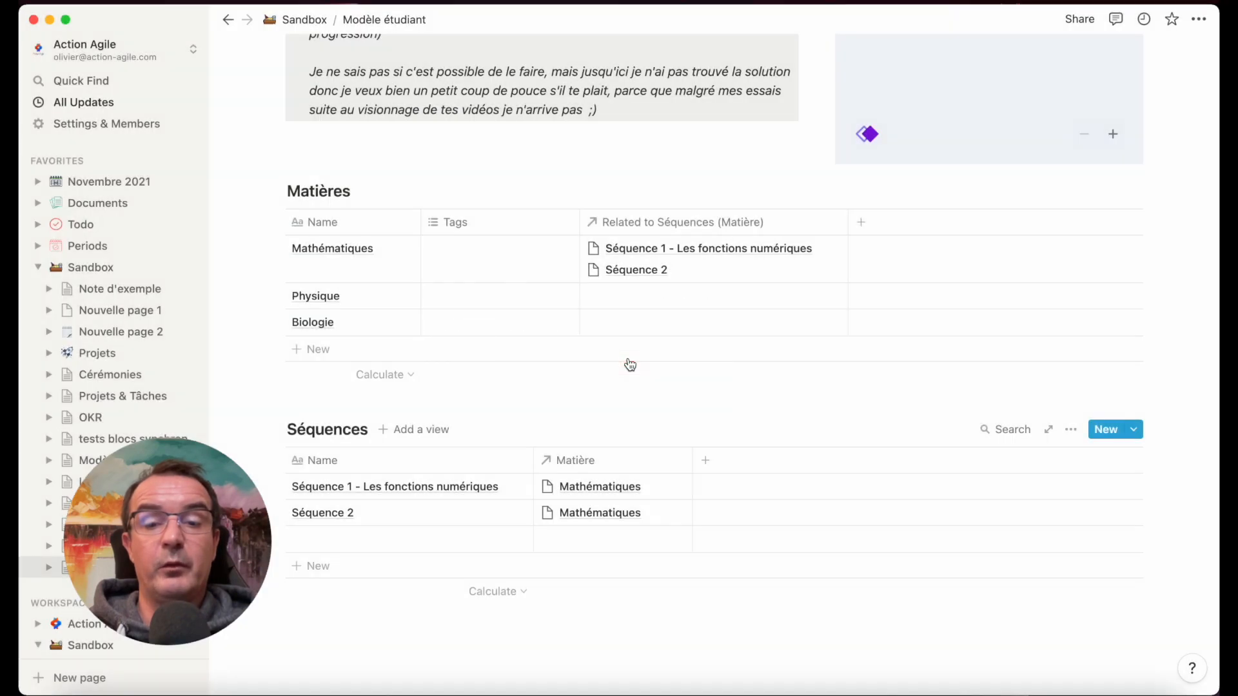
click(595, 630)
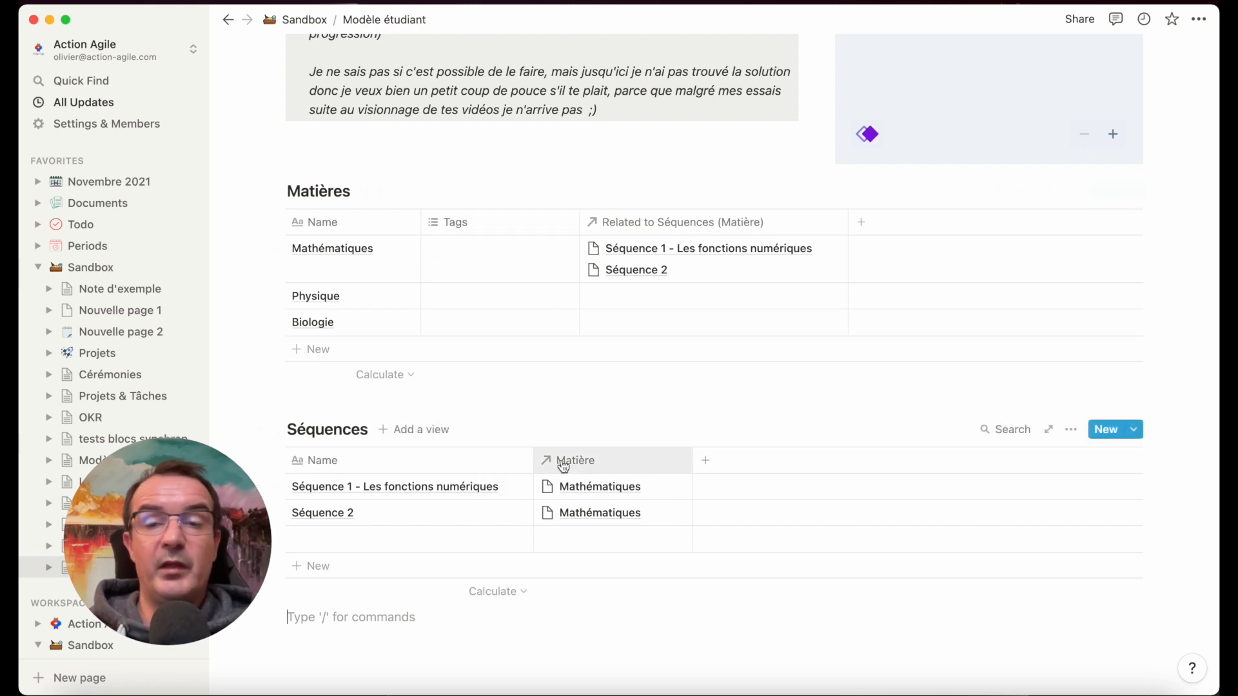
Examine the Matières, Séquences and Chapitre hierarchy in the embedded diagram at a readable size
scroll(555, 461, up, 5)
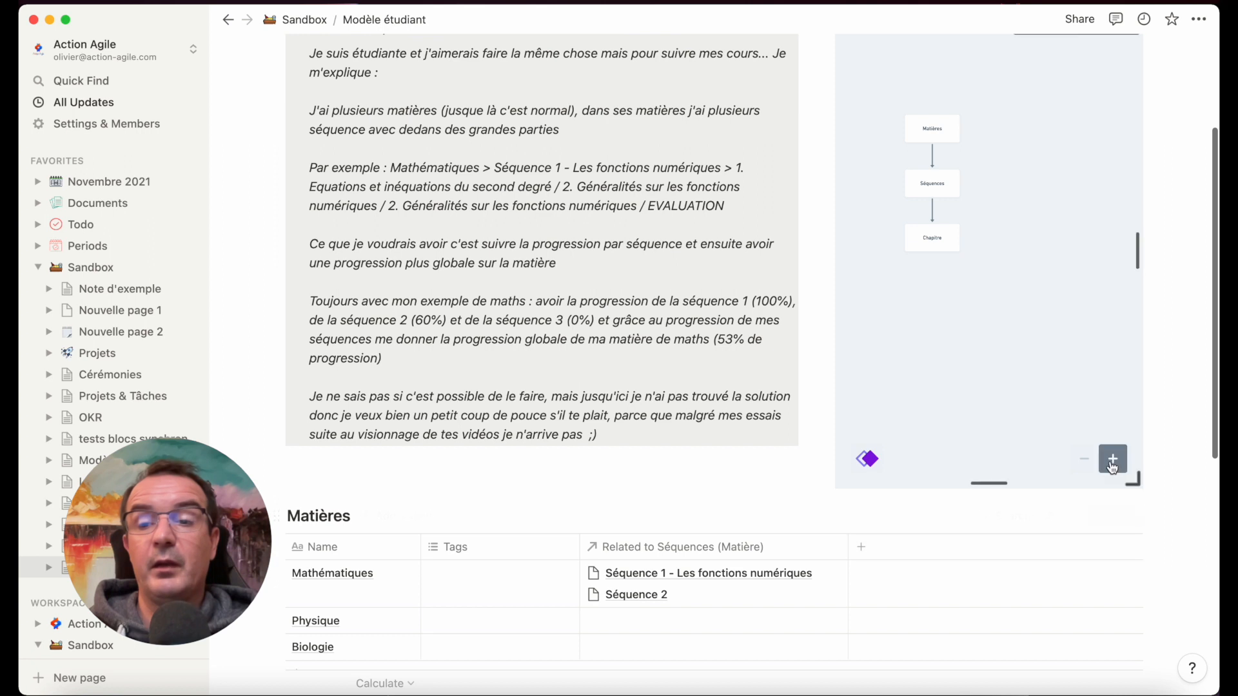
scroll(1000, 219, up, 5)
scroll(1000, 220, up, 3)
scroll(1000, 220, left, 2)
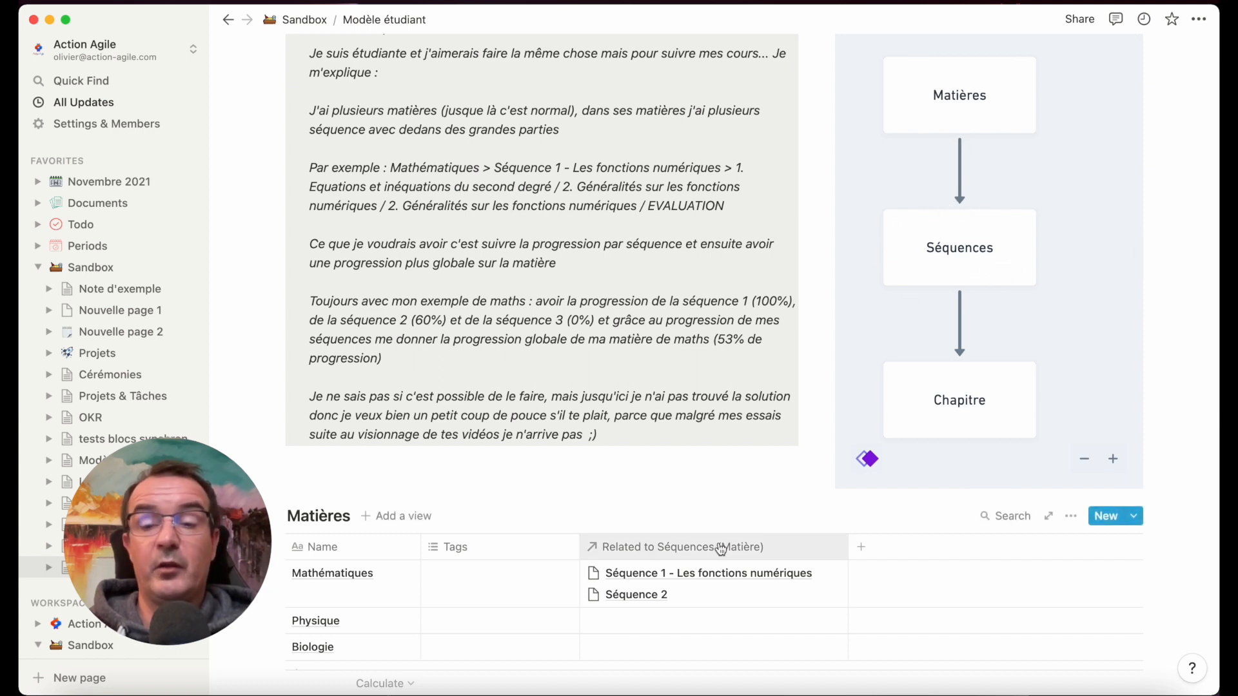
Insert an inline table database below the Séquences table and title it "Chapitres"
scroll(721, 548, down, 6)
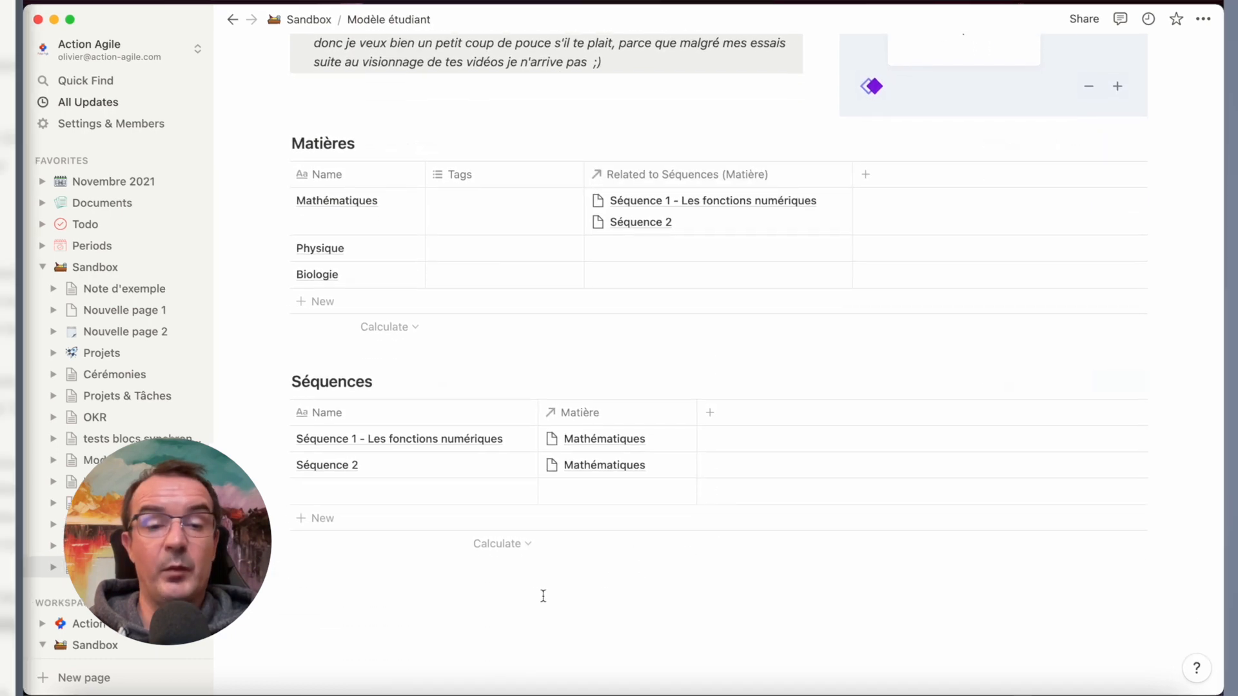
click(543, 597)
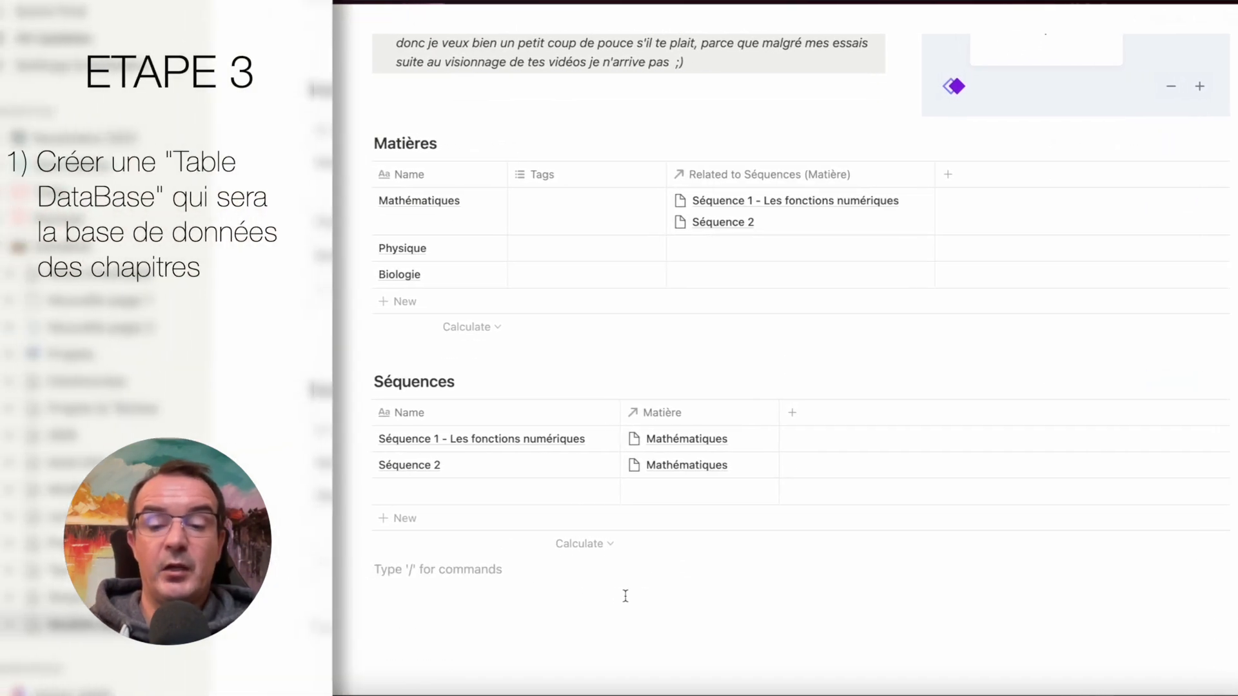
text(/table)
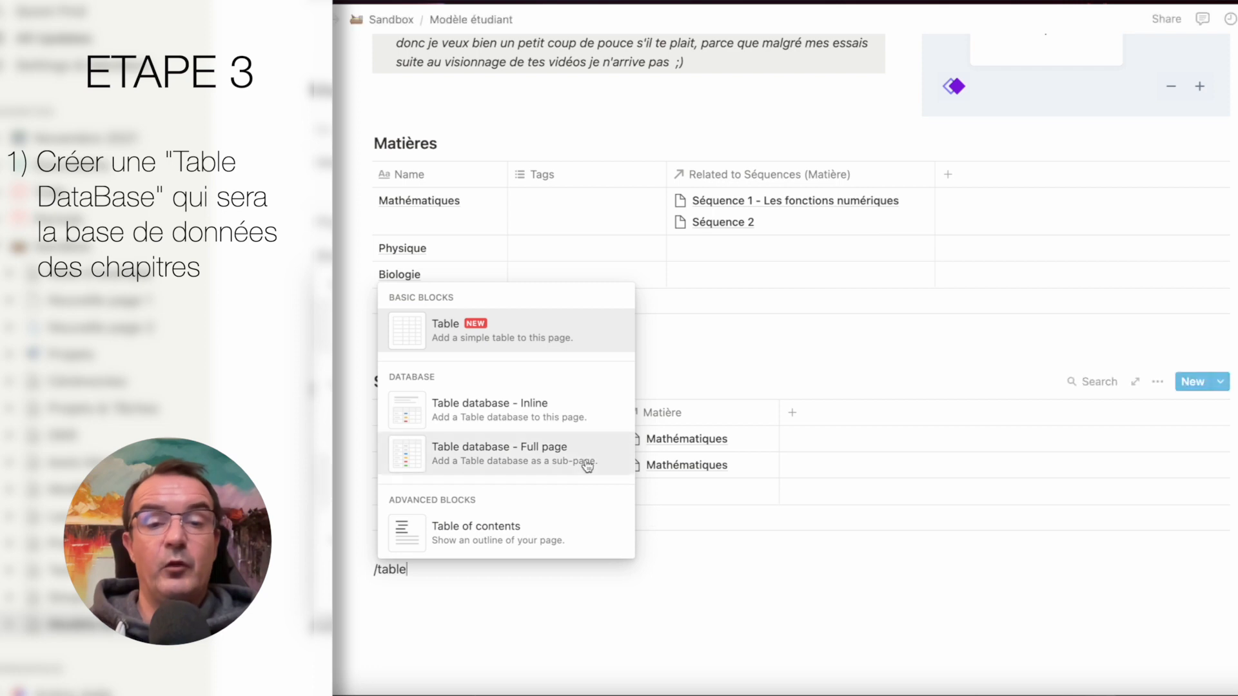
click(488, 413)
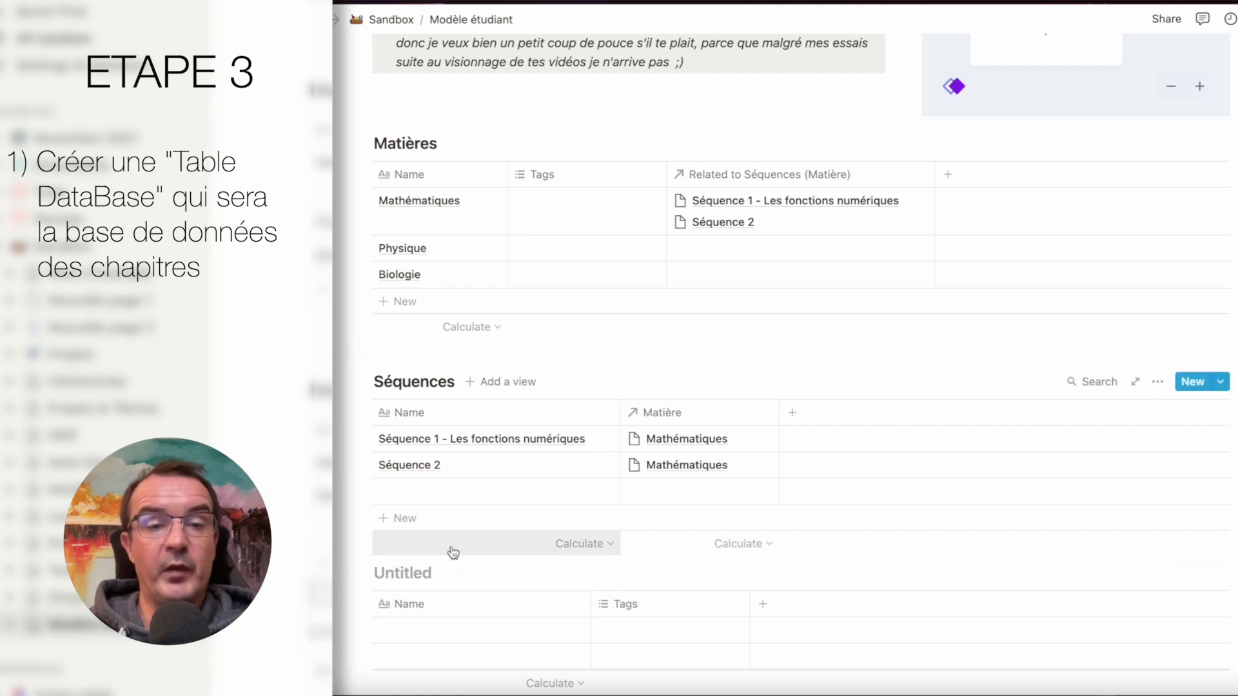
text(Chapitres)
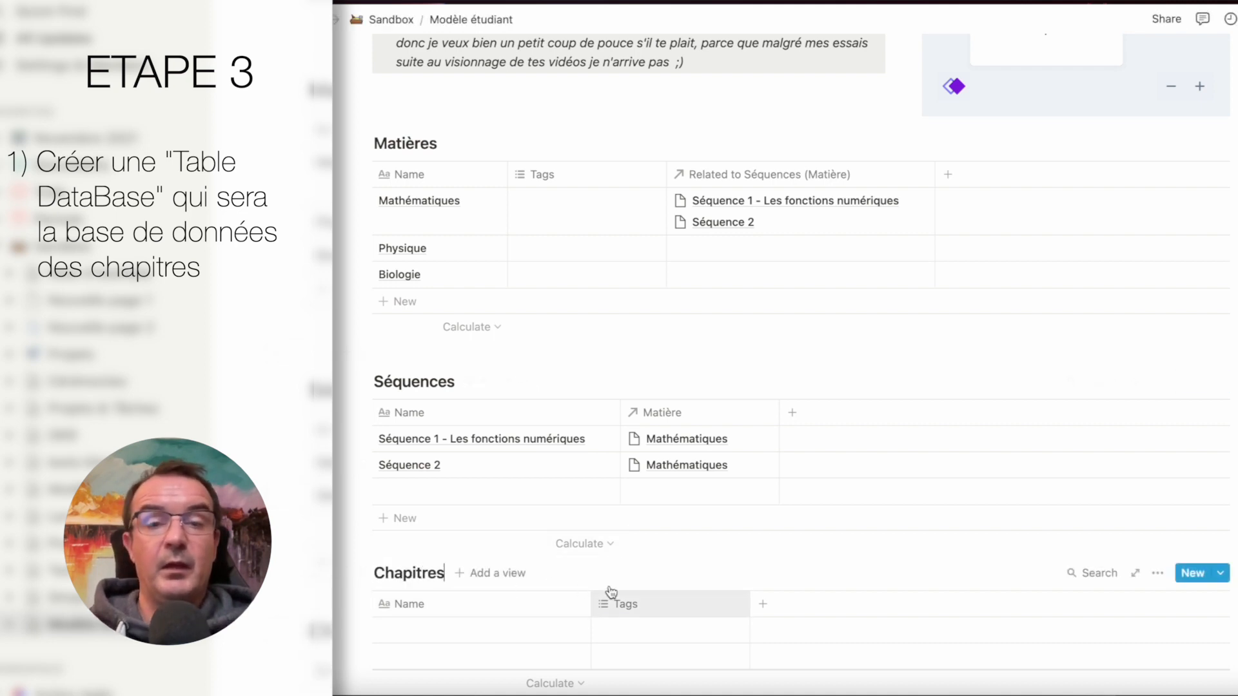
Copy "Equations et inéquations du second degré" from the problem statement into the first row's name in the Chapitres table
scroll(675, 333, up, 5)
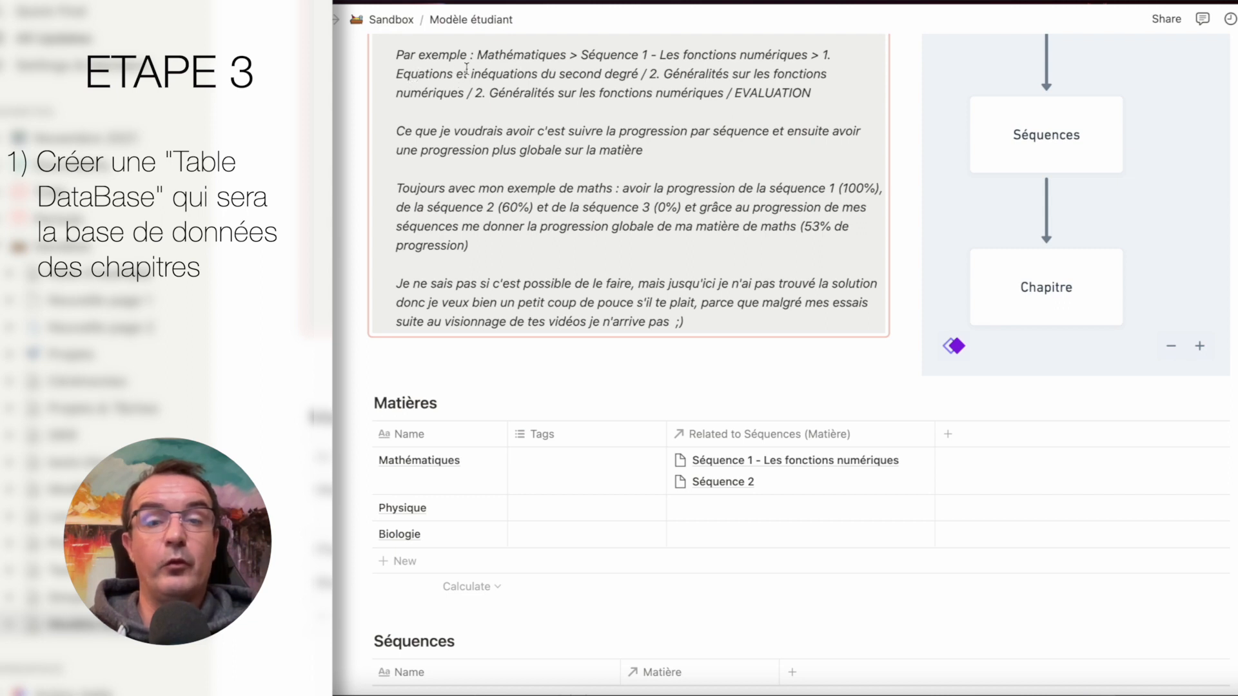
scroll(435, 74, up, 4)
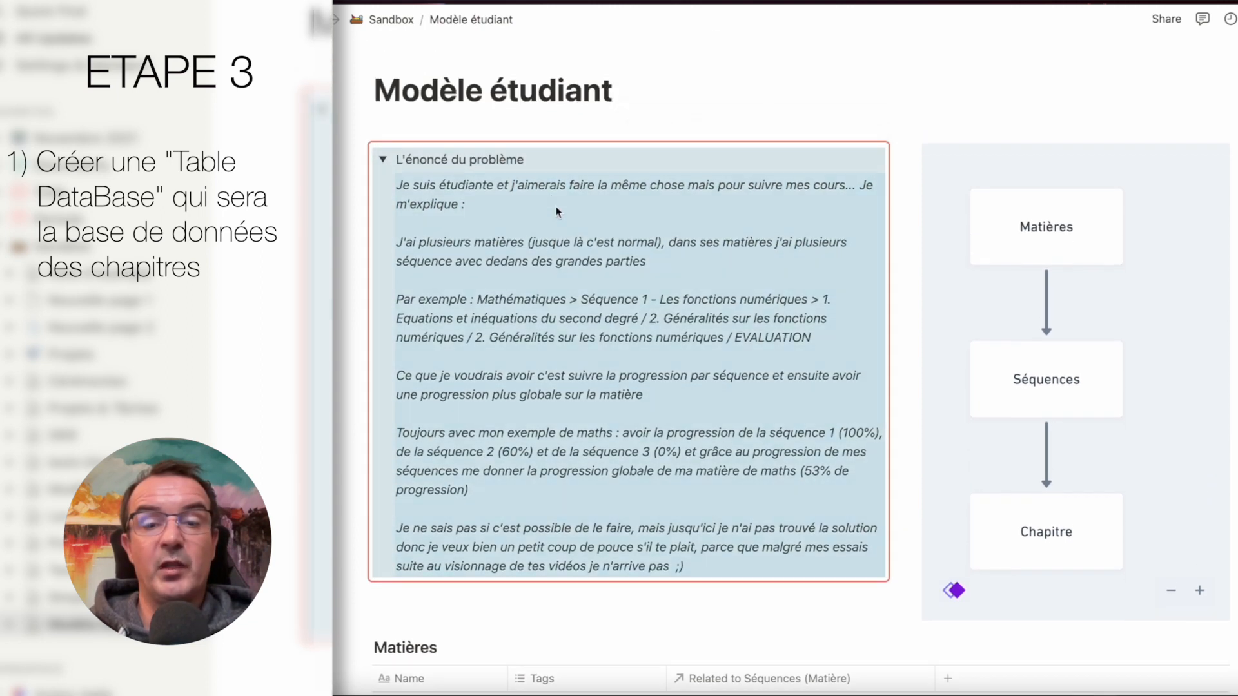
click(452, 348)
drag(435, 317, 623, 317)
key(super+c)
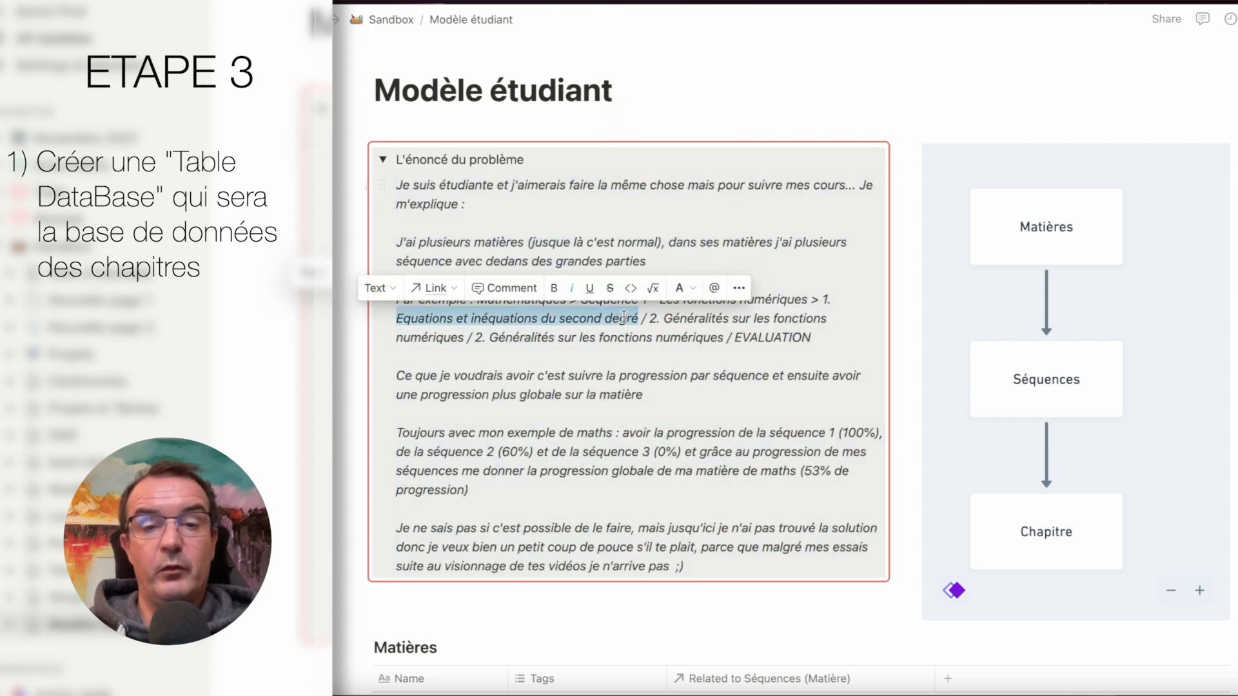
scroll(620, 535, down, 10)
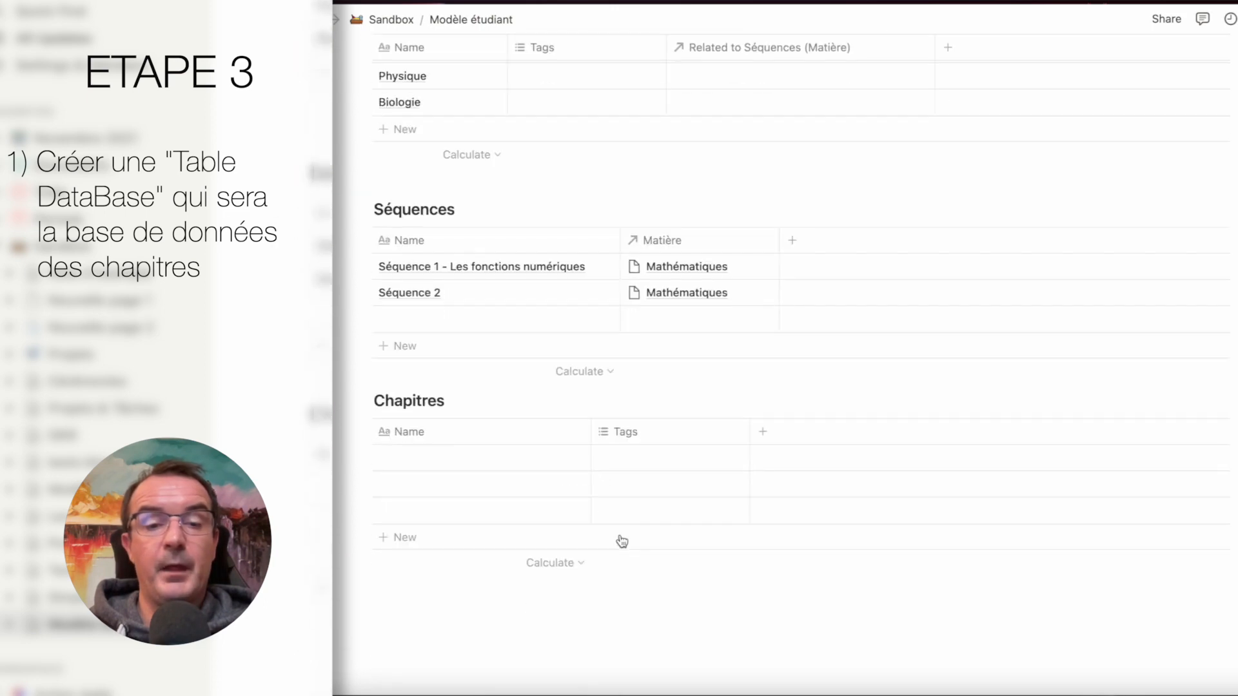
click(473, 455)
key(super+v)
key(Escape)
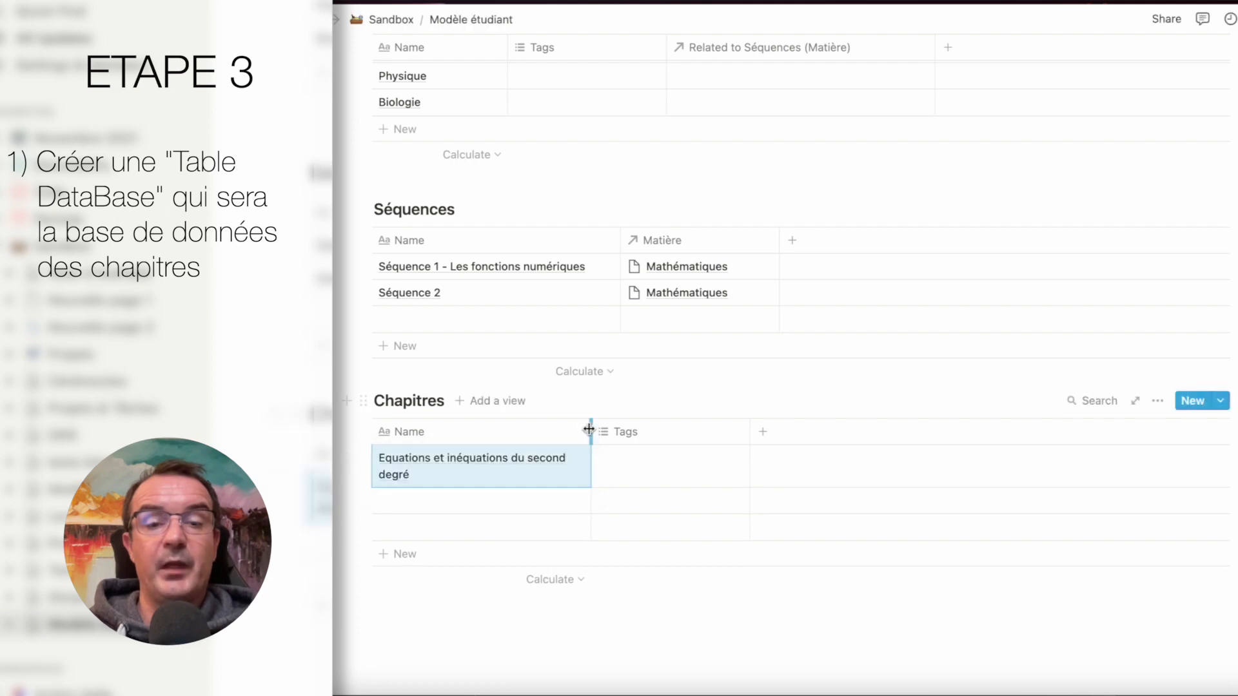
Copy "Généralités sur les fonctions numériques" from the problem statement into the second row's name in the Chapitres table
scroll(643, 340, up, 10)
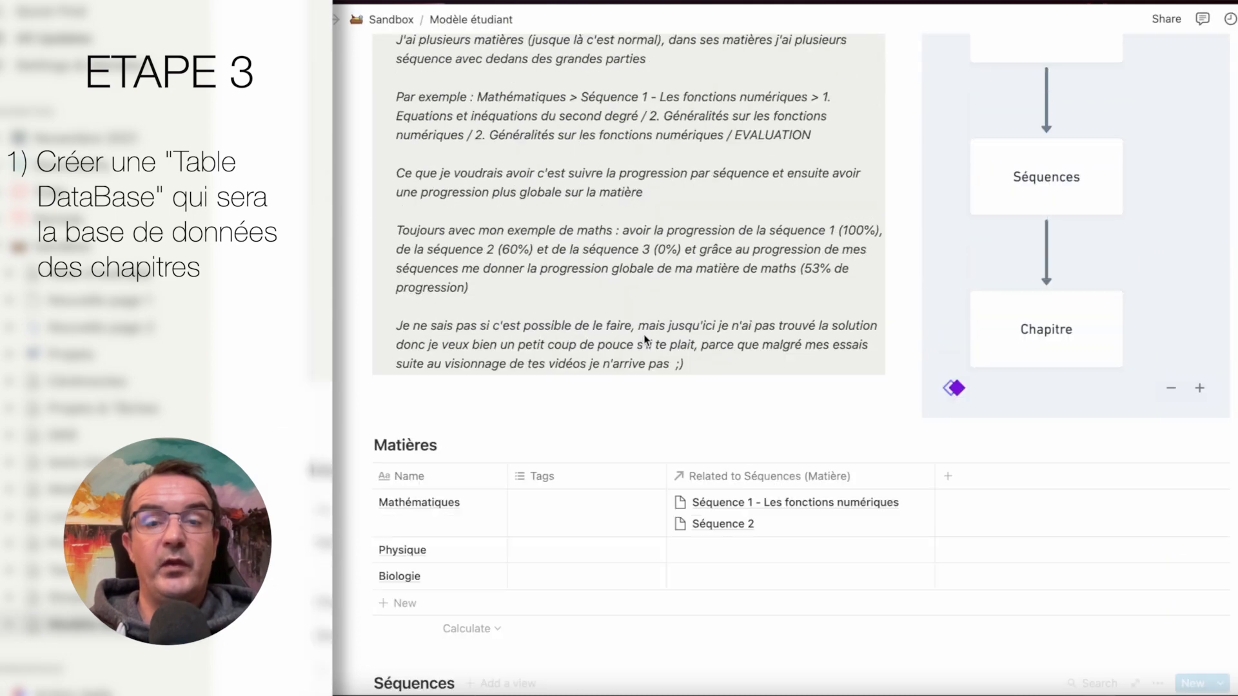
scroll(644, 335, up, 1)
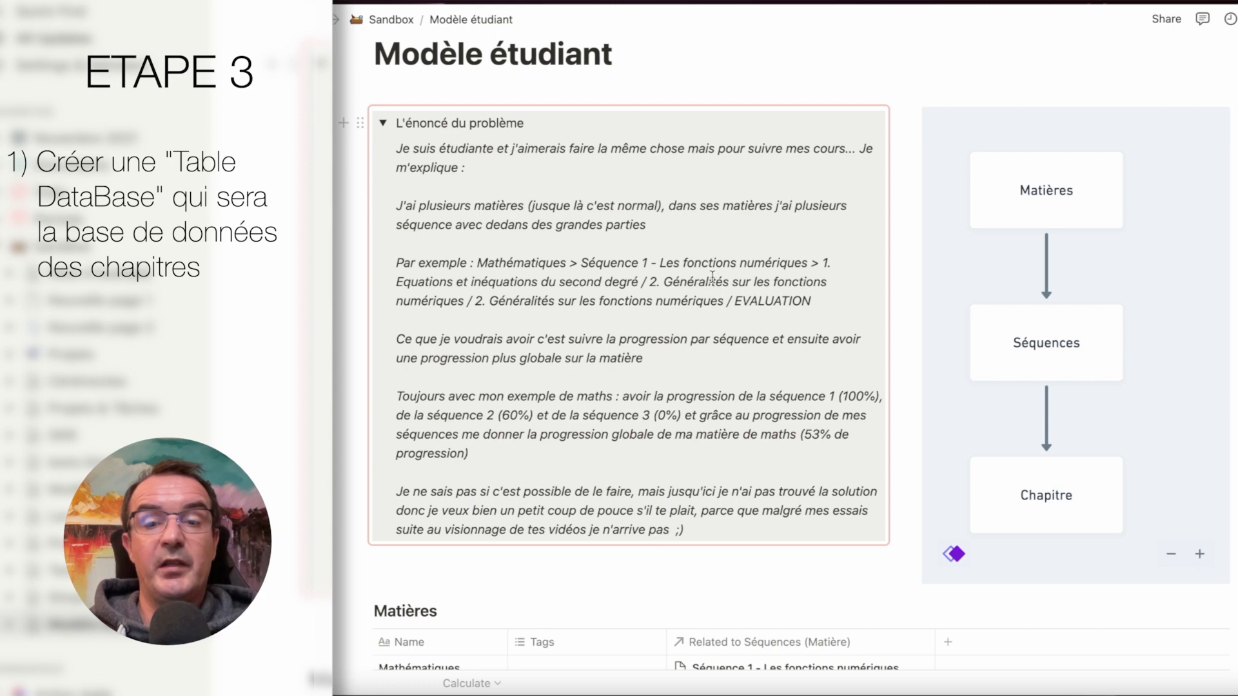
drag(711, 276, 441, 302)
key(ctrl+c)
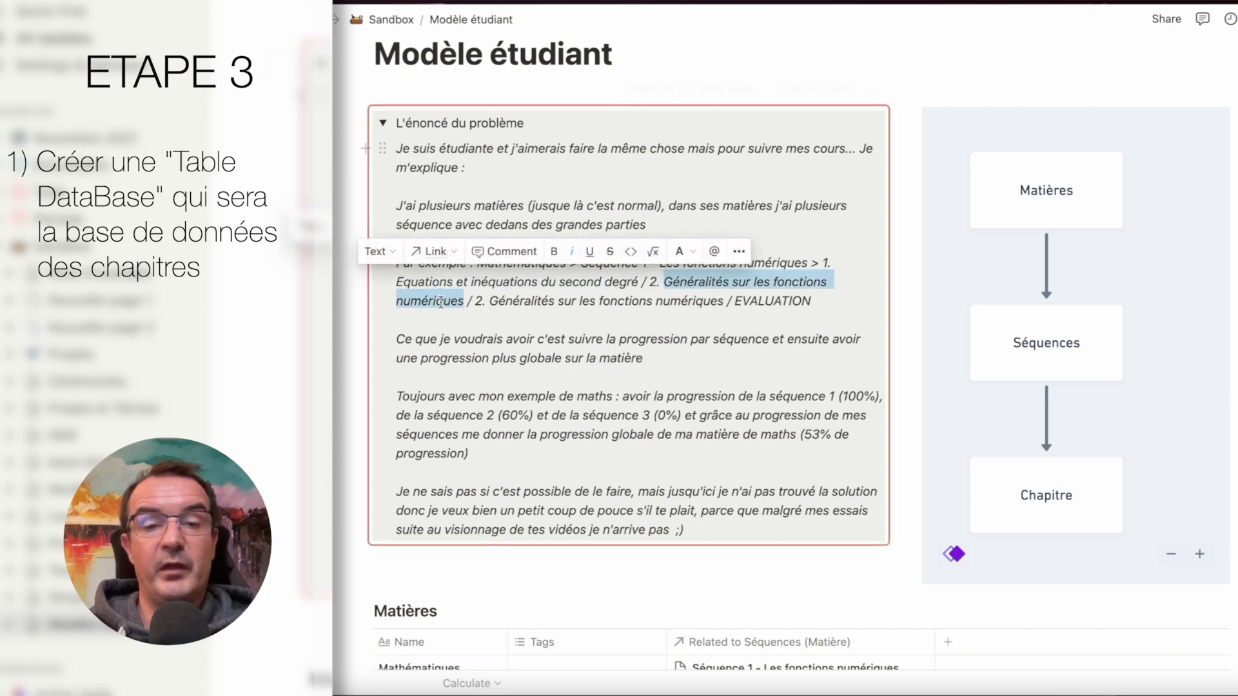
scroll(459, 548, down, 9)
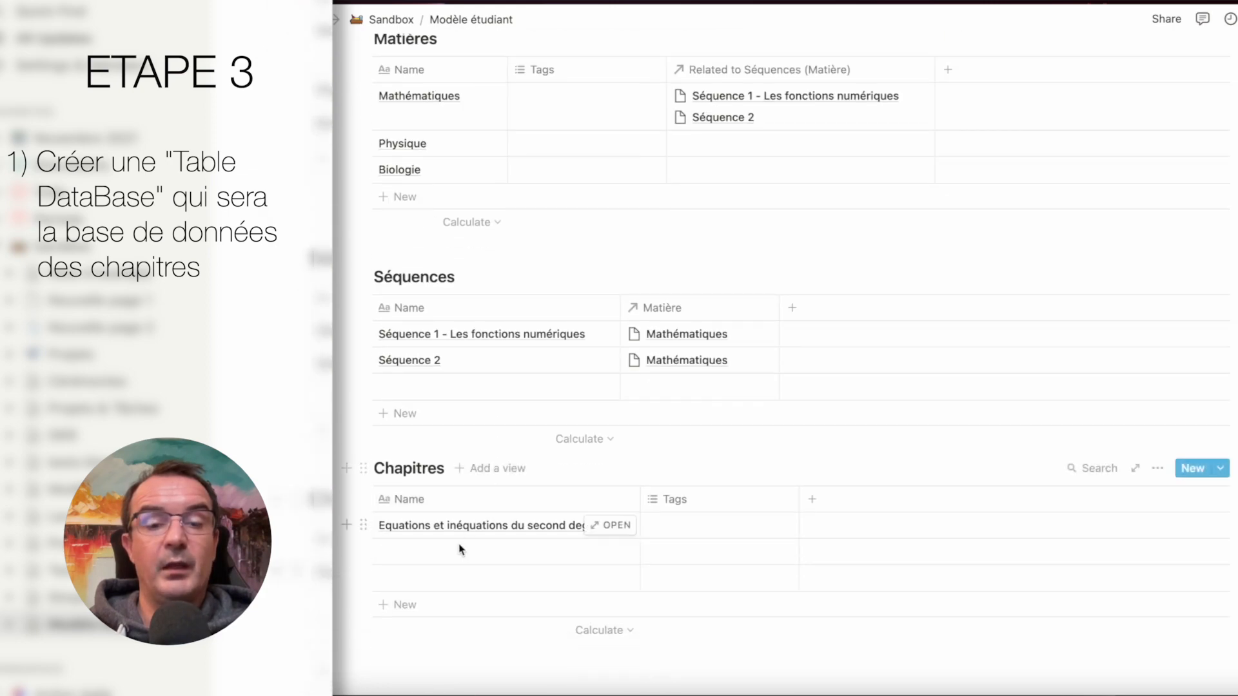
click(459, 549)
key(ctrl+v)
key(Escape)
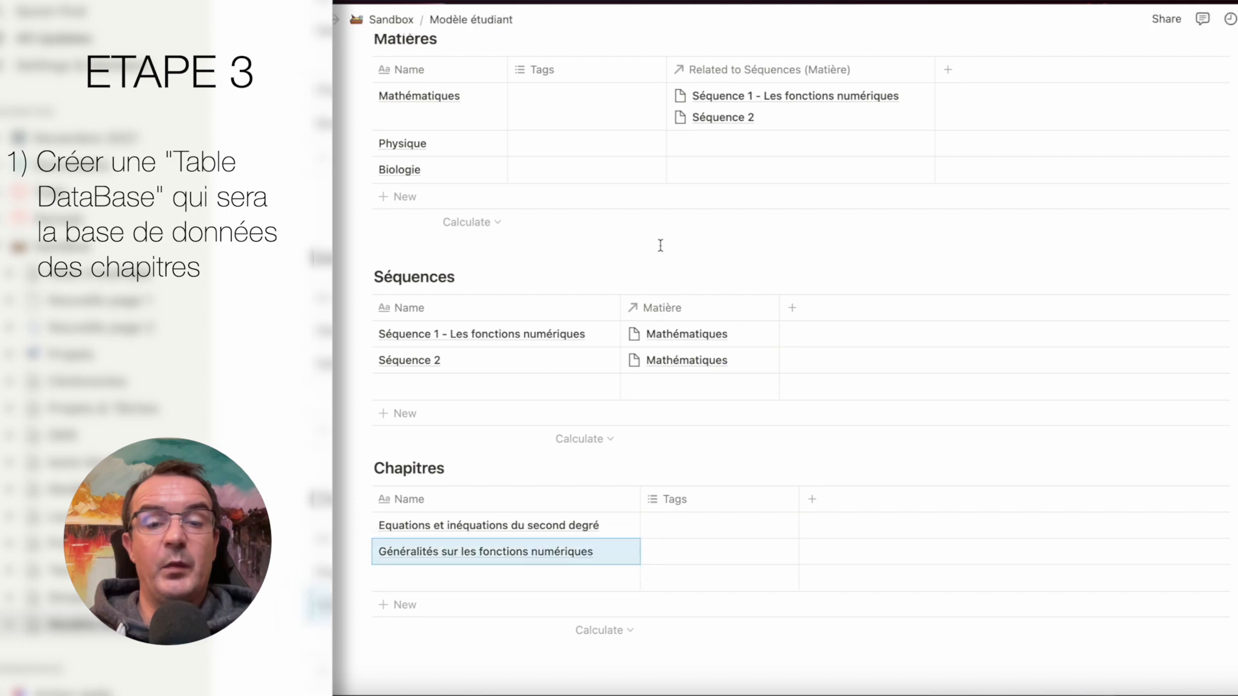
Copy "Généralités sur les fonctions numériques / EVALUATION" from the problem statement into the third Chapitres row and widen the Name column to fit it
scroll(660, 245, up, 10)
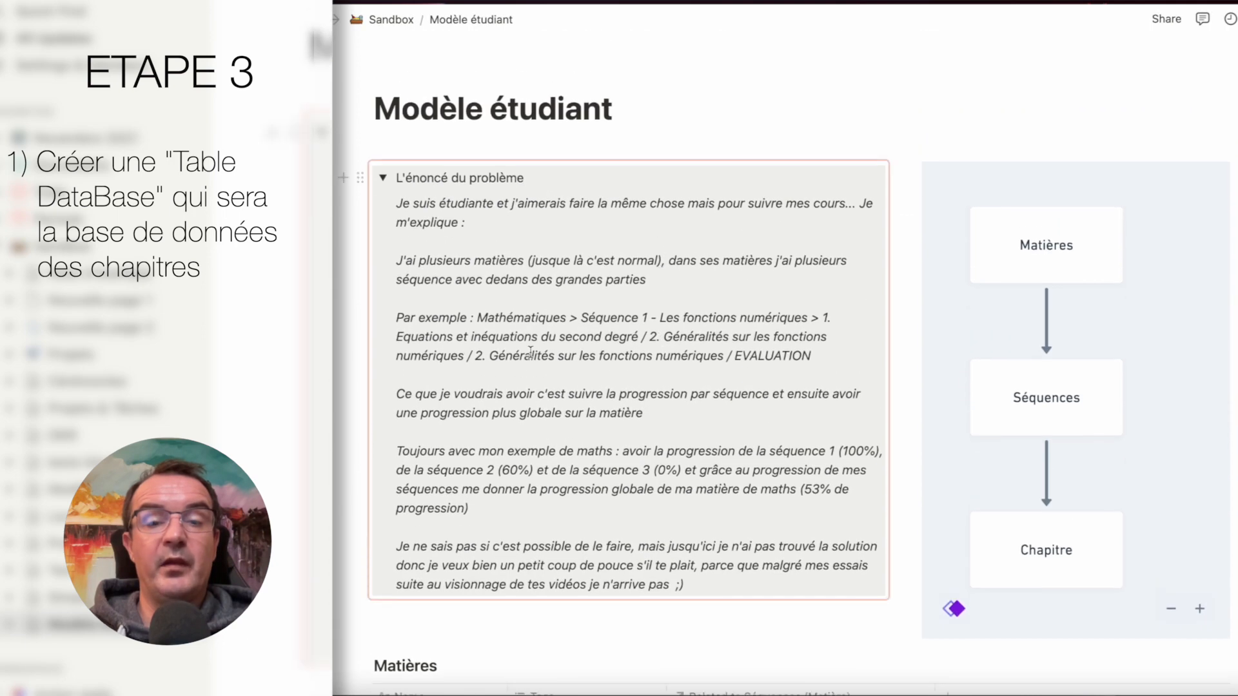
drag(530, 353, 780, 355)
key(ctrl+c)
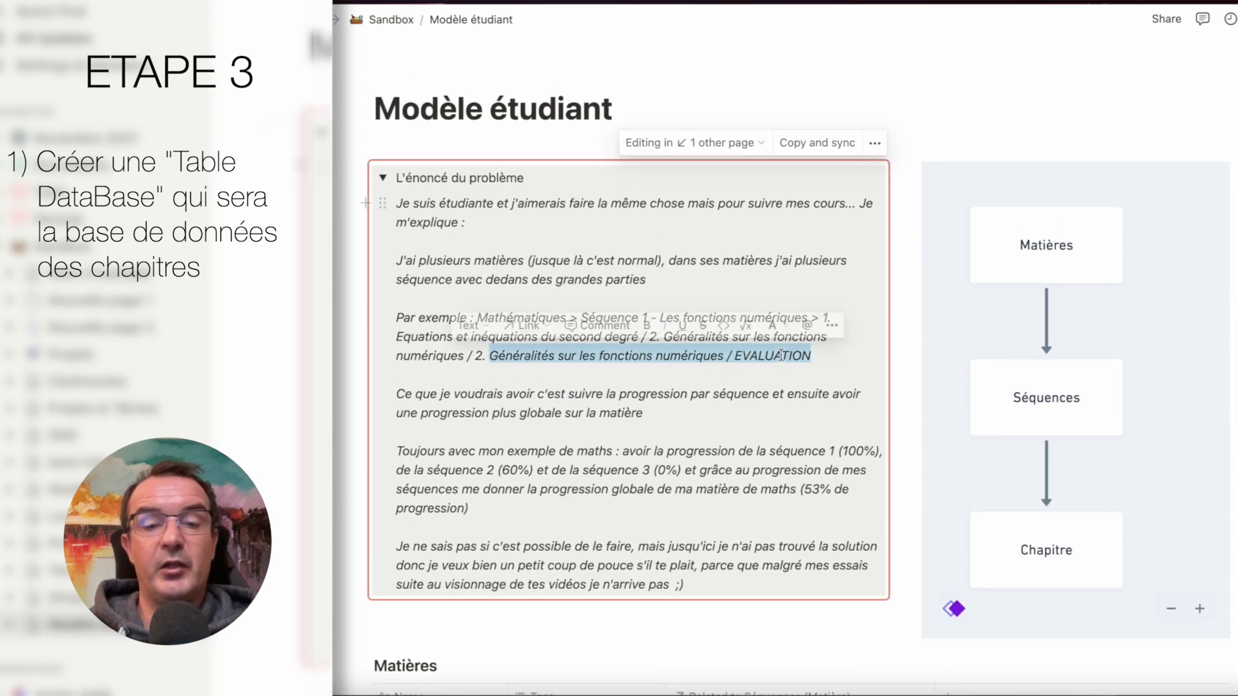
scroll(732, 493, down, 8)
scroll(730, 494, down, 3)
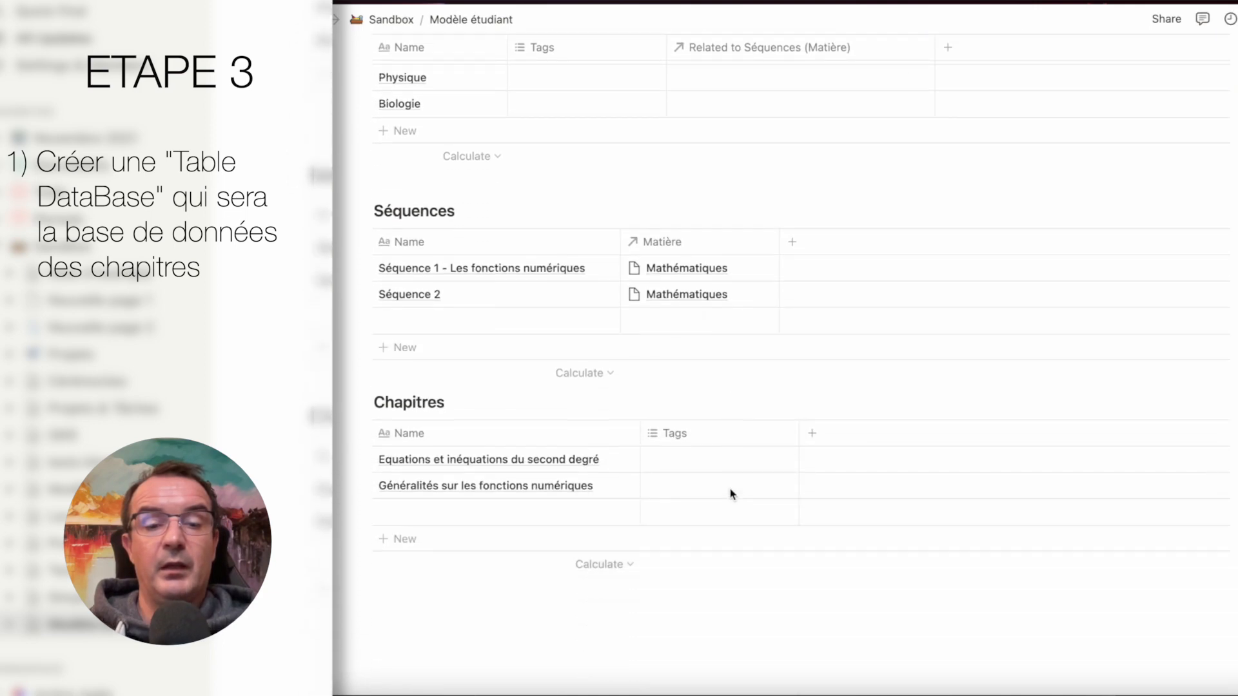
click(560, 516)
key(ctrl+v)
key(Escape)
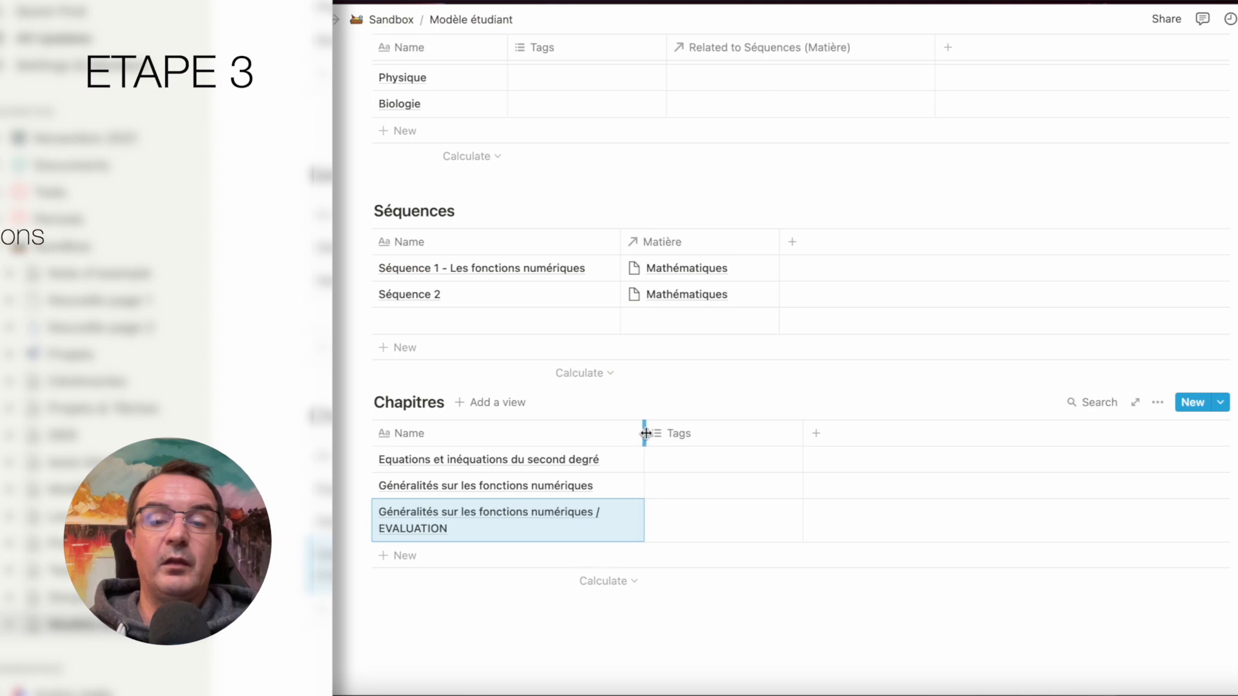
drag(639, 434, 690, 433)
Create the tag EVALUATION on the third Chapitres row and narrow the Tags column
click(761, 515)
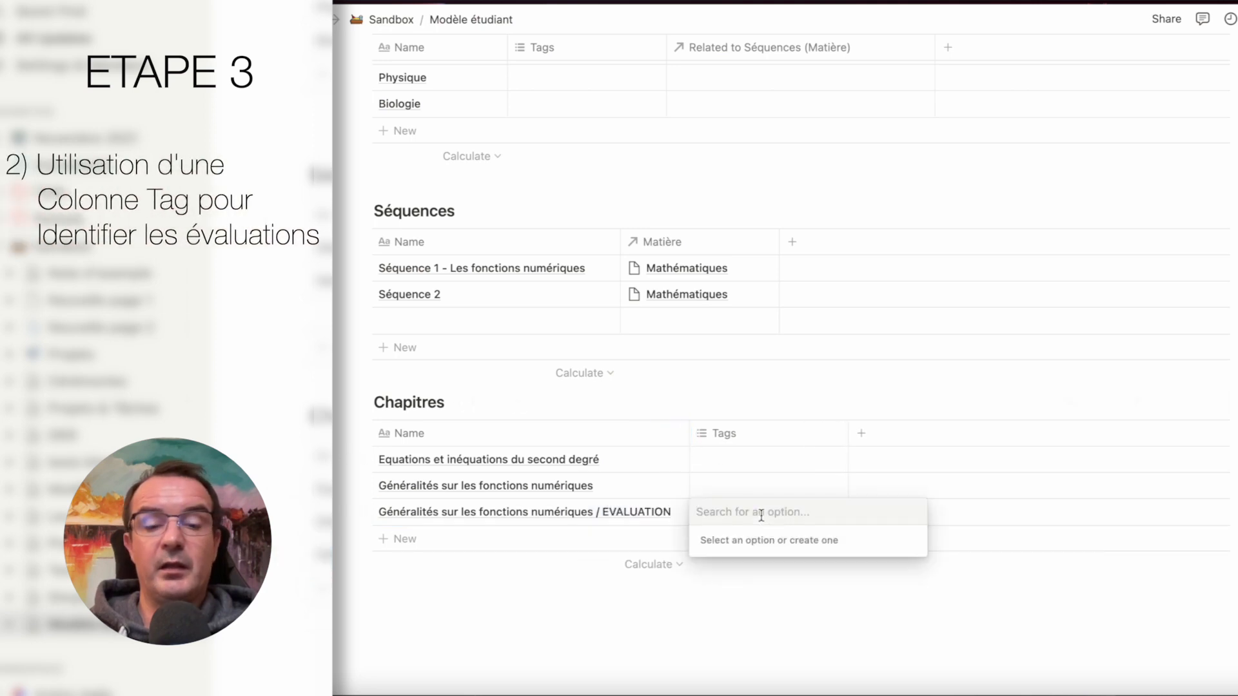
text(EVALUATION)
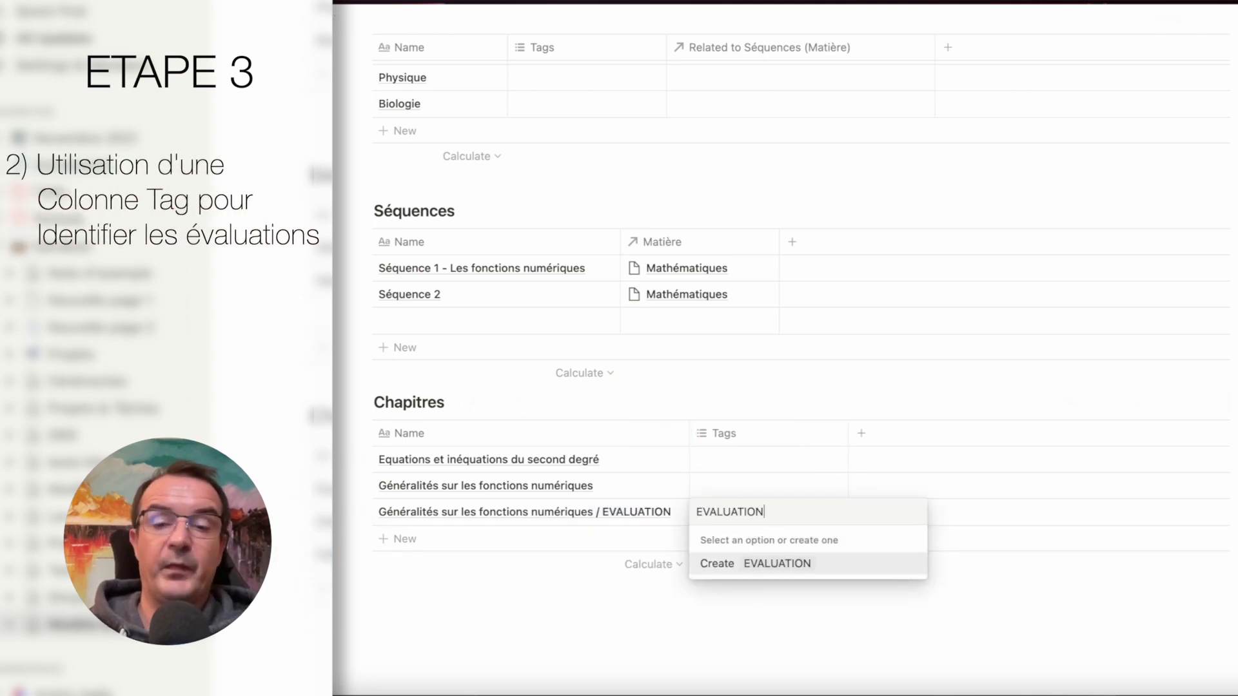
click(800, 565)
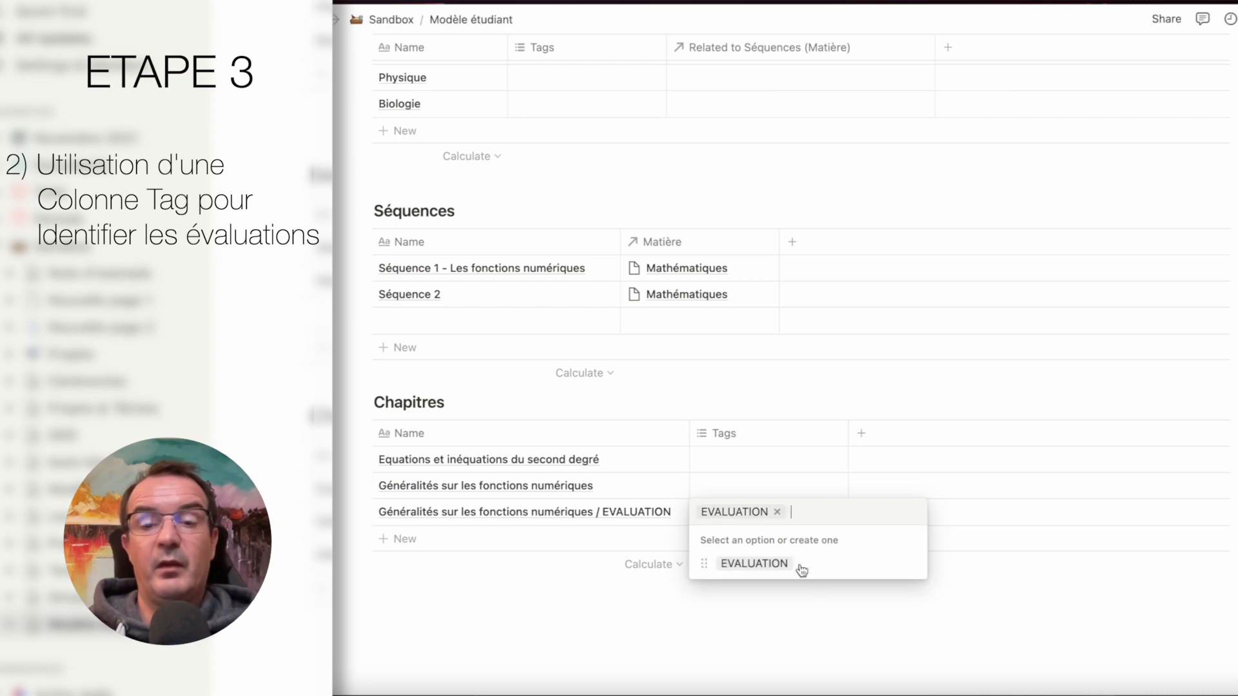
key(Escape)
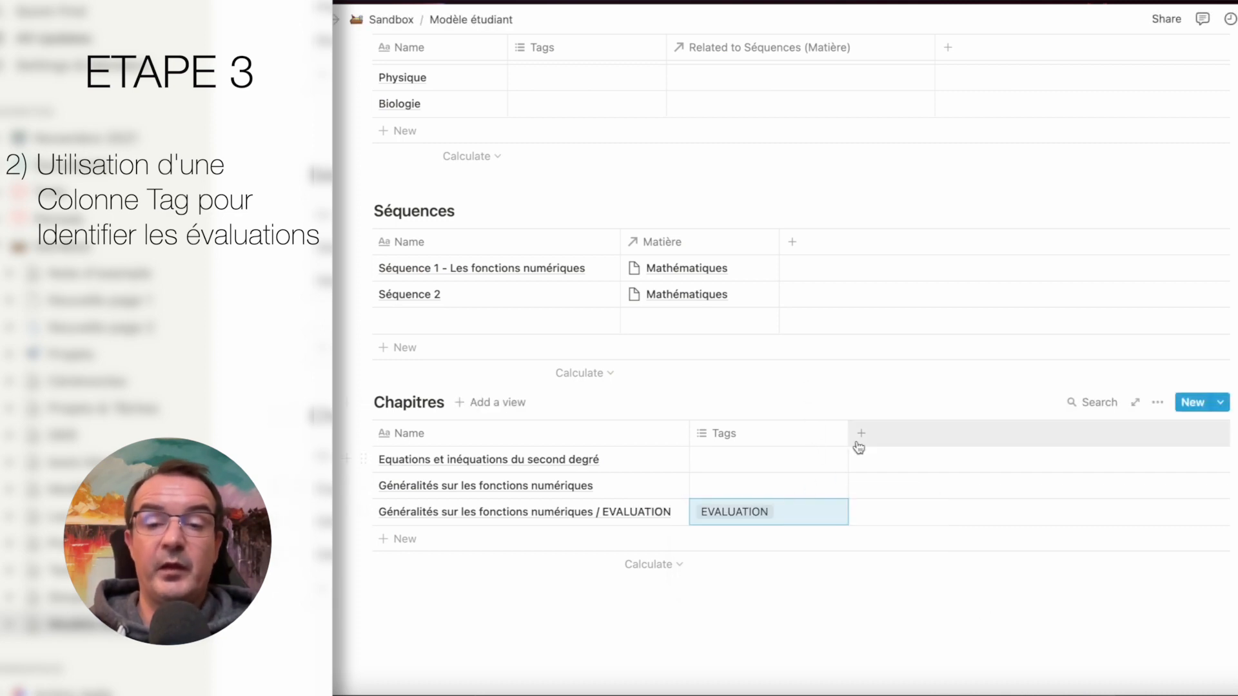
drag(845, 439, 799, 439)
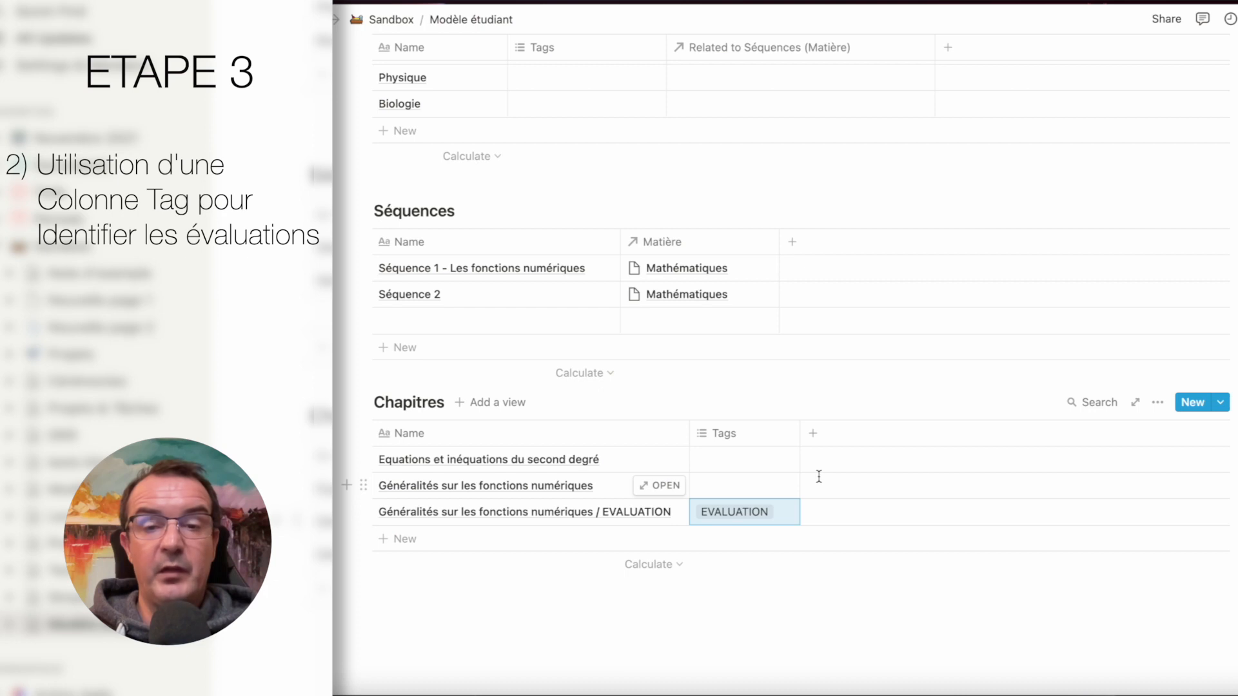
Add a relation column to the Chapitres table, linked to the Séquences database under Sandbox / Modèle étudiant
click(813, 434)
mouse_move(925, 225)
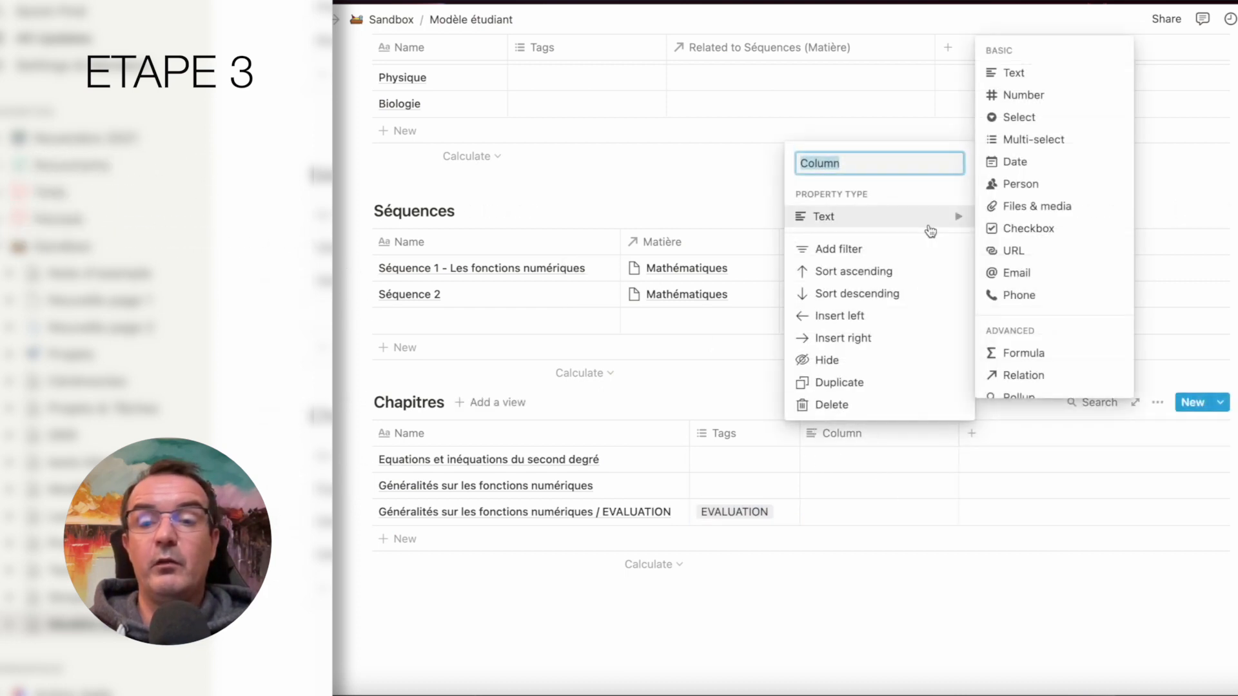
click(1027, 377)
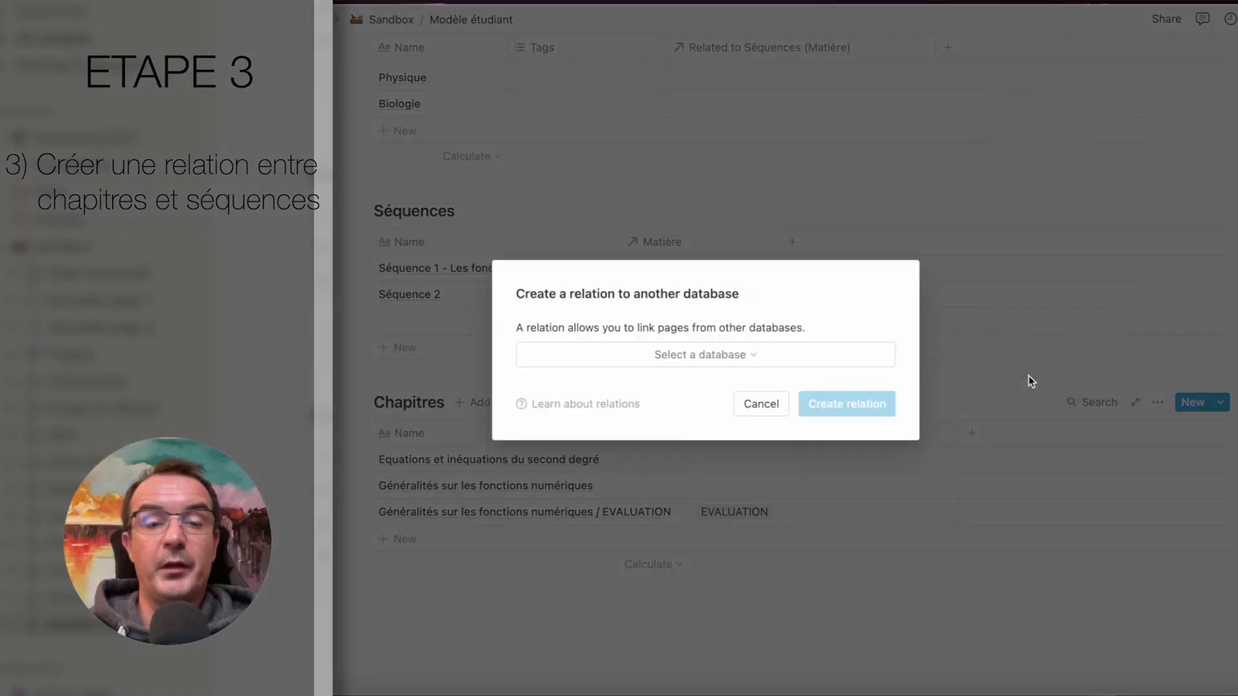
click(757, 355)
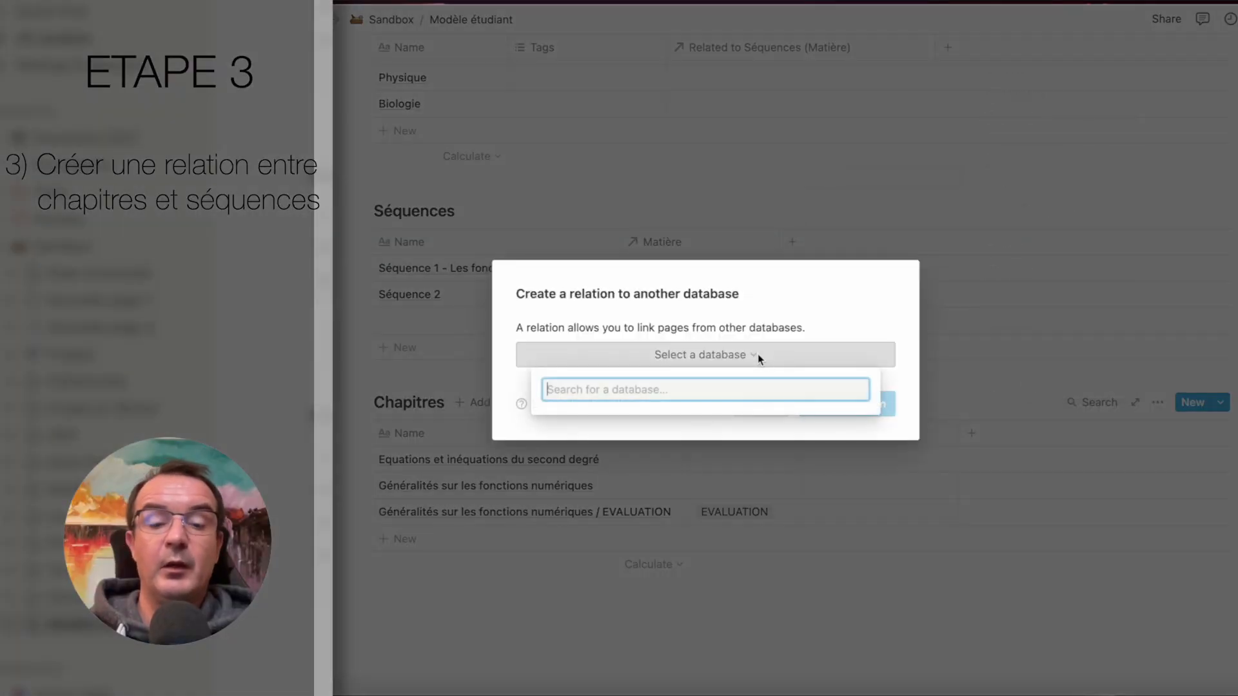
text(Séquences)
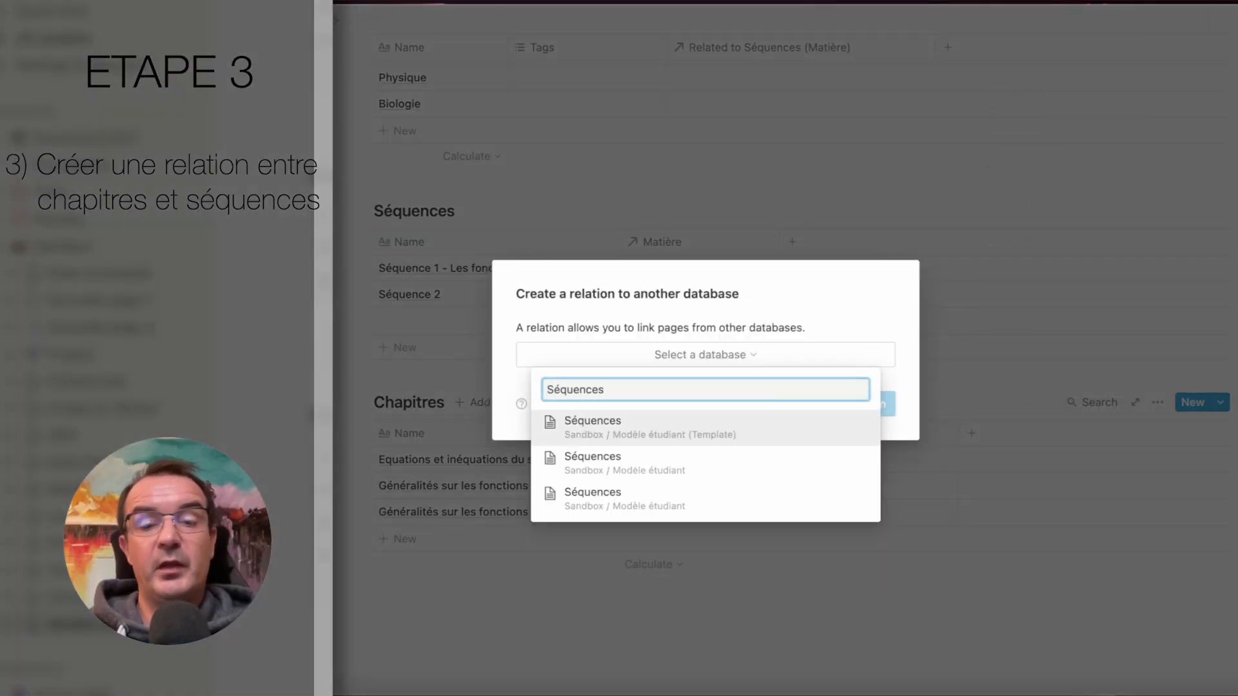
click(656, 475)
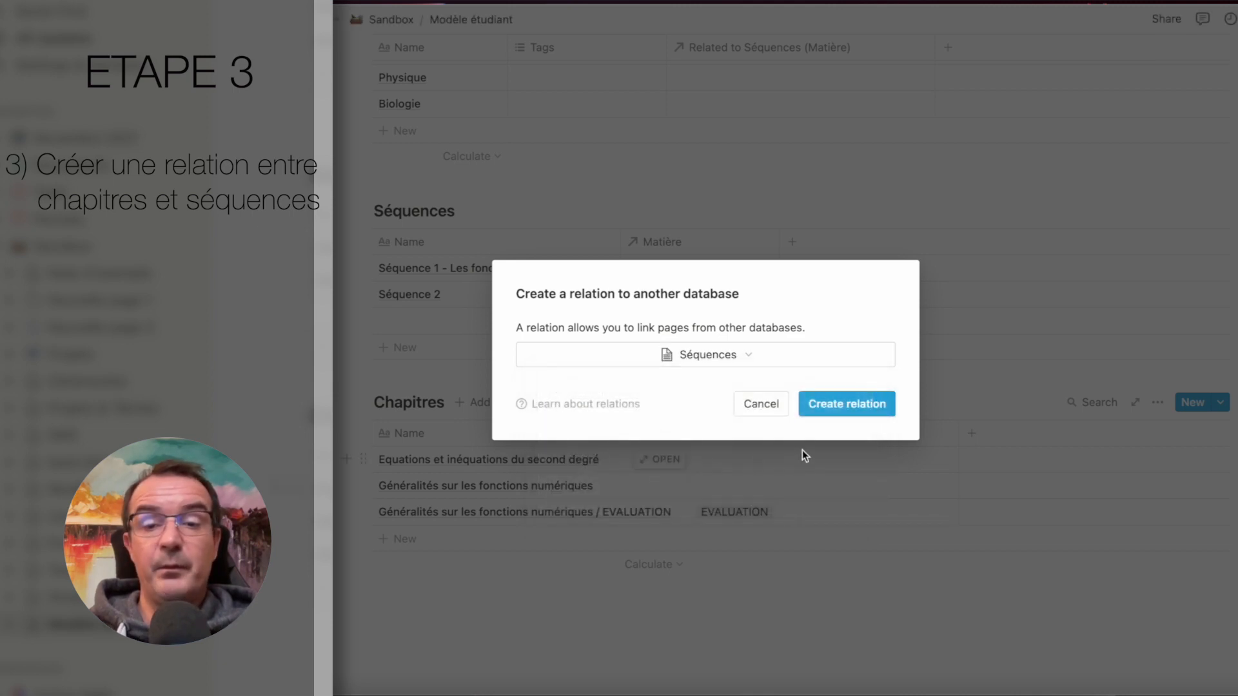
click(854, 404)
Link the first Chapitres row to "Séquence 1 - Les fonctions numériques" and widen the relation column to fit it on one line
click(845, 462)
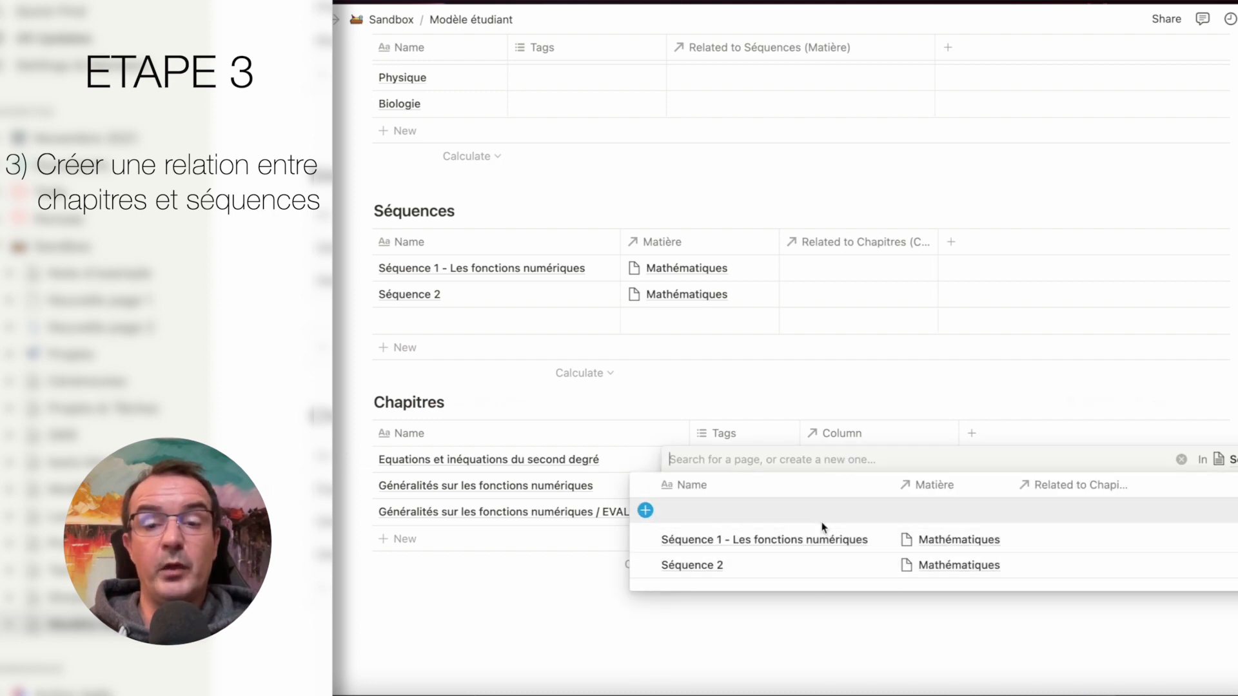
click(807, 541)
click(942, 387)
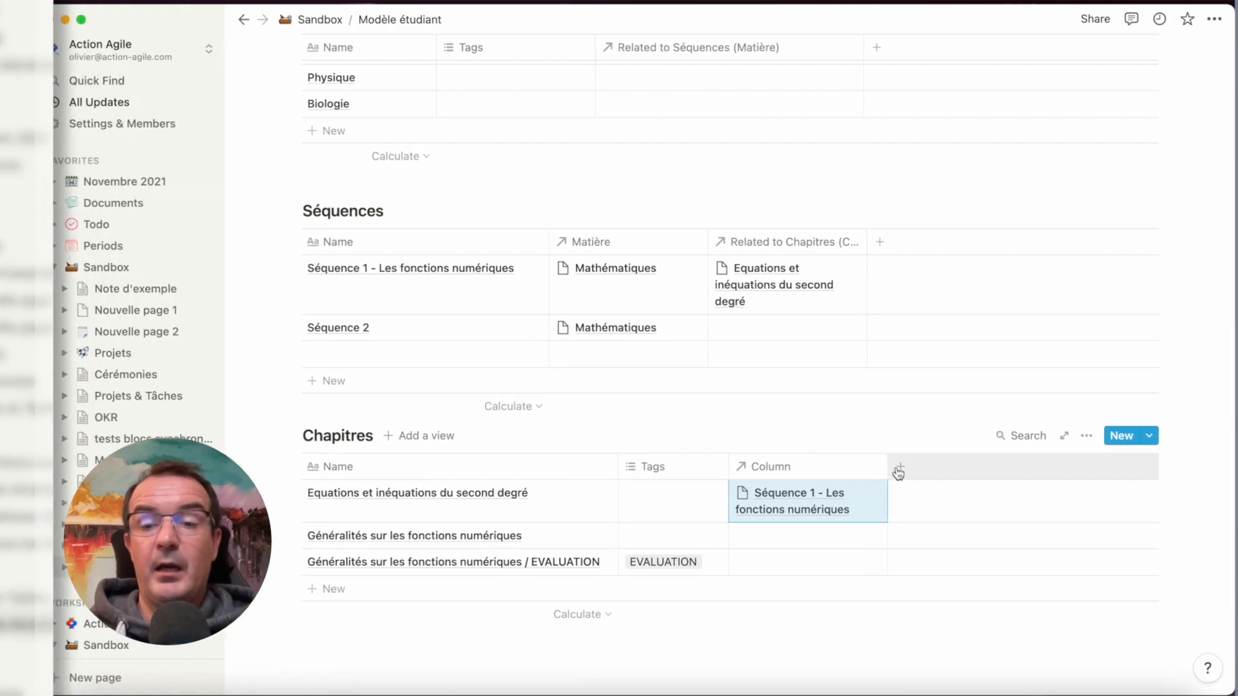
drag(873, 470, 982, 464)
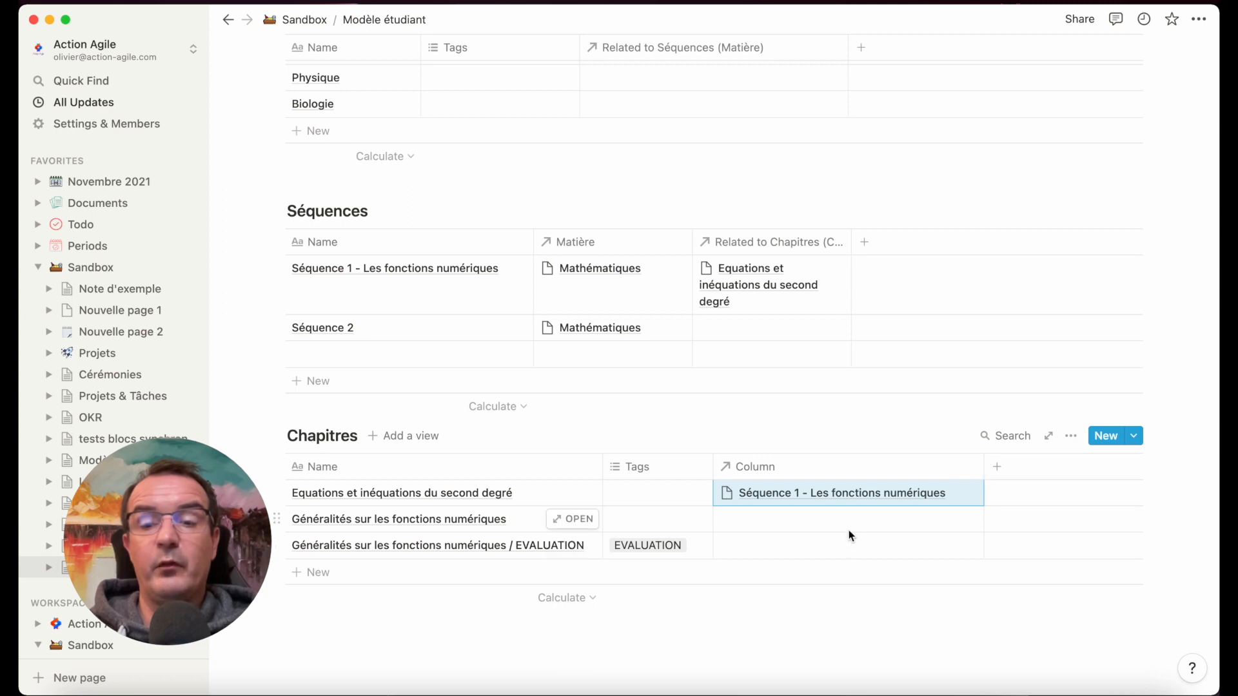
Link the second and third Chapitres rows together to "Séquence 1 - Les fonctions numériques"
drag(848, 531, 844, 547)
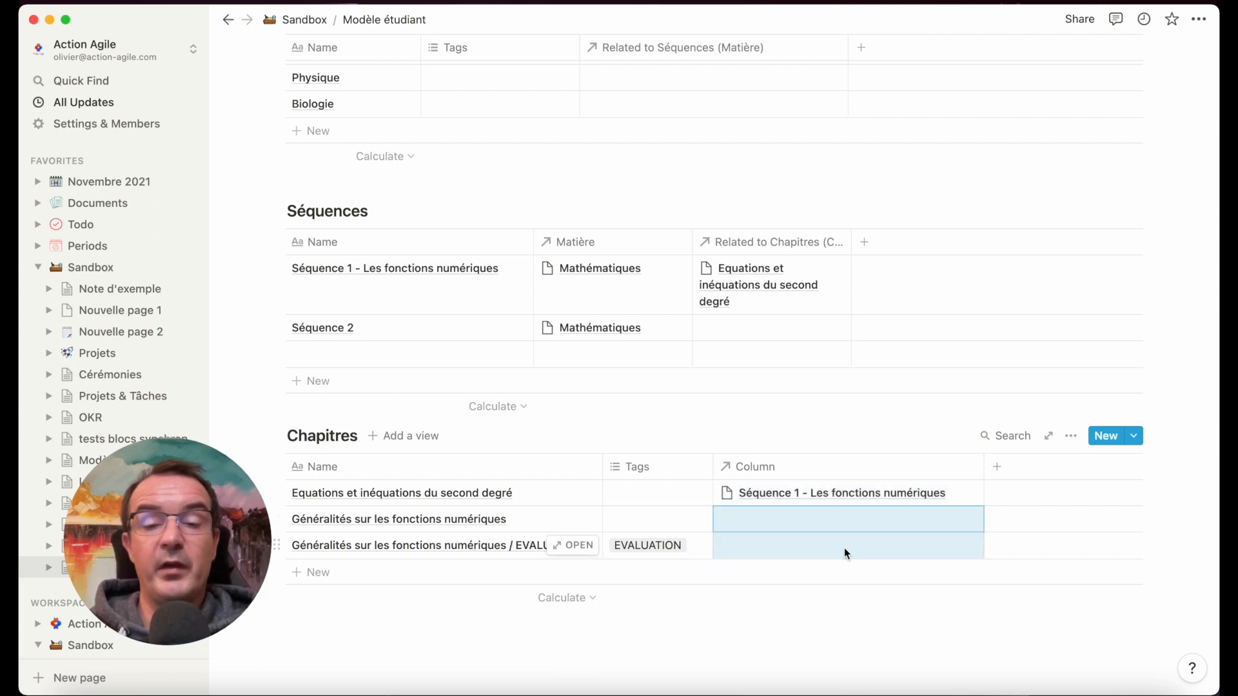
right_click(845, 547)
mouse_move(890, 542)
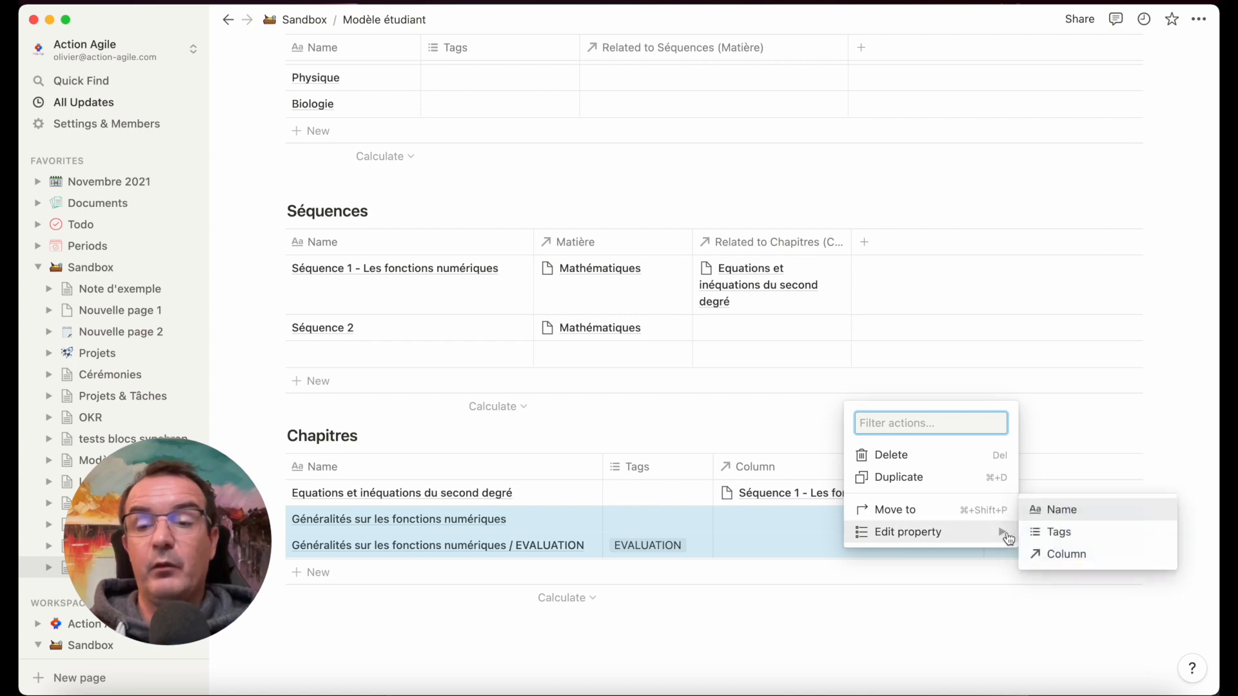
click(1064, 556)
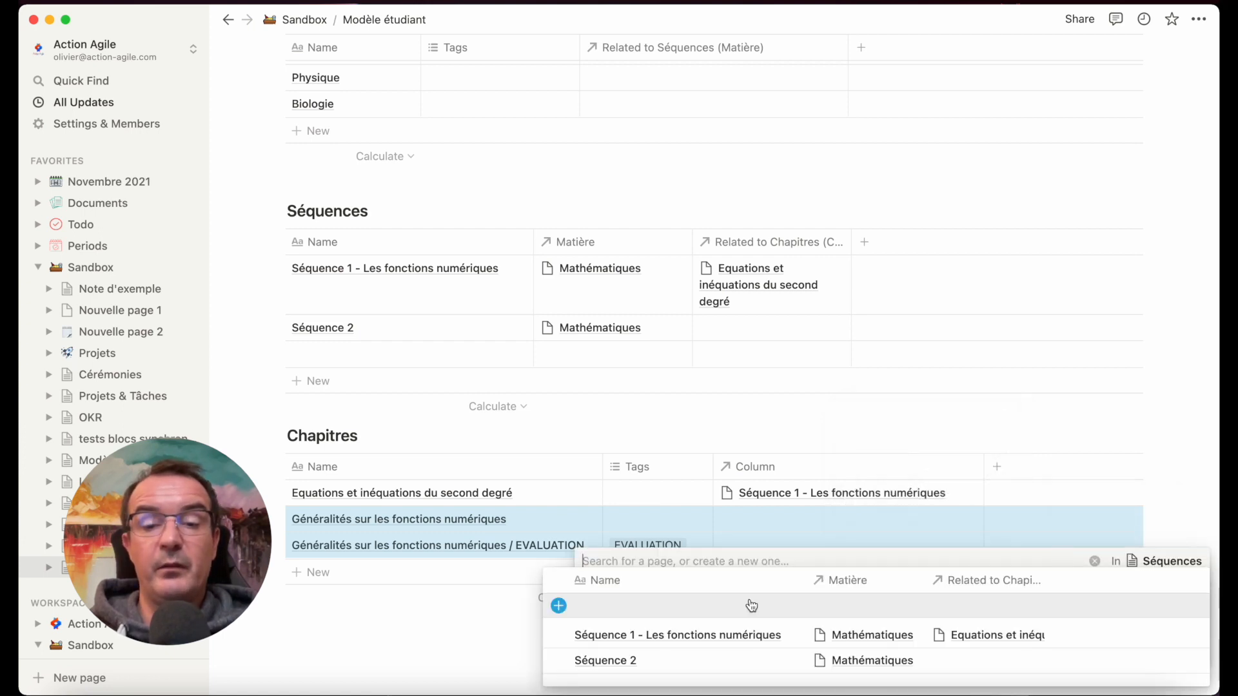
click(669, 633)
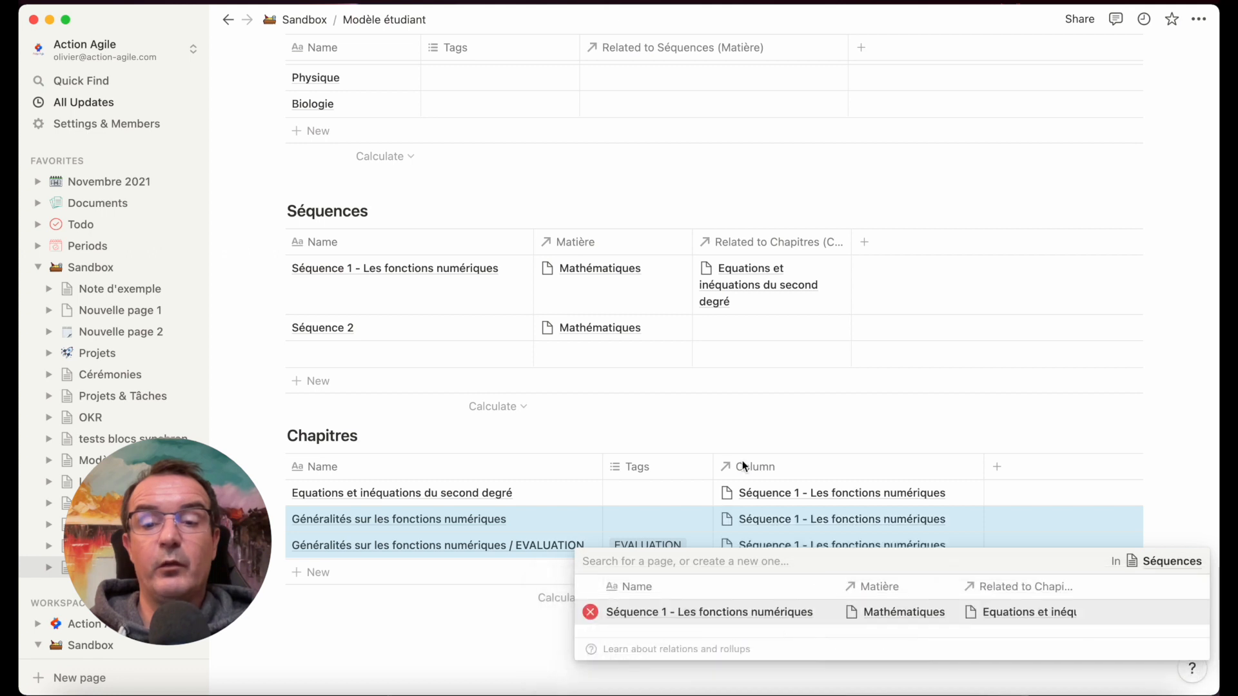
click(743, 448)
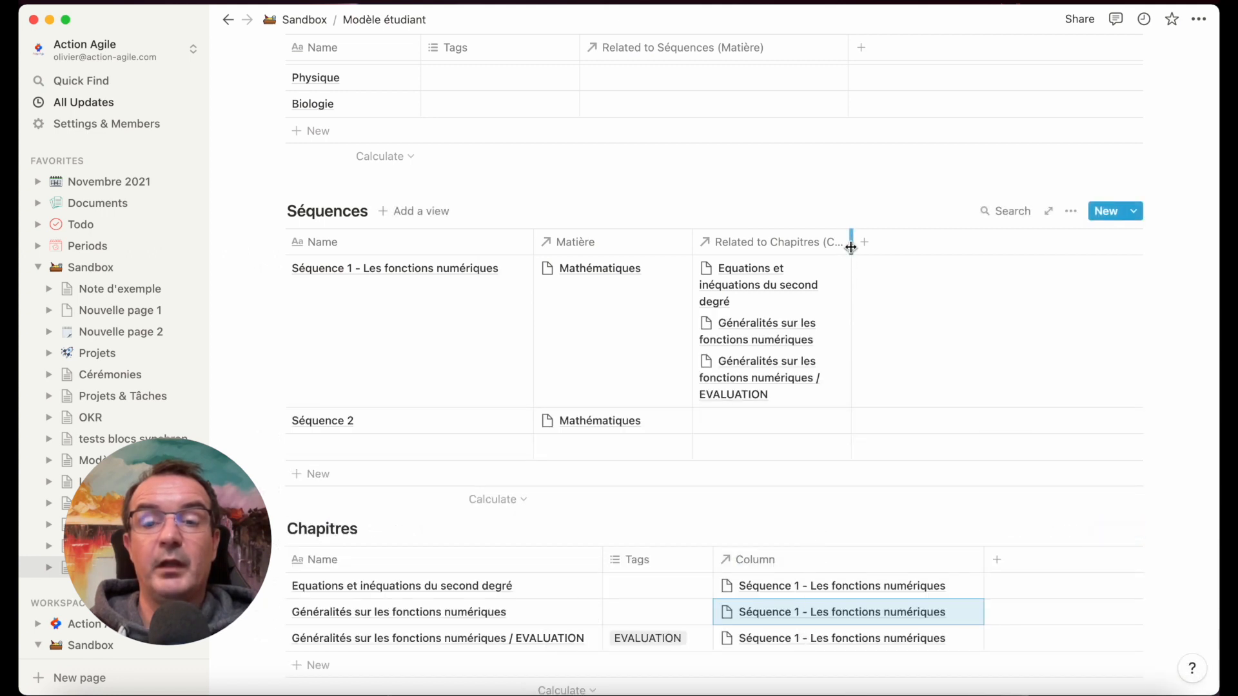
Widen the "Related to Chapitres" column in the Séquences table and rename it Chapitres
drag(851, 244, 1046, 260)
click(811, 248)
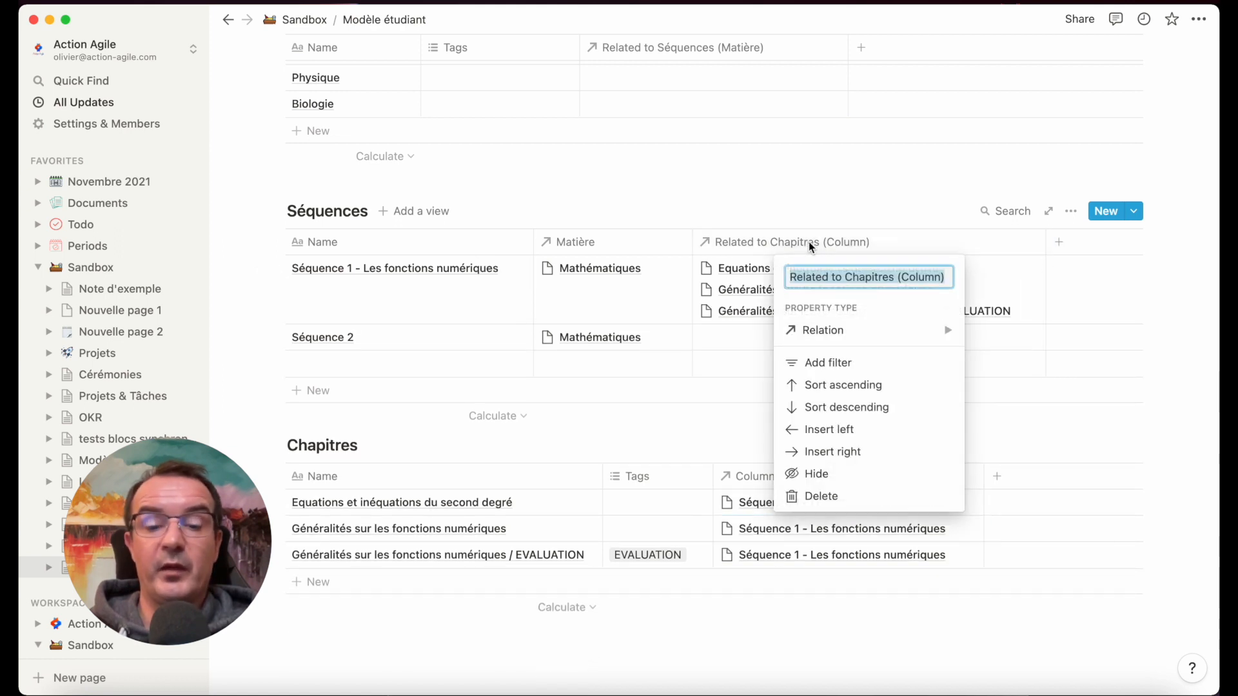
text(Chapitres)
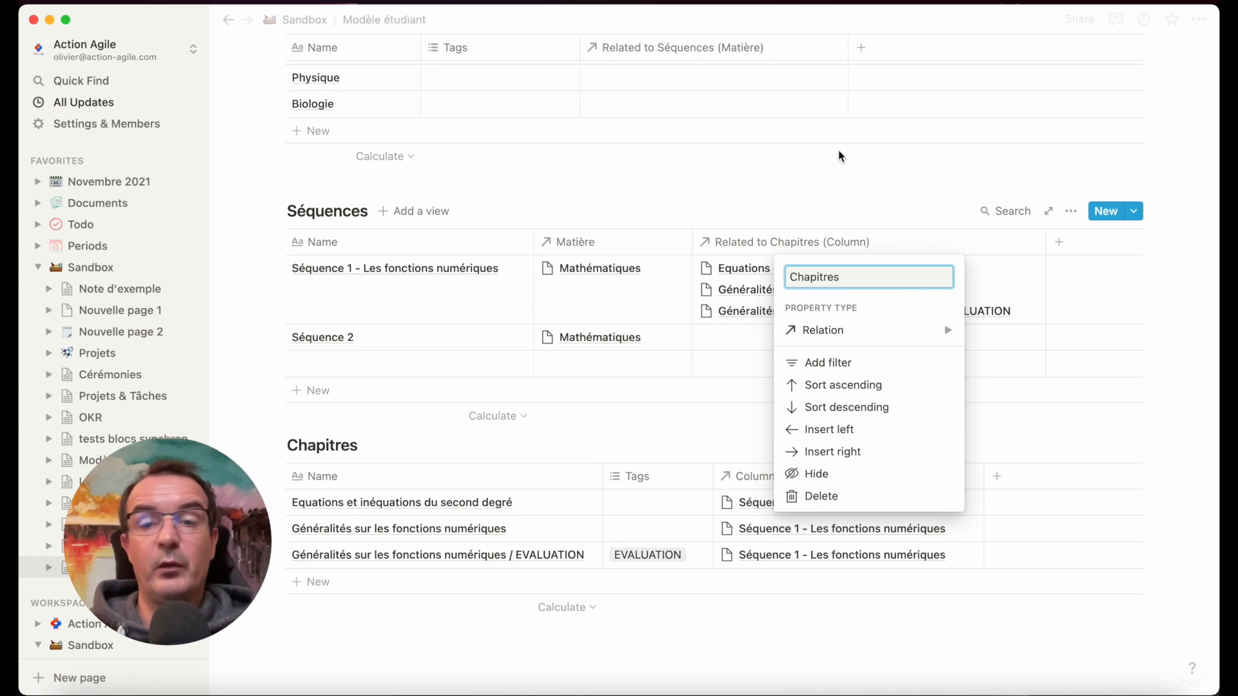
click(815, 174)
Rename the relation column in the Chapitres table as Séquence
scroll(877, 552, down, 2)
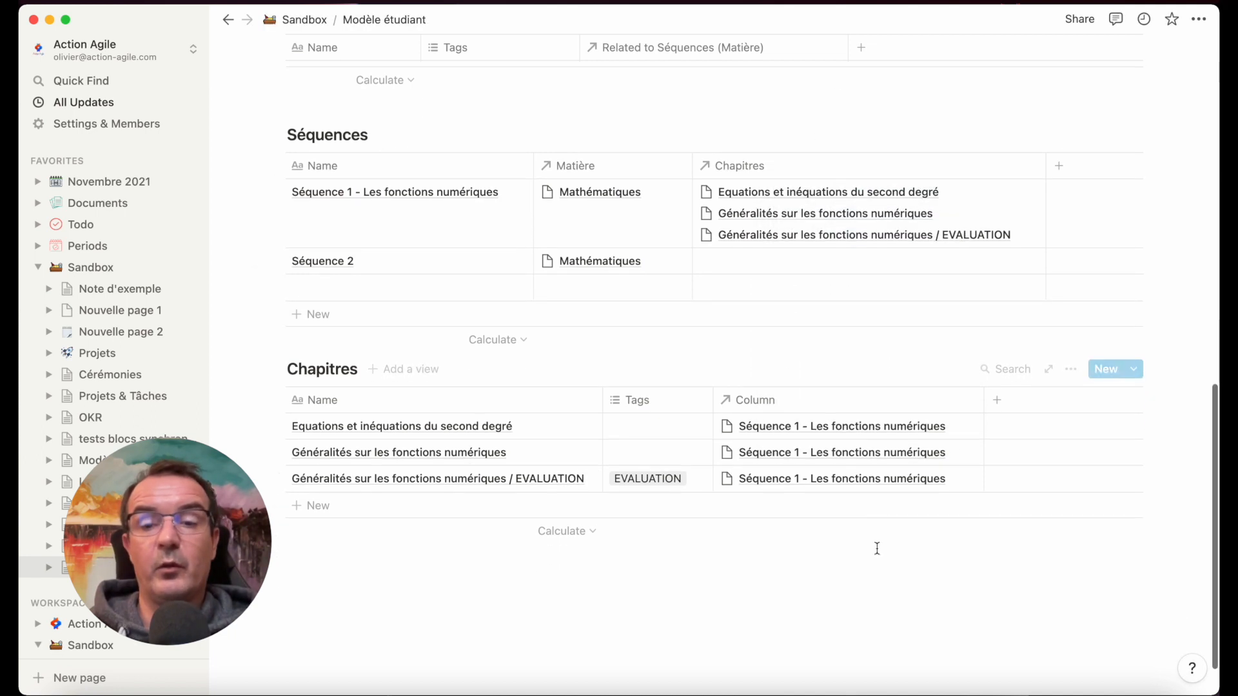
click(785, 401)
text(Séquences)
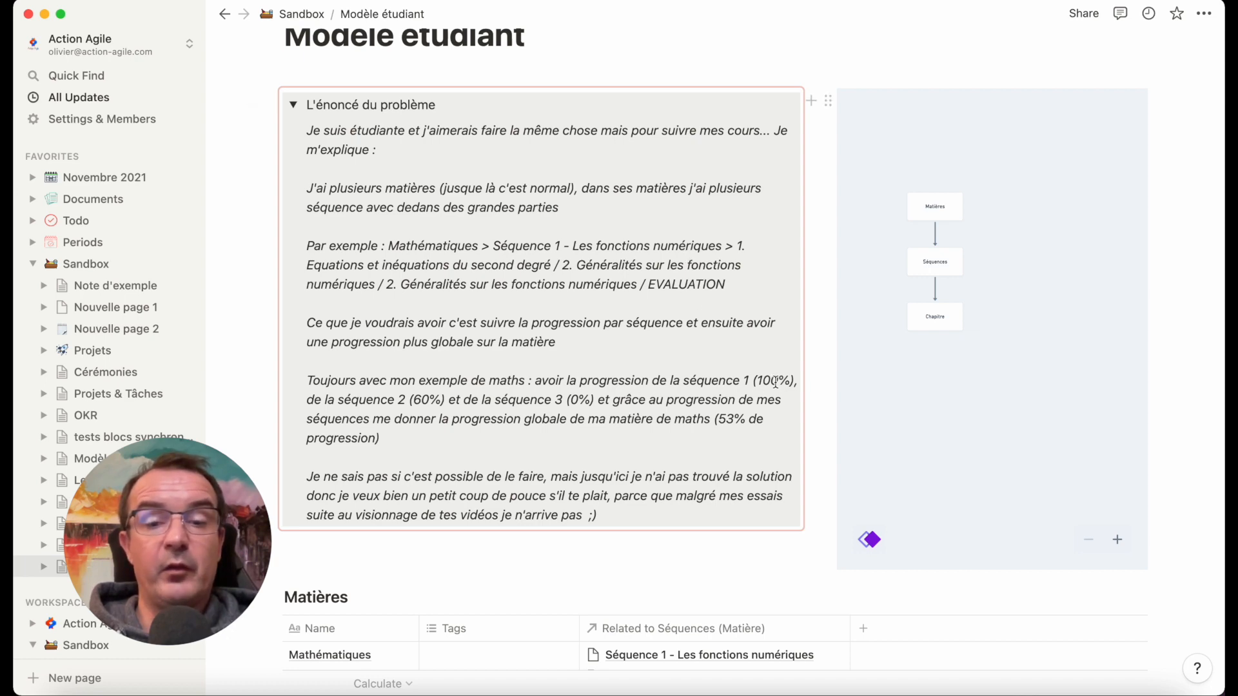
Add a number column named Progression to the Chapitres table and format its values as percent
scroll(737, 512, down, 10)
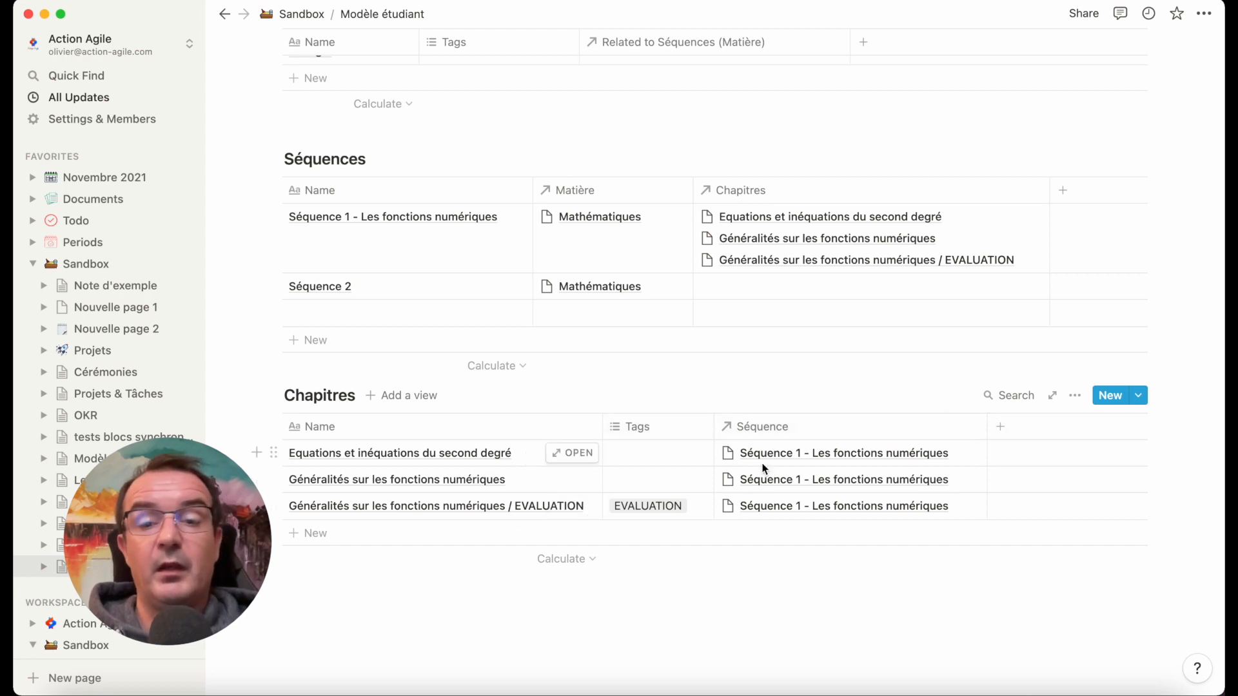
click(1000, 427)
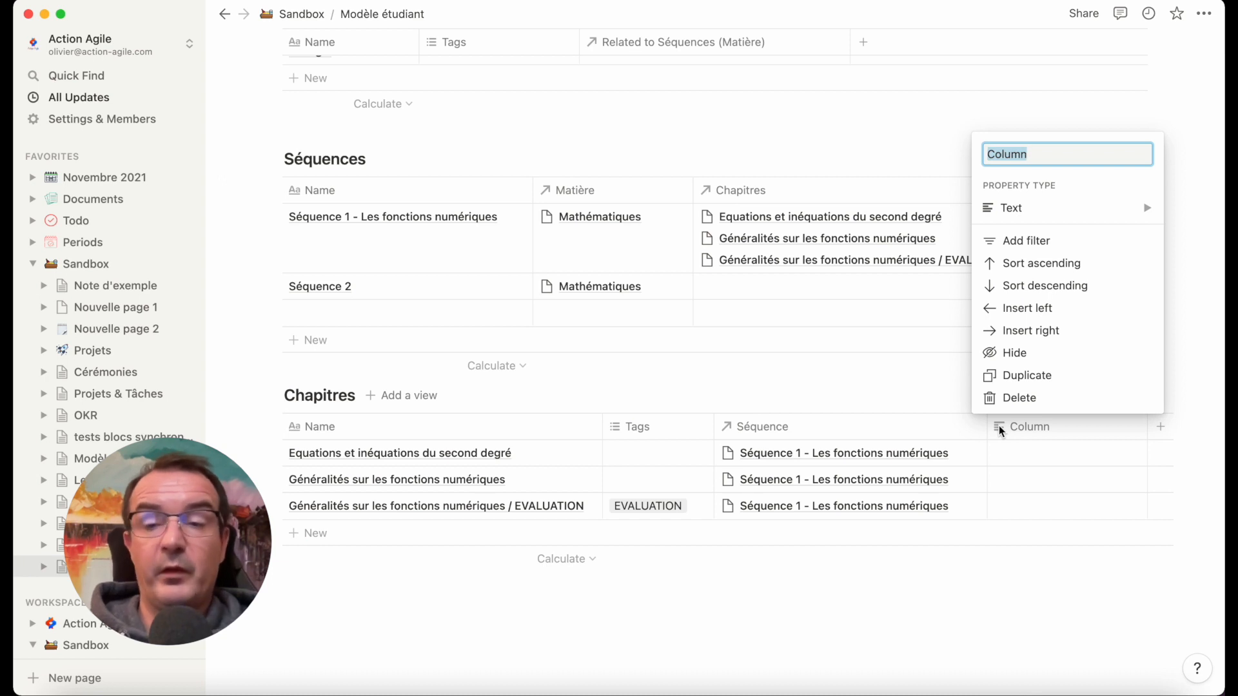
text(Progression)
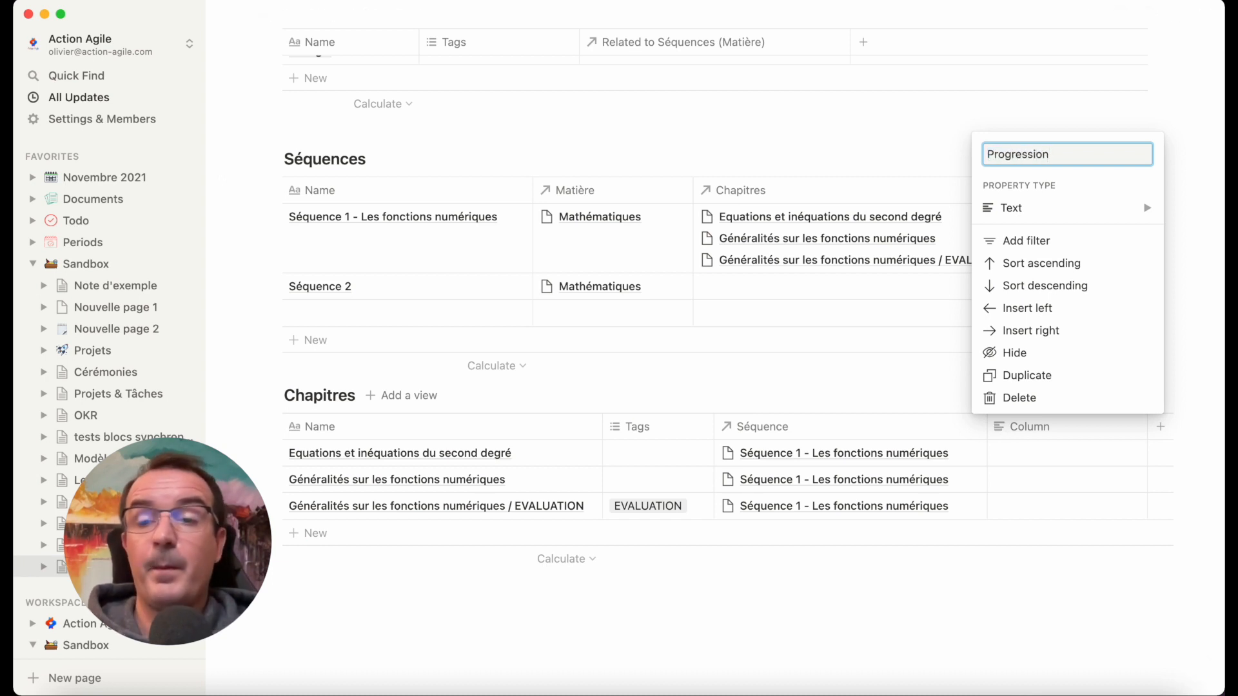
click(1070, 213)
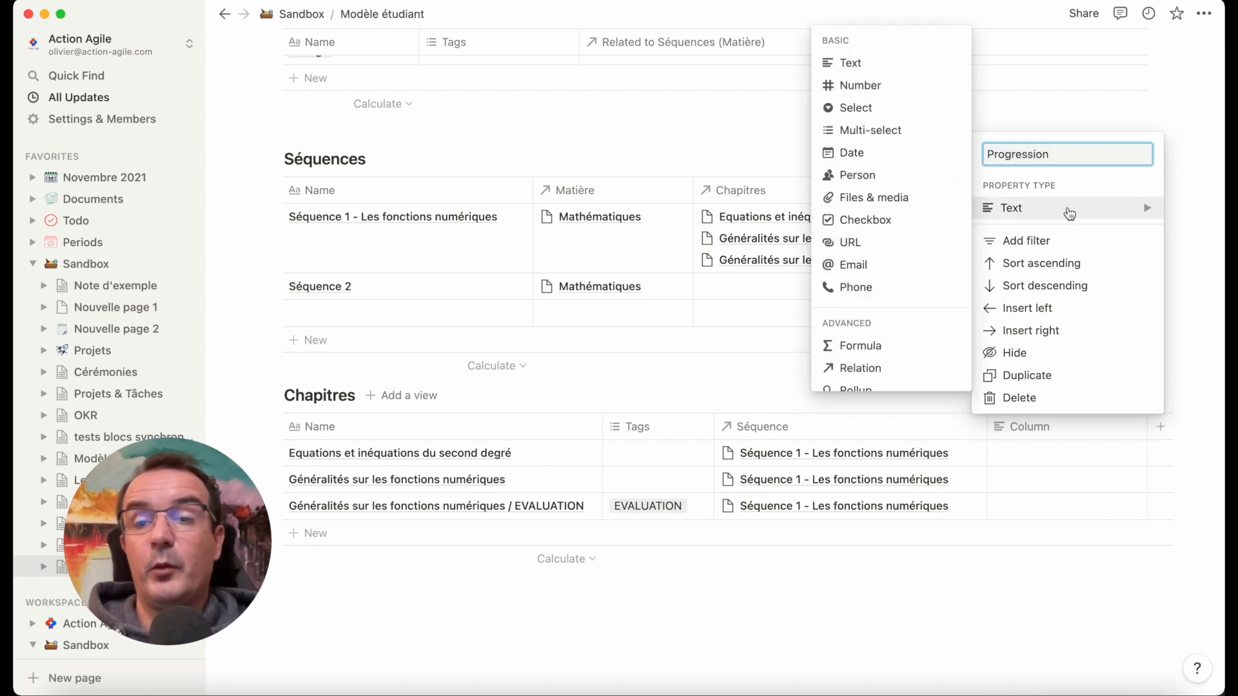
click(877, 86)
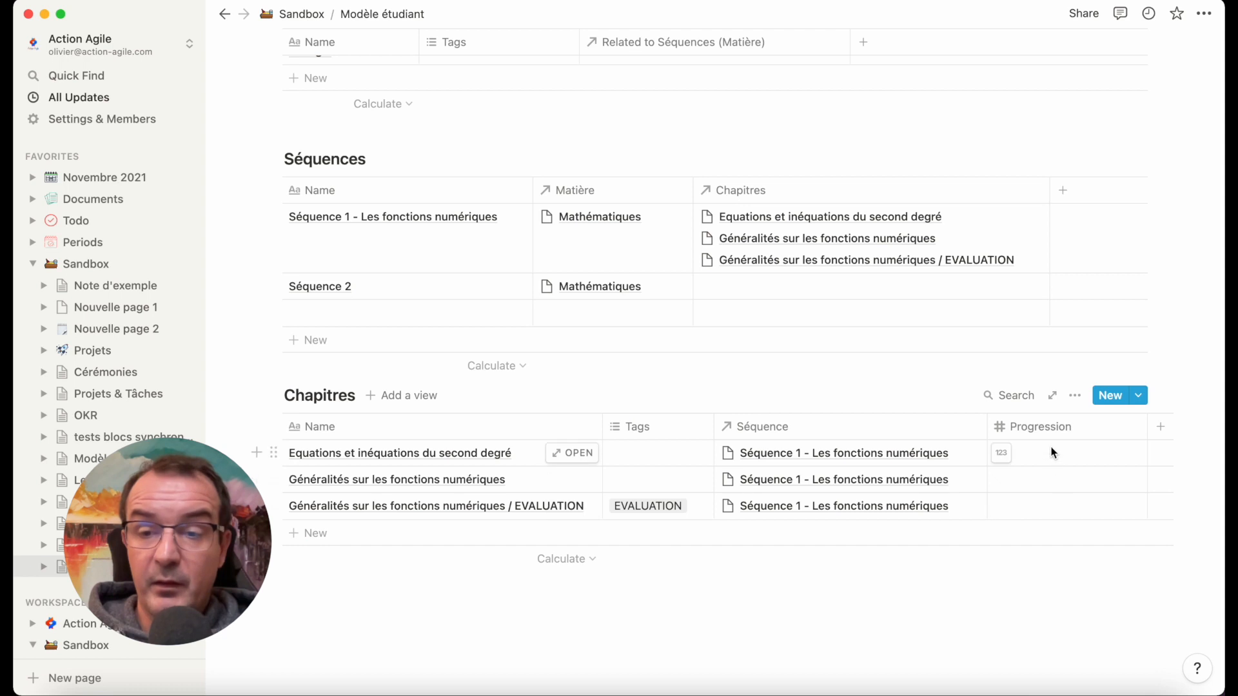
click(1002, 454)
click(964, 295)
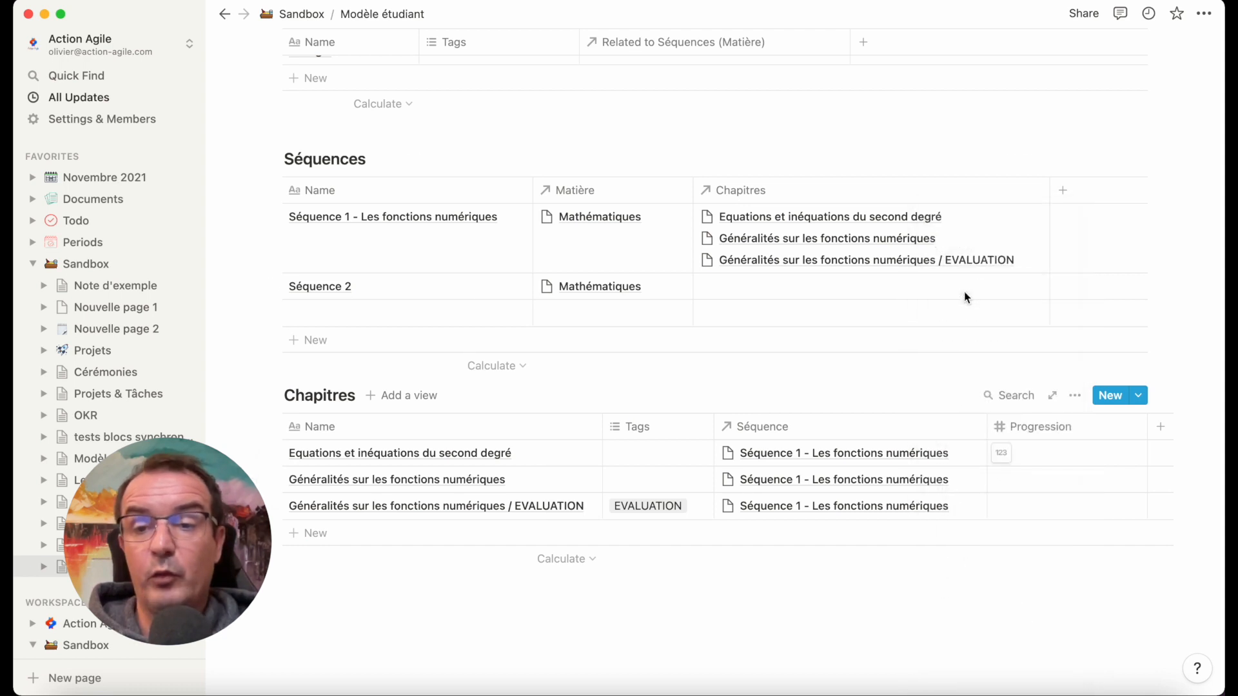
Set Progression to 100 for all three Séquence 1 chapters and narrow the Progression column
click(1057, 454)
text(100)
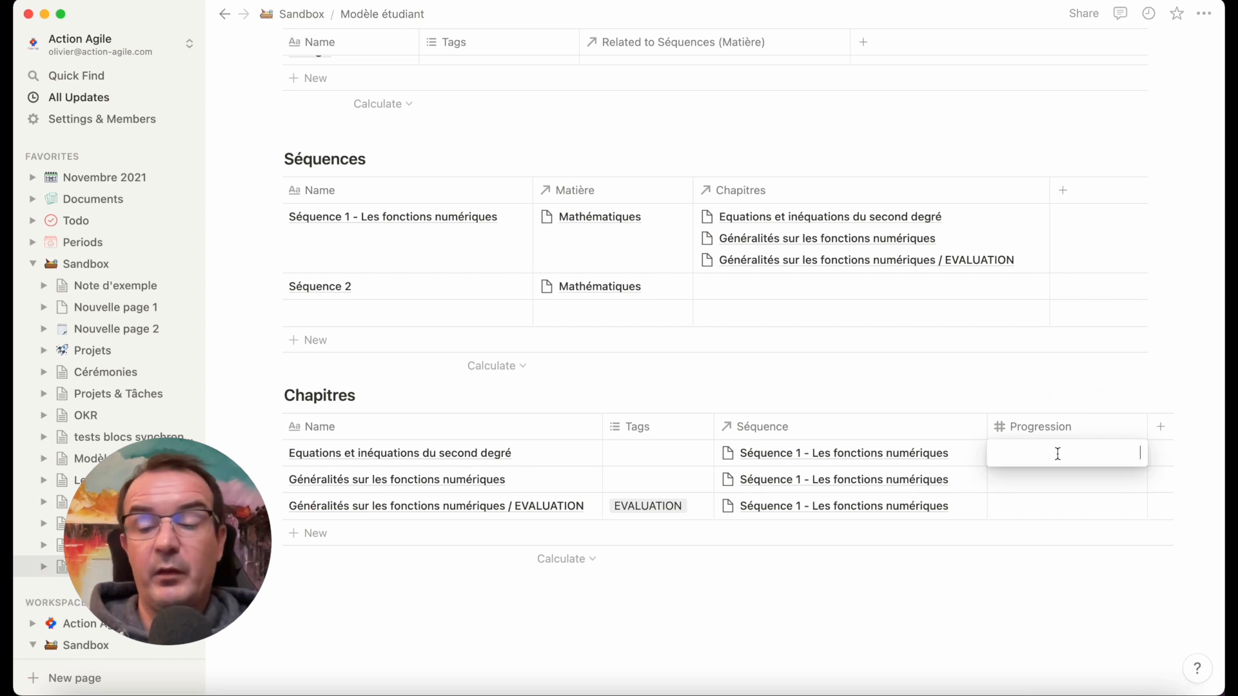
click(1072, 486)
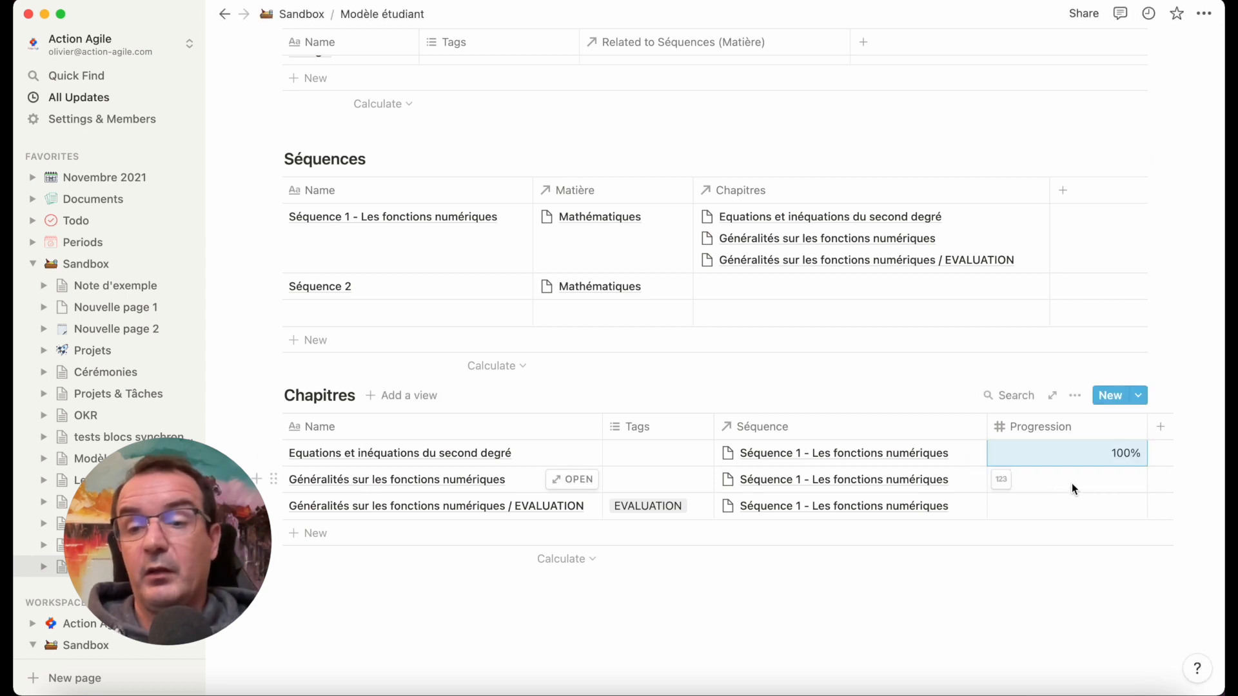
click(1072, 484)
text(100)
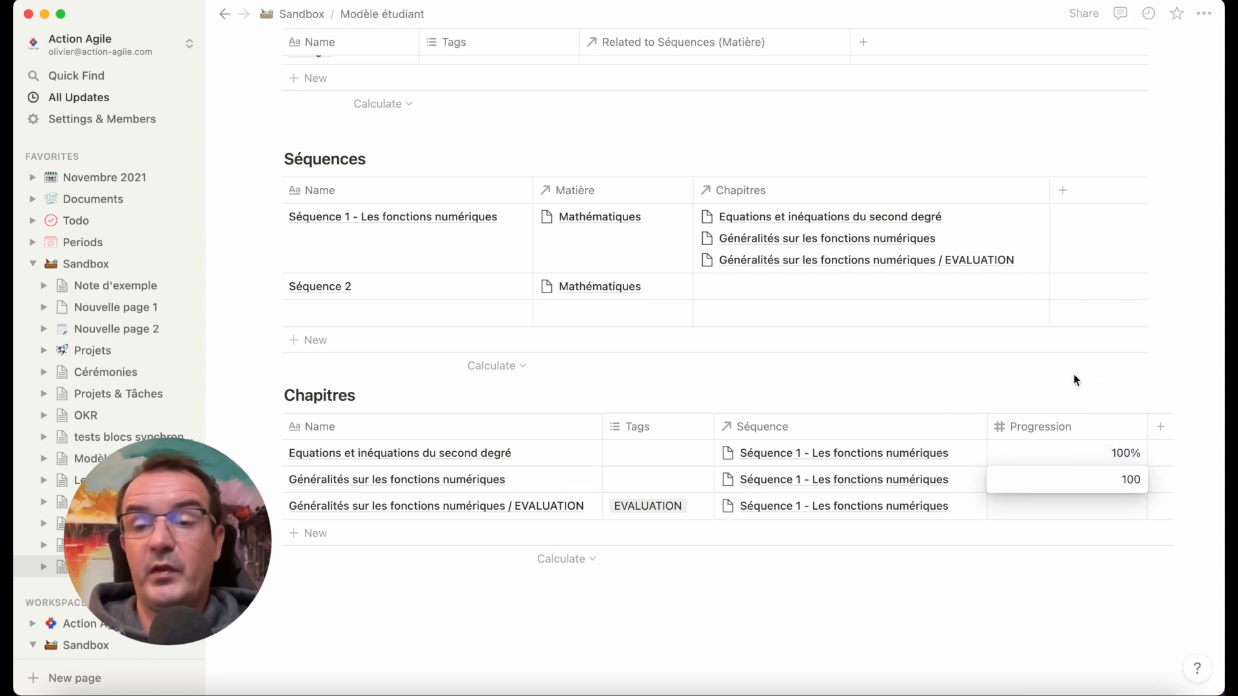
click(1061, 502)
click(1054, 509)
text(100)
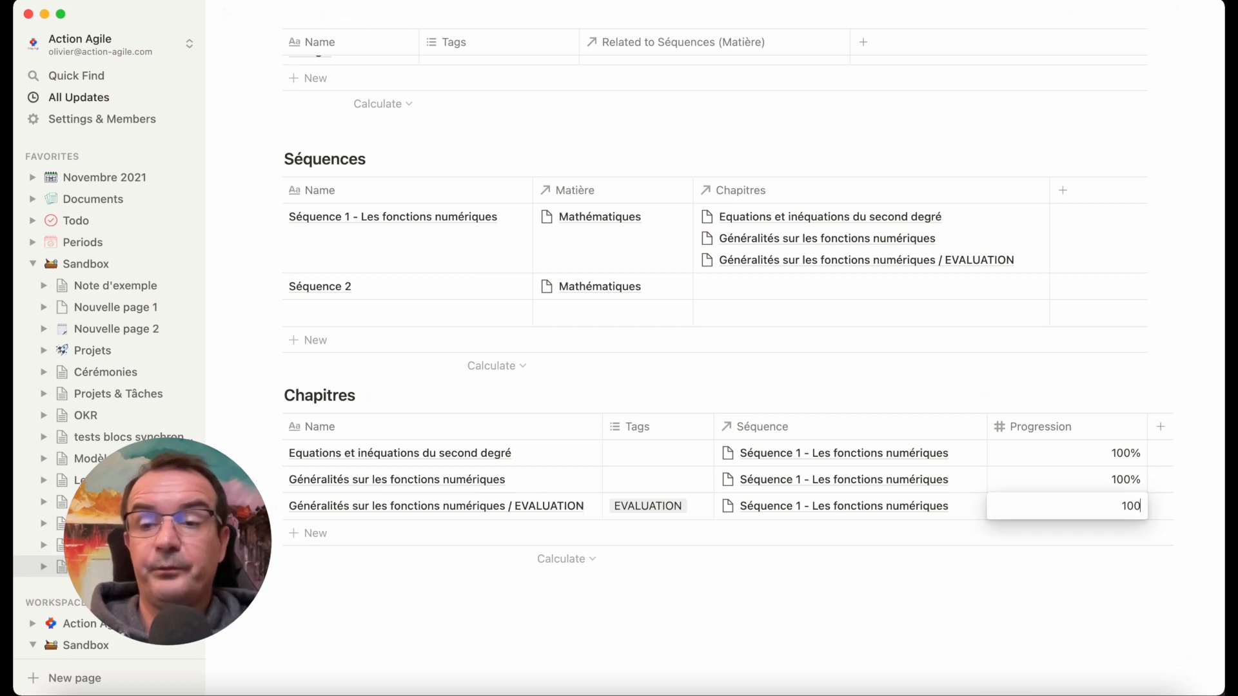
key(Return)
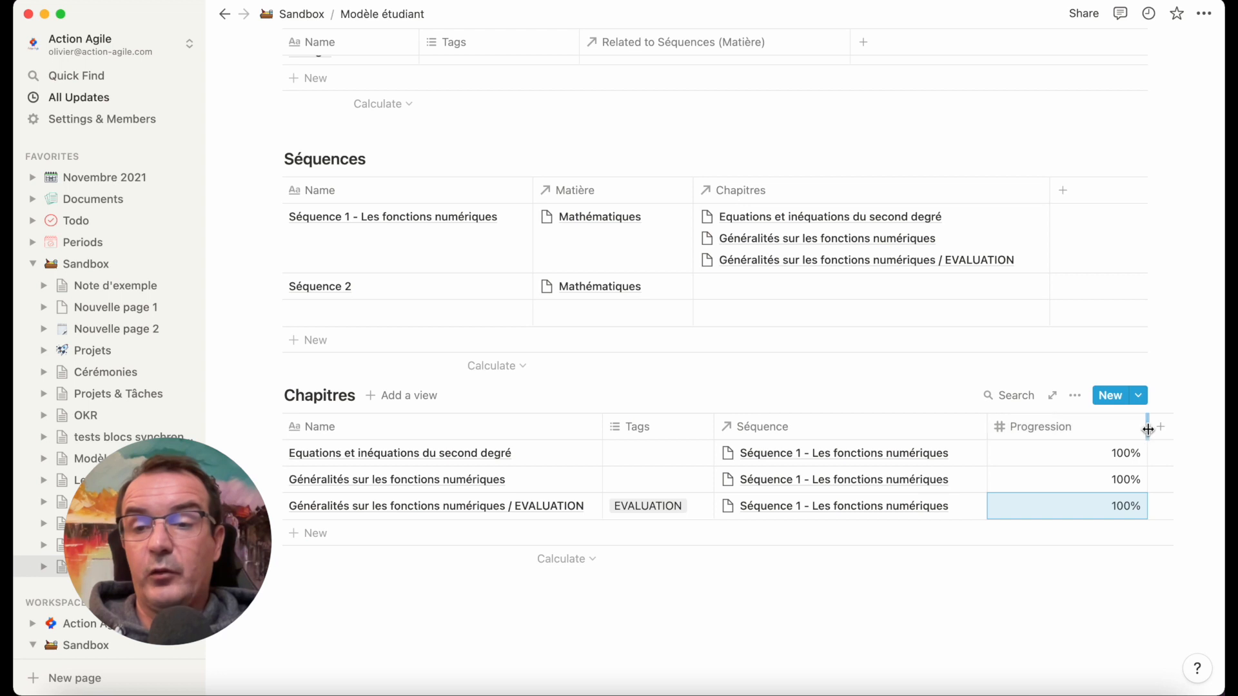
drag(1148, 428, 1080, 423)
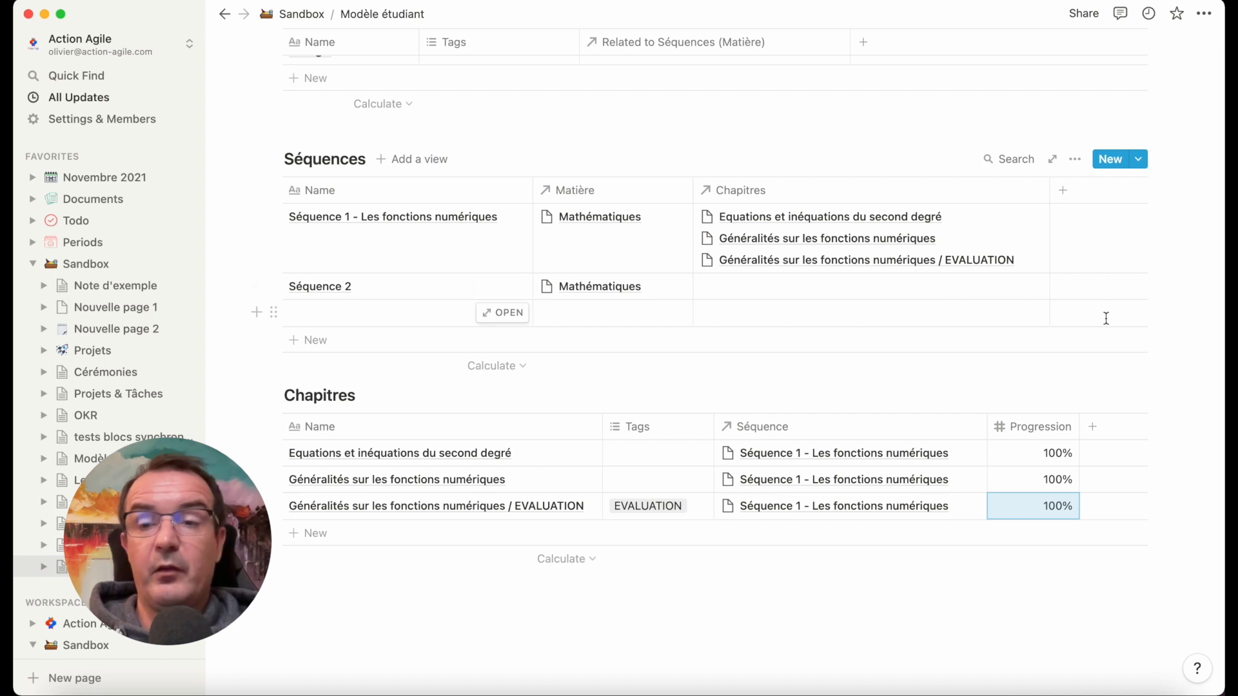
Add a new row named "Séquence 2 / Chapitre 1" to the Chapitres table
click(319, 533)
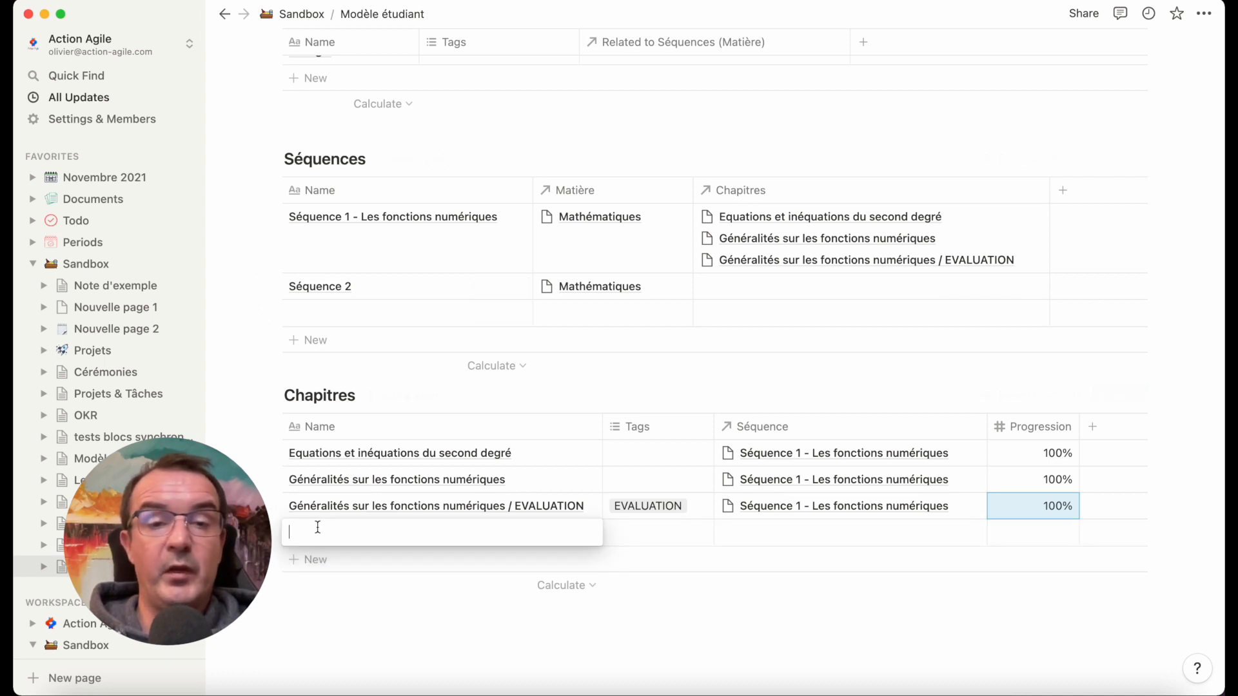
text(Séquence)
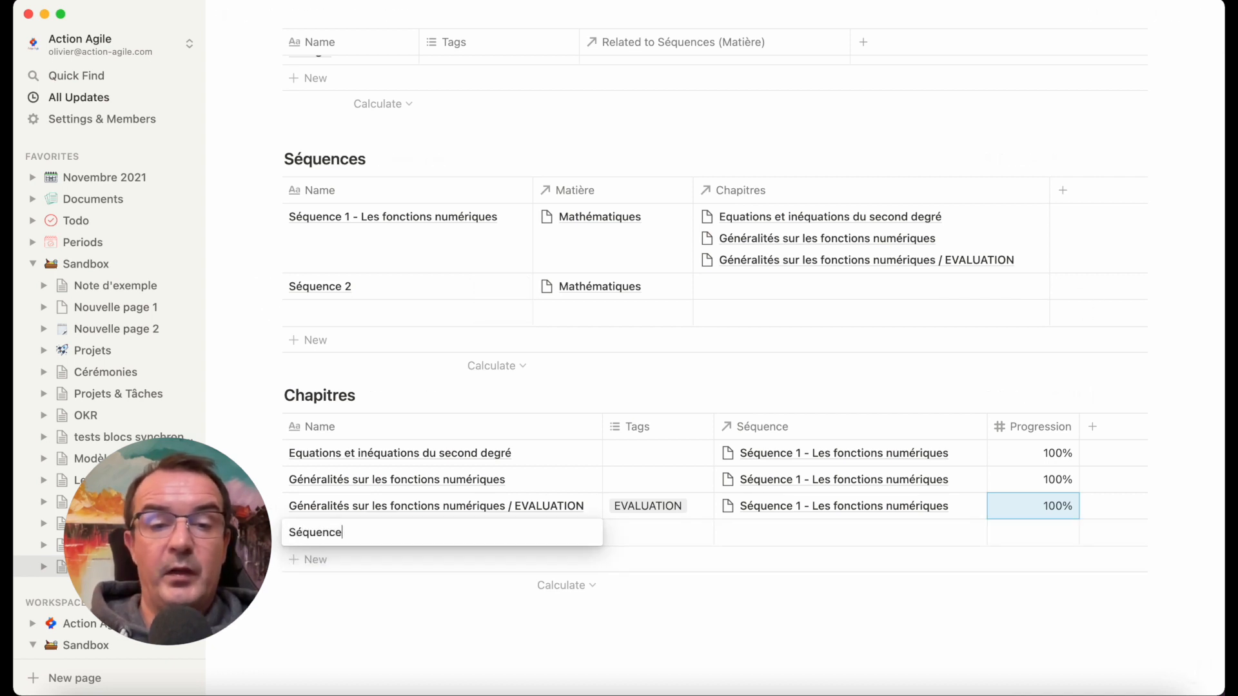
text( 2 / Chapitre )
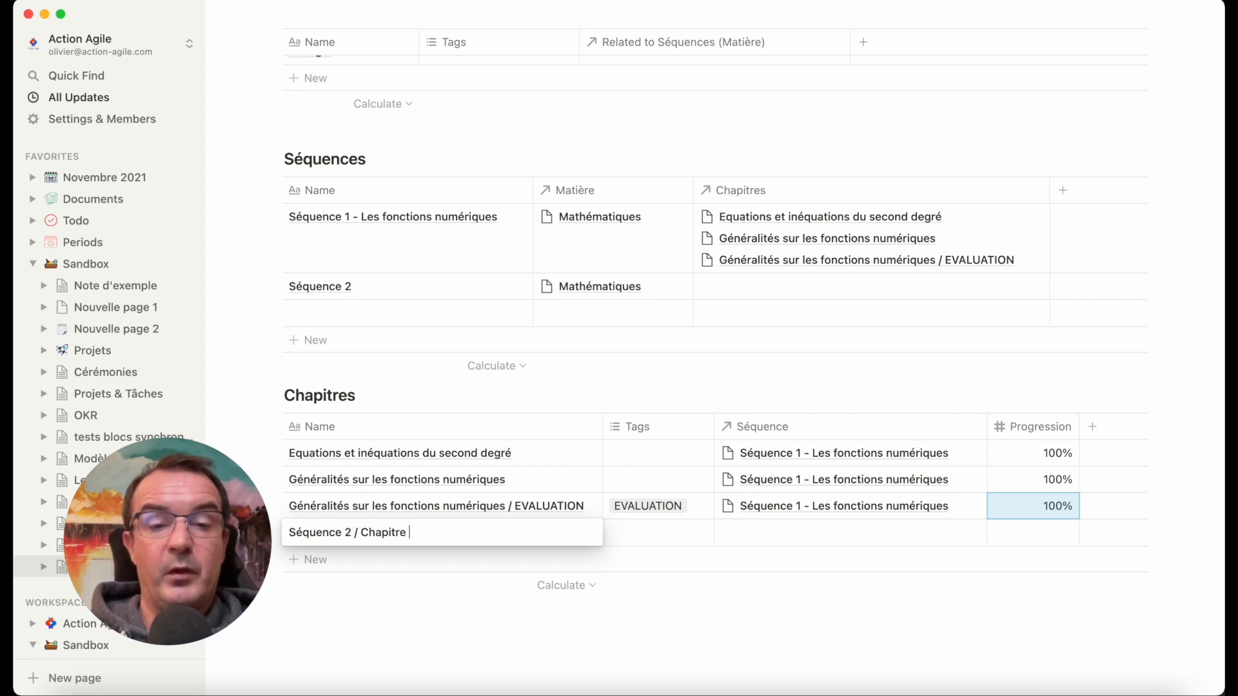
text(1)
key(Return)
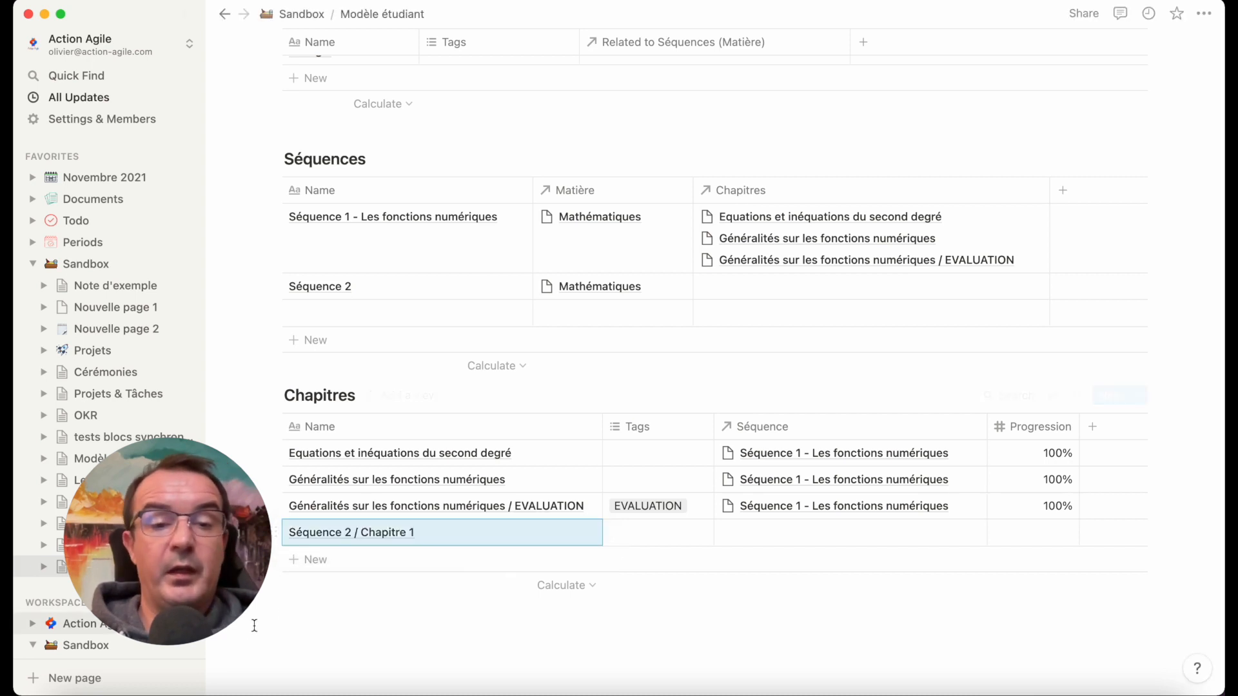
Add another Chapitres row named "Séquence 2 / Chapitre 2"
click(307, 561)
text(Séquence)
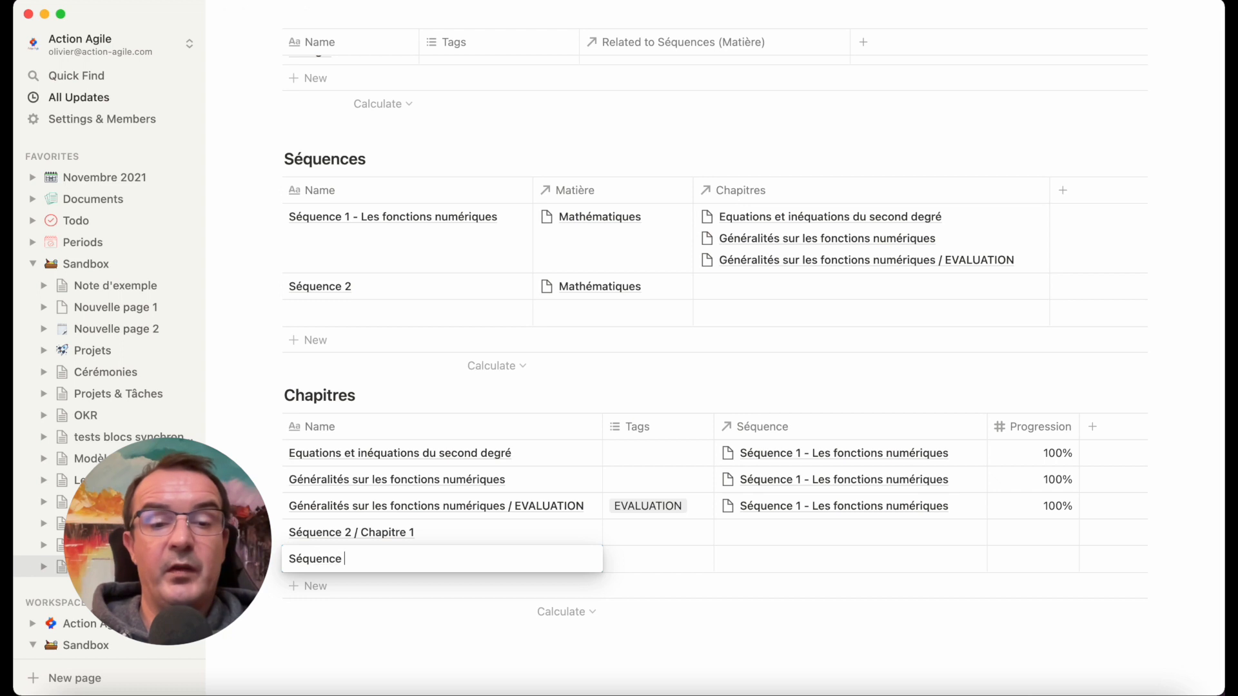
text( 2 / Chapitre 2)
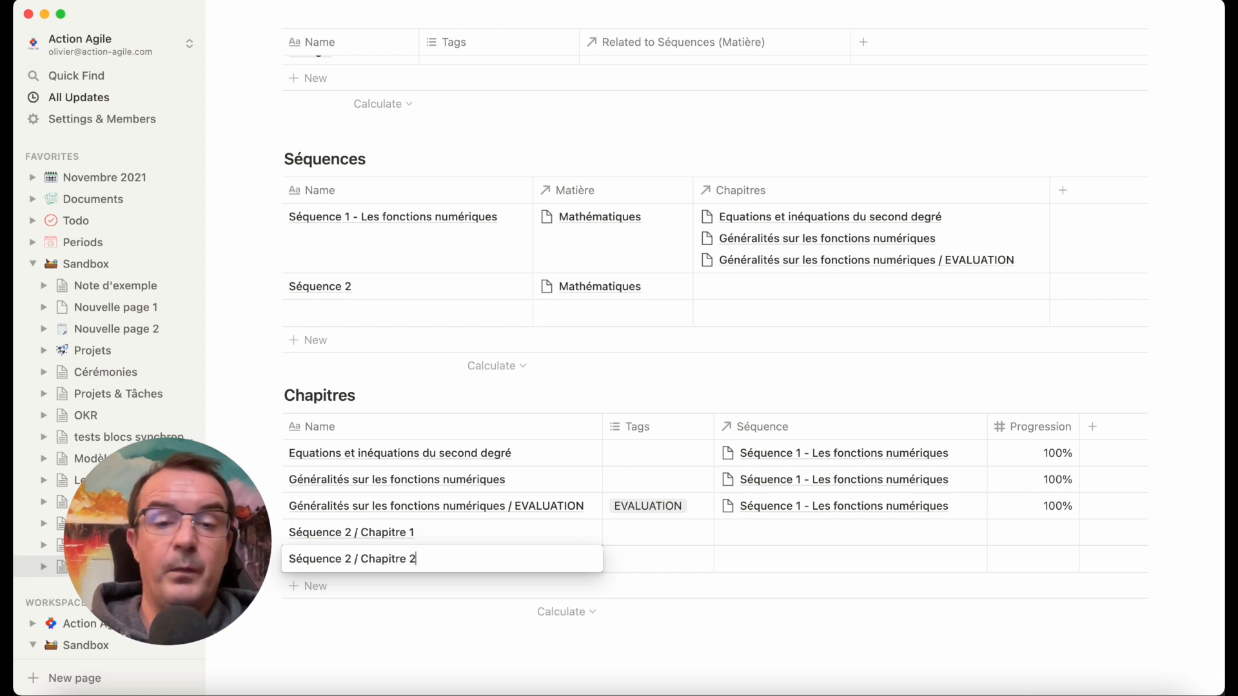
Link both new chapters, Séquence 2 / Chapitre 1 and Séquence 2 / Chapitre 2, to Séquence 2 through their Séquence property
key(Return)
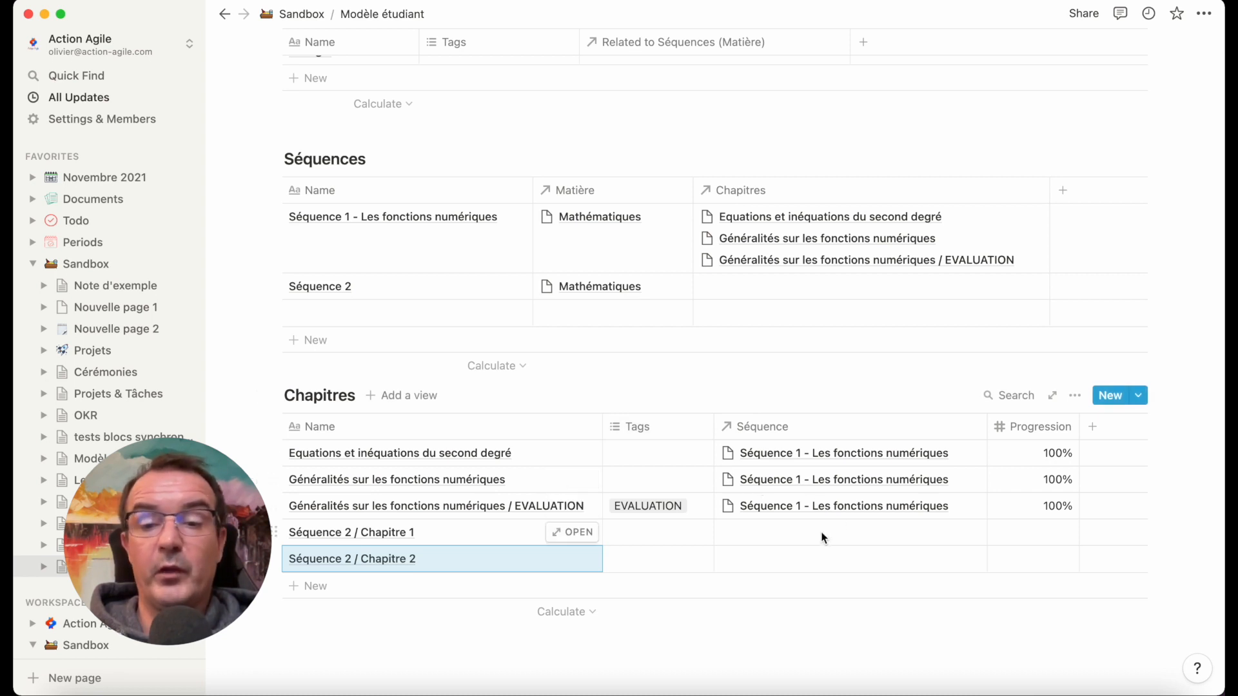
drag(820, 536, 821, 558)
right_click(818, 555)
mouse_move(888, 546)
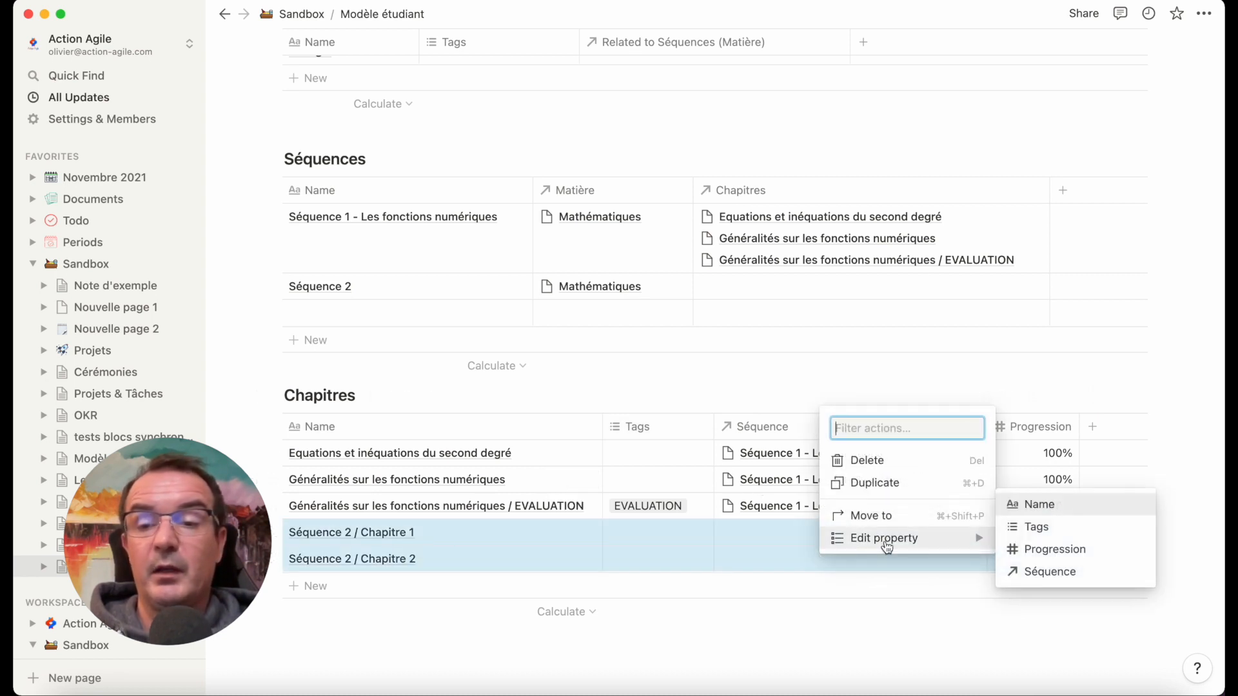
click(1053, 569)
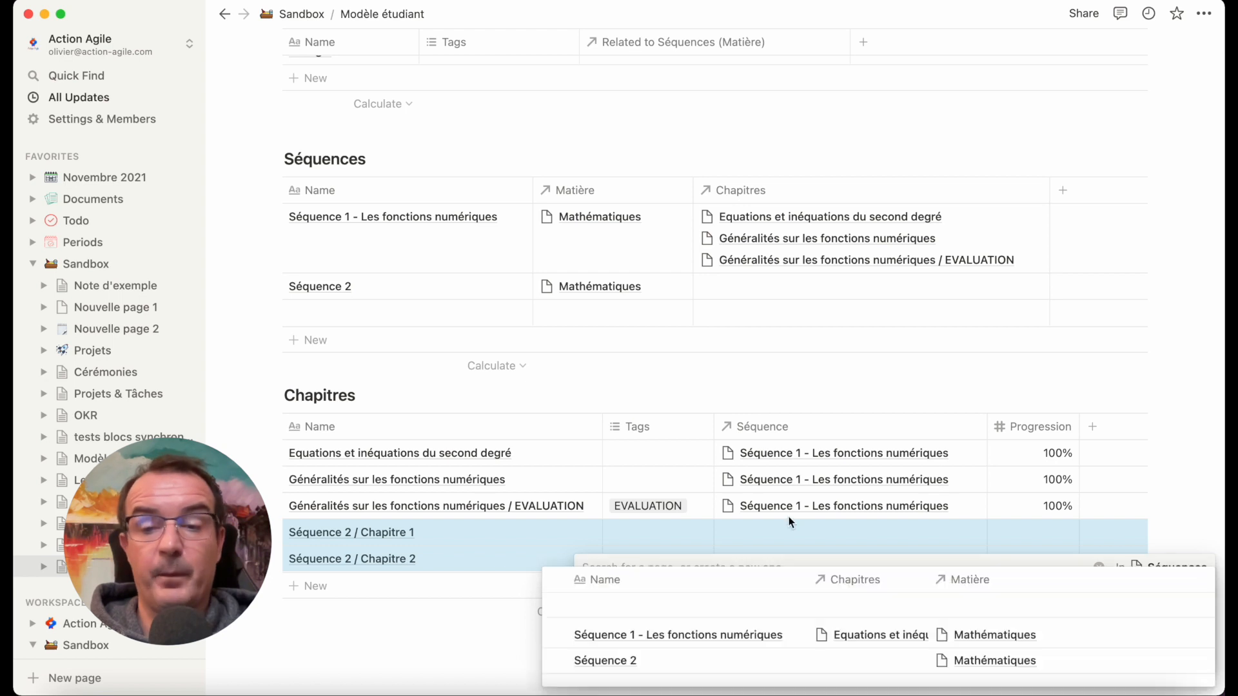
click(643, 666)
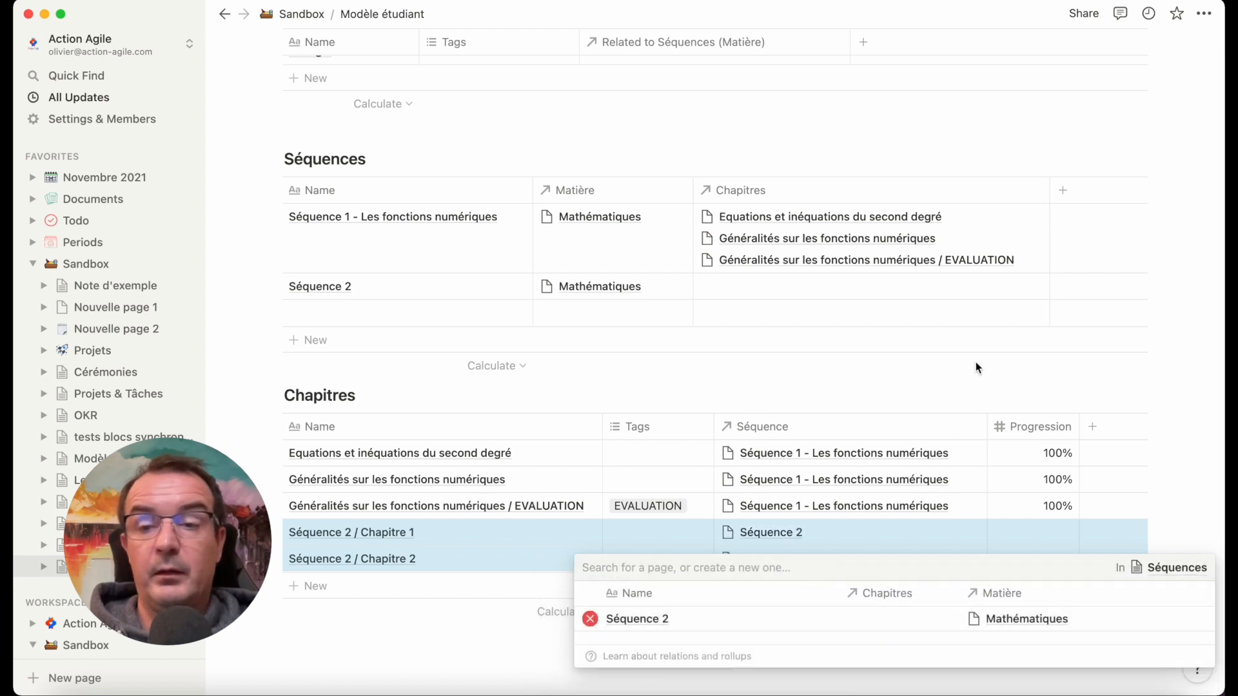
key(Escape)
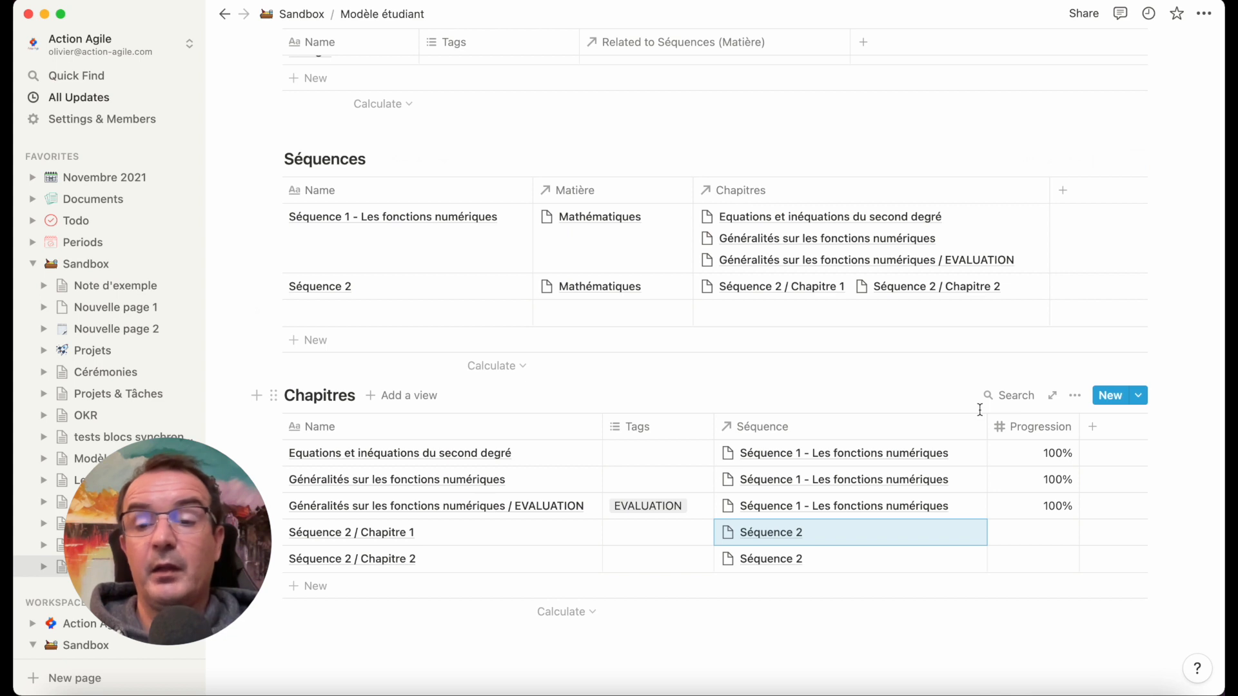
Set Progression to 90% for Séquence 2 / Chapitre 1 and 30% for Séquence 2 / Chapitre 2
click(1045, 532)
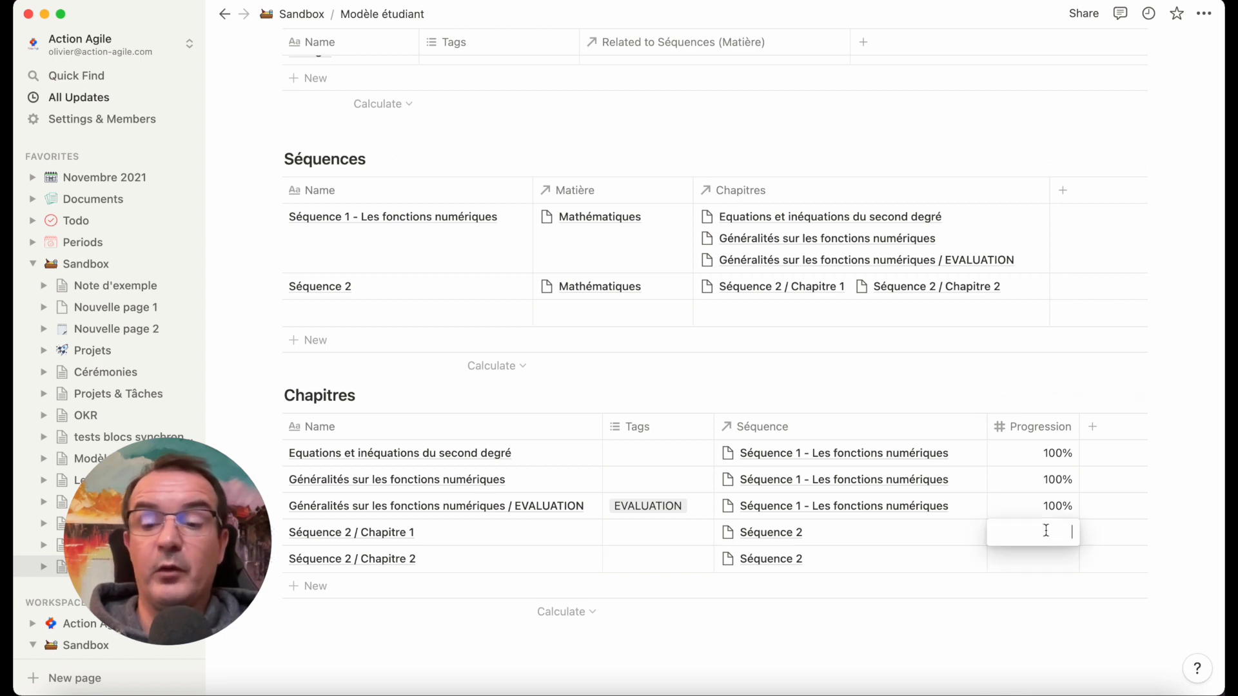
text(90)
key(Return)
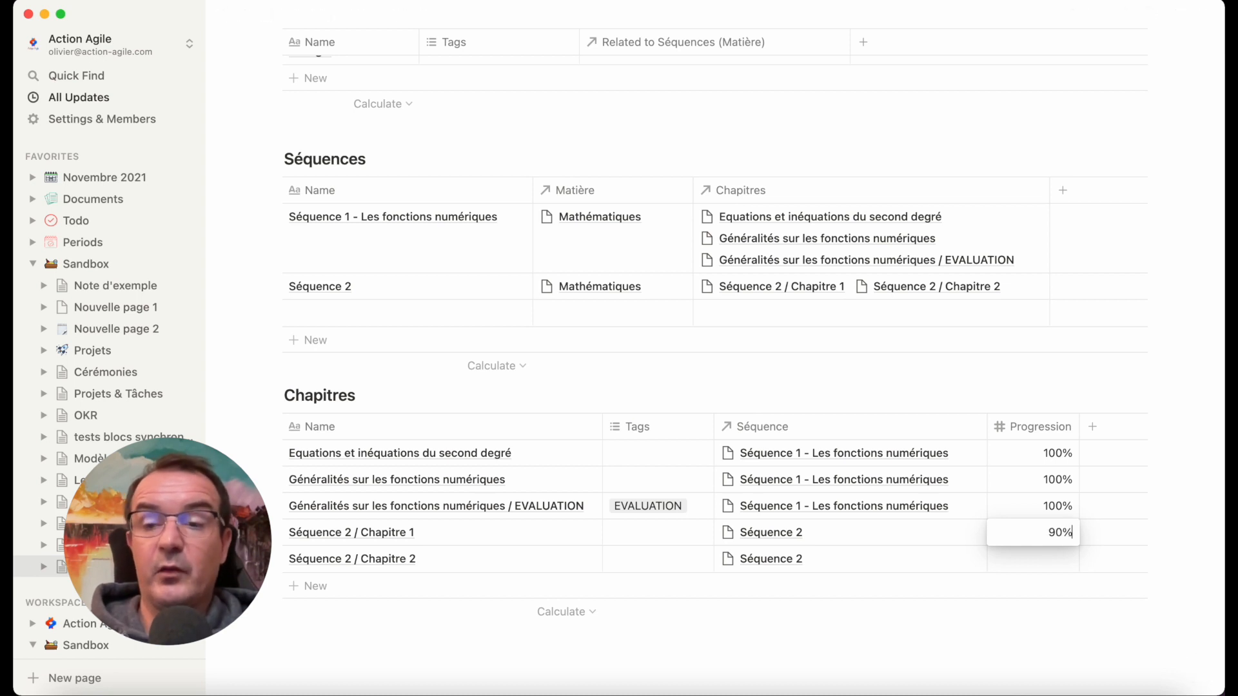
click(1046, 561)
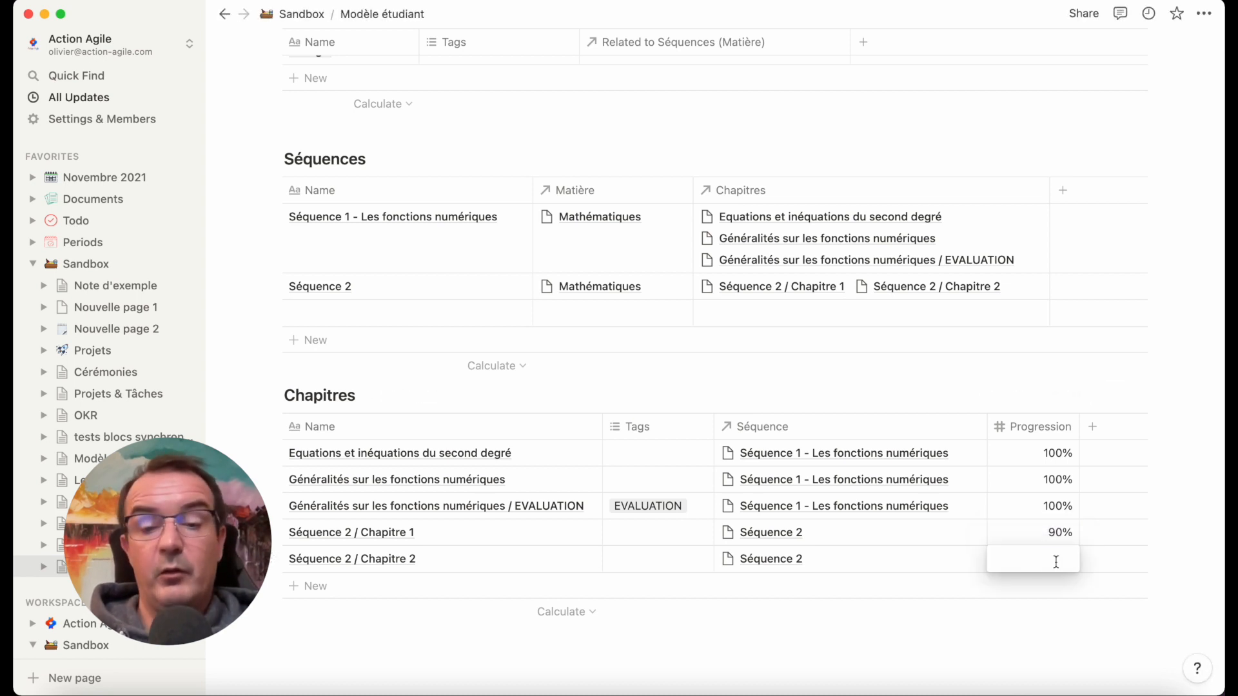
text(30%)
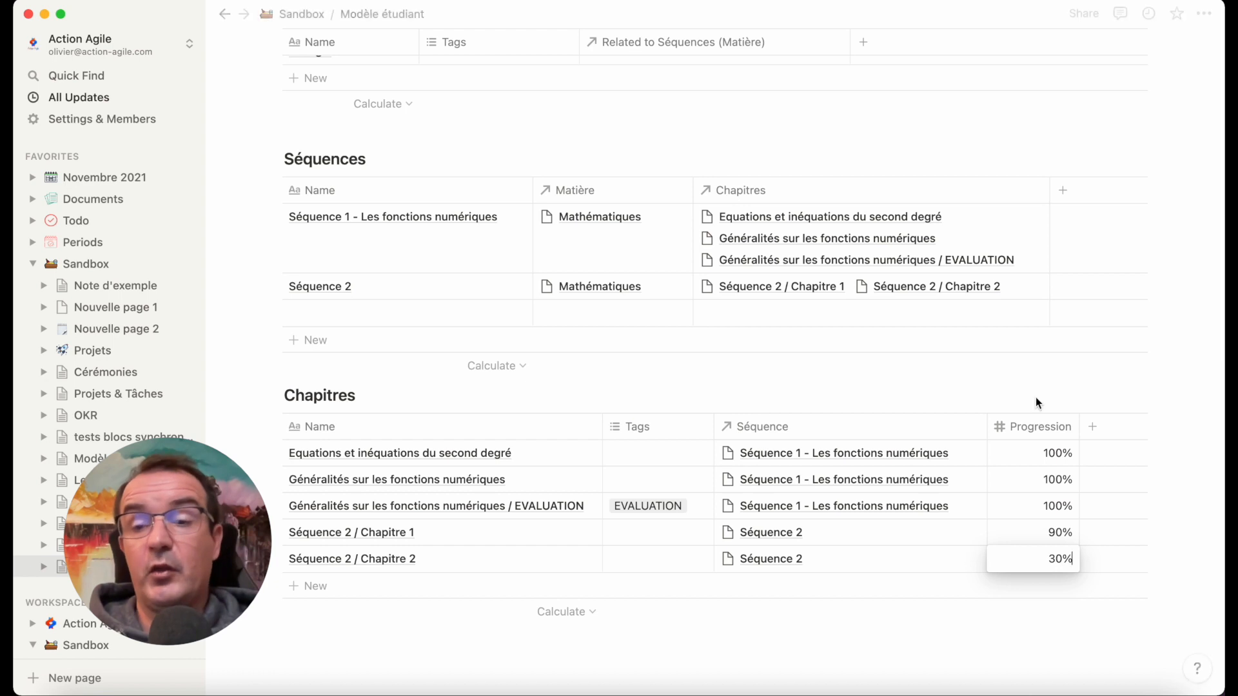
key(Return)
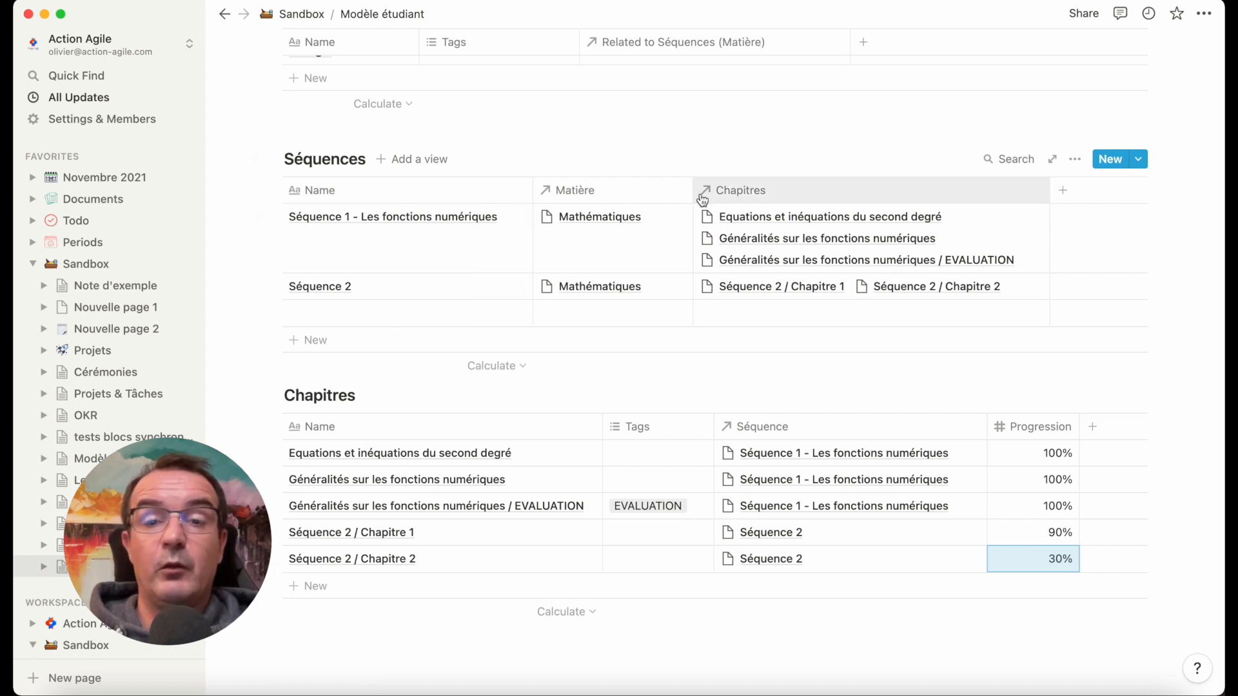
Narrow the Matière and Name columns of the Séquences table and add a Rollup column named "Progress. Chapitres"
drag(692, 193, 664, 192)
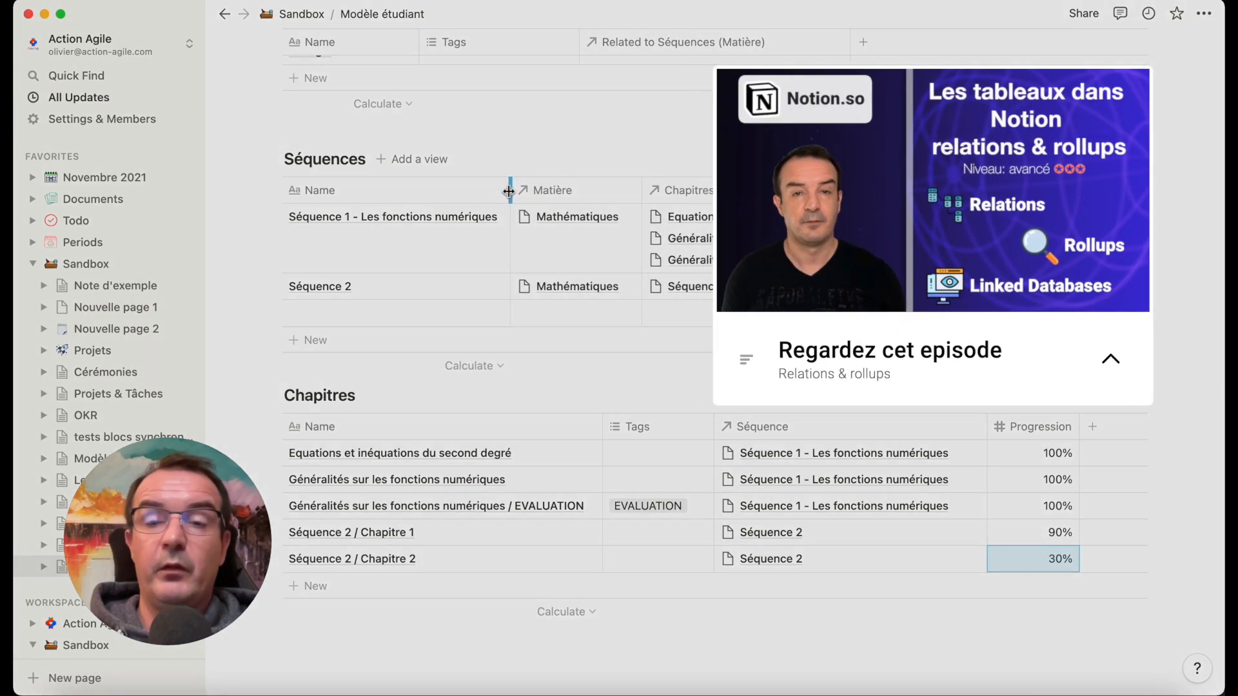
drag(532, 193, 510, 193)
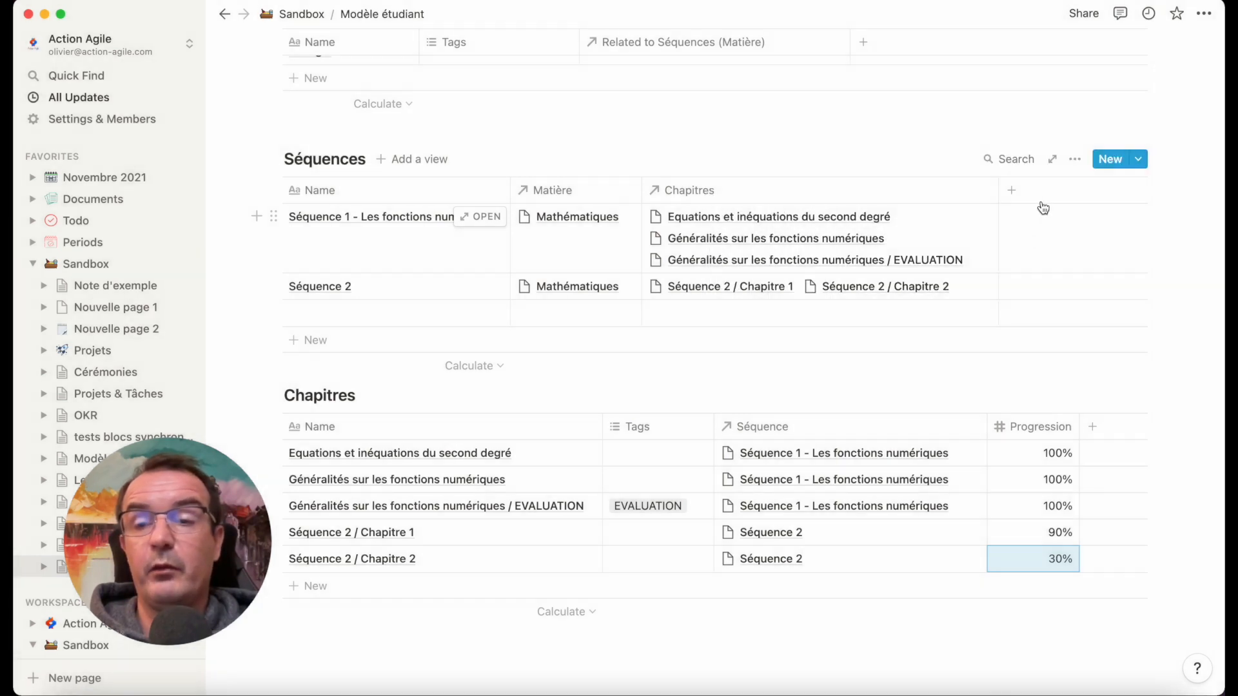
click(1012, 193)
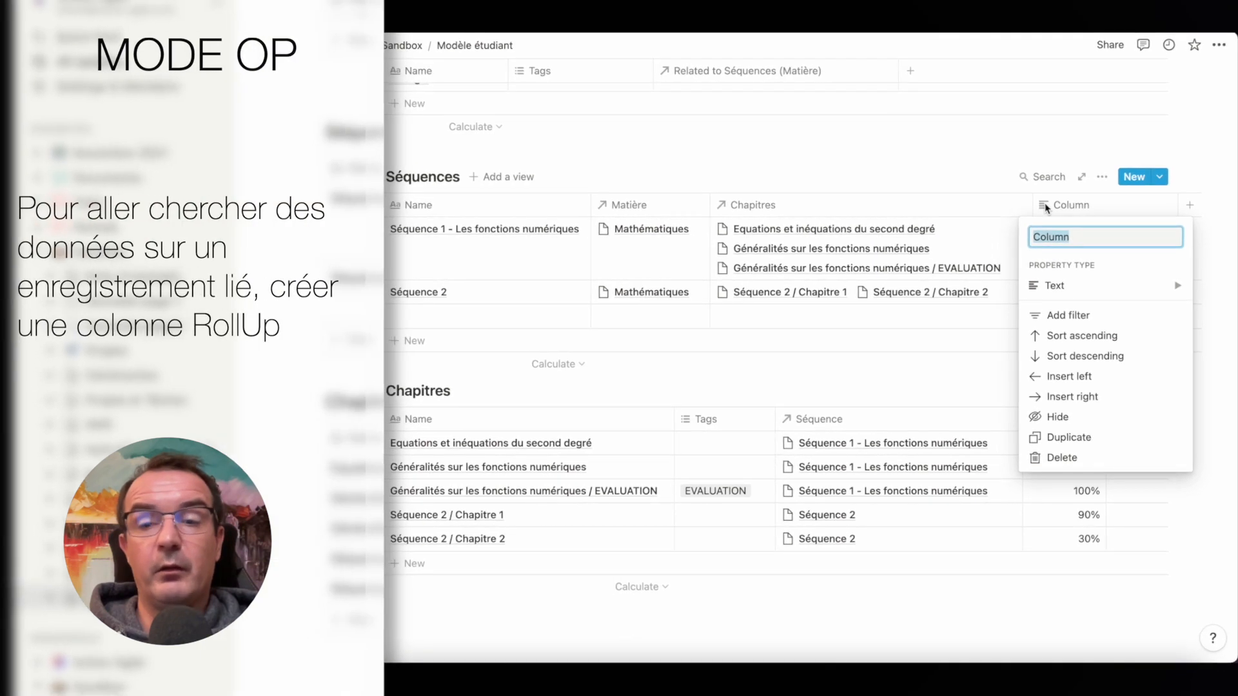
text(Progress. Chapitres)
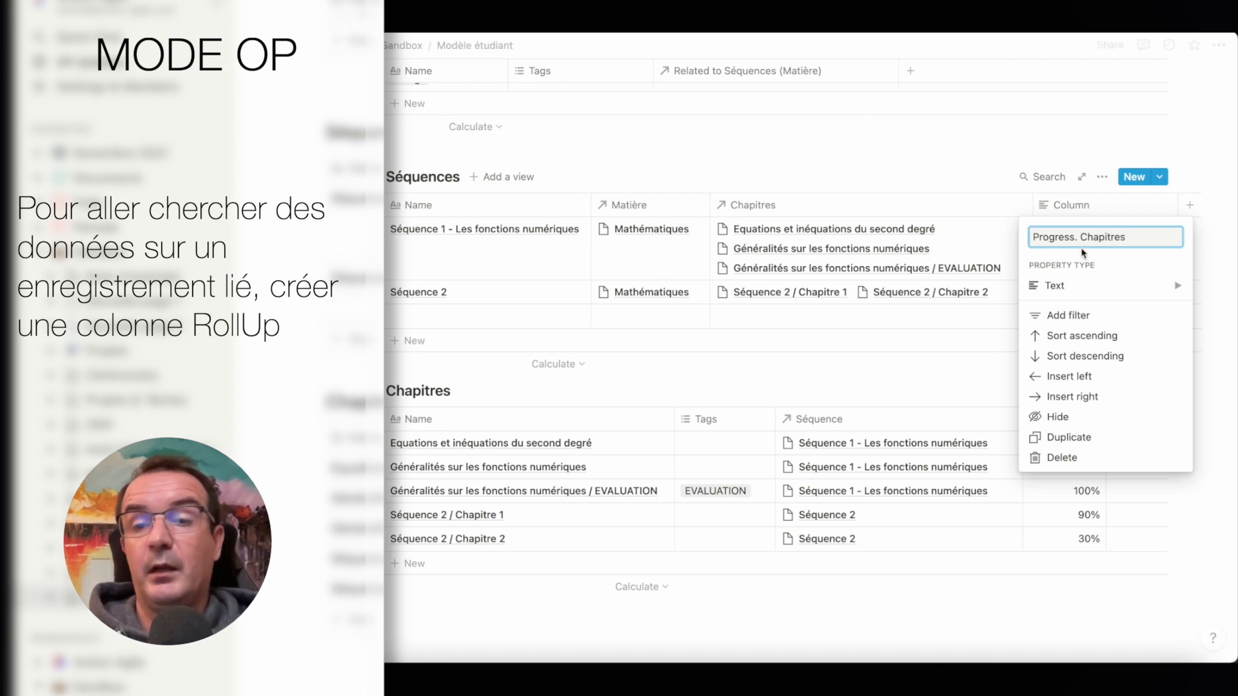
click(1081, 295)
scroll(920, 415, down, 1)
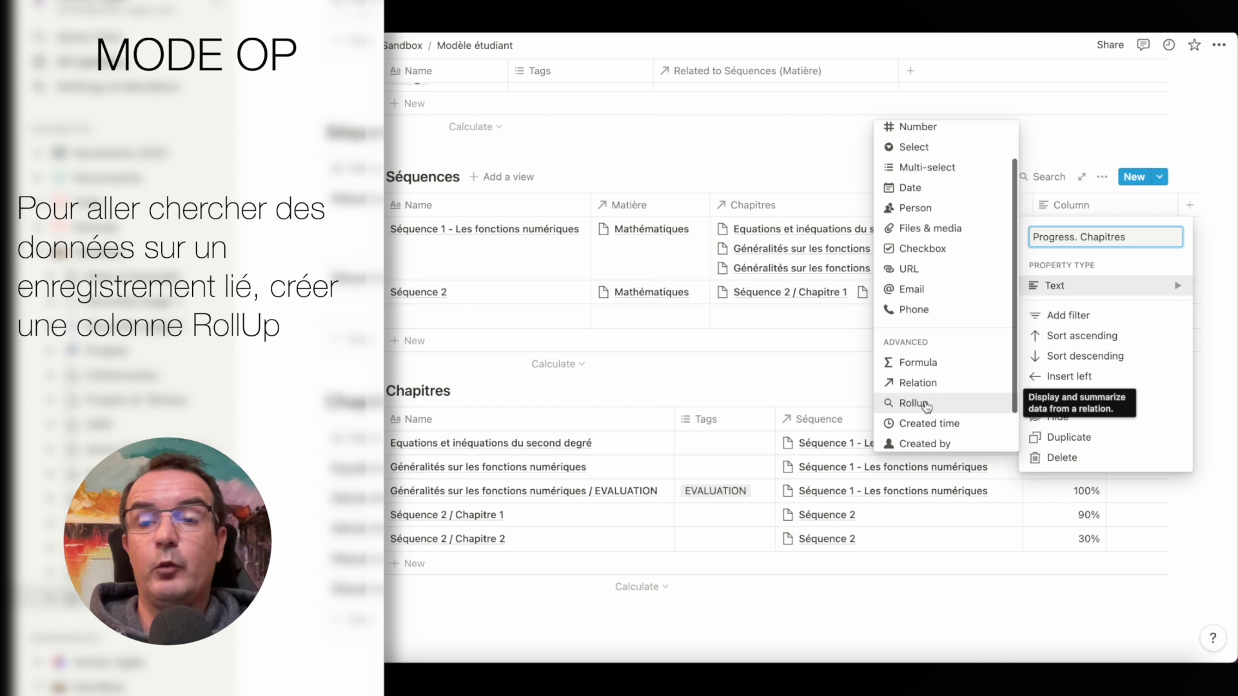
click(909, 404)
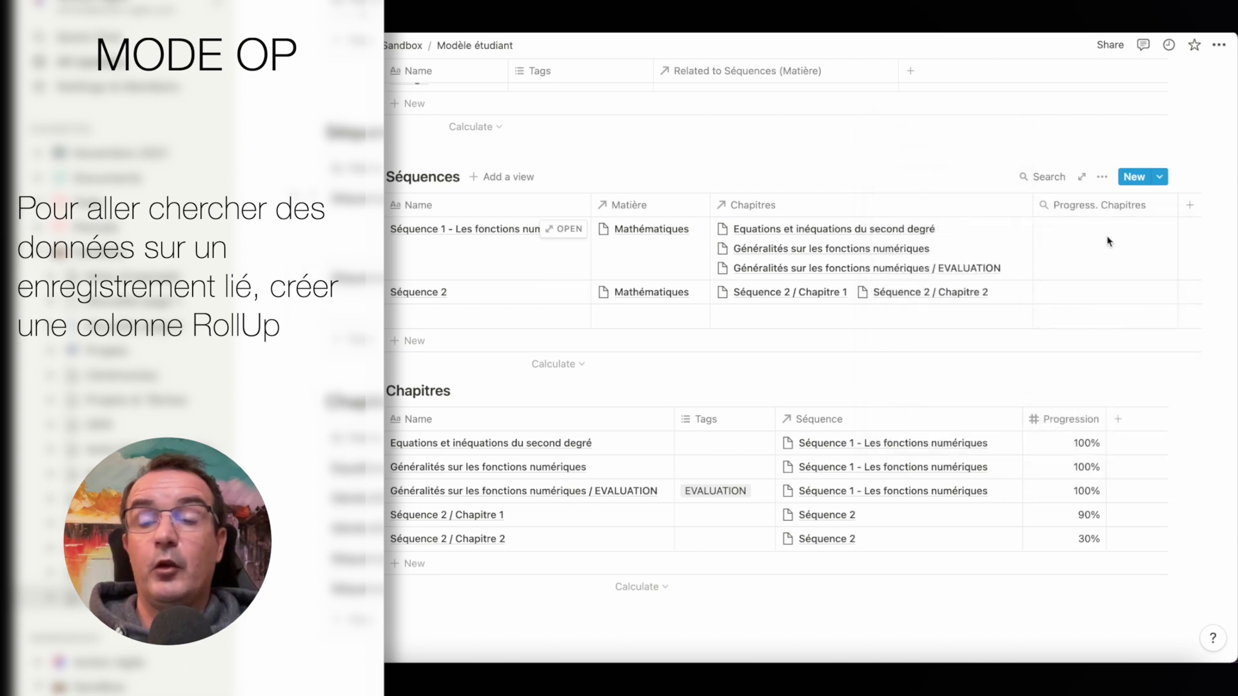
Configure the Progress. Chapitres rollup to show the Average of Progression through the Chapitres relation, and narrow its column
click(1106, 258)
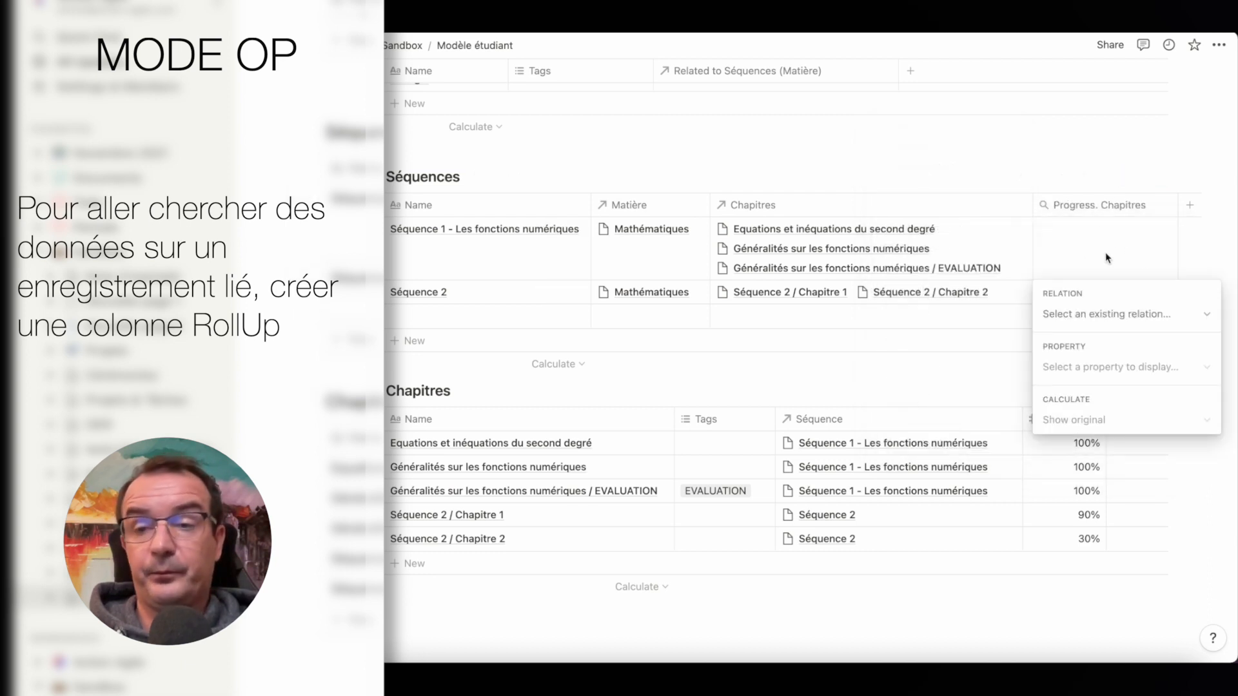
click(1171, 314)
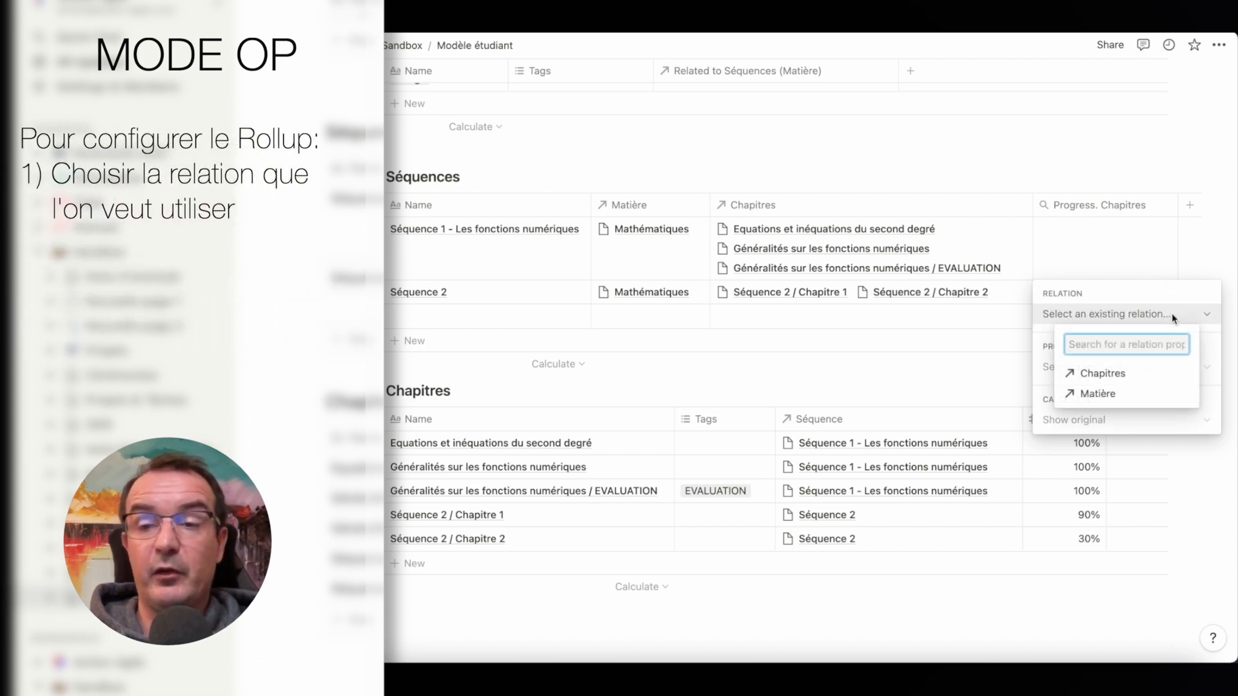
click(1107, 377)
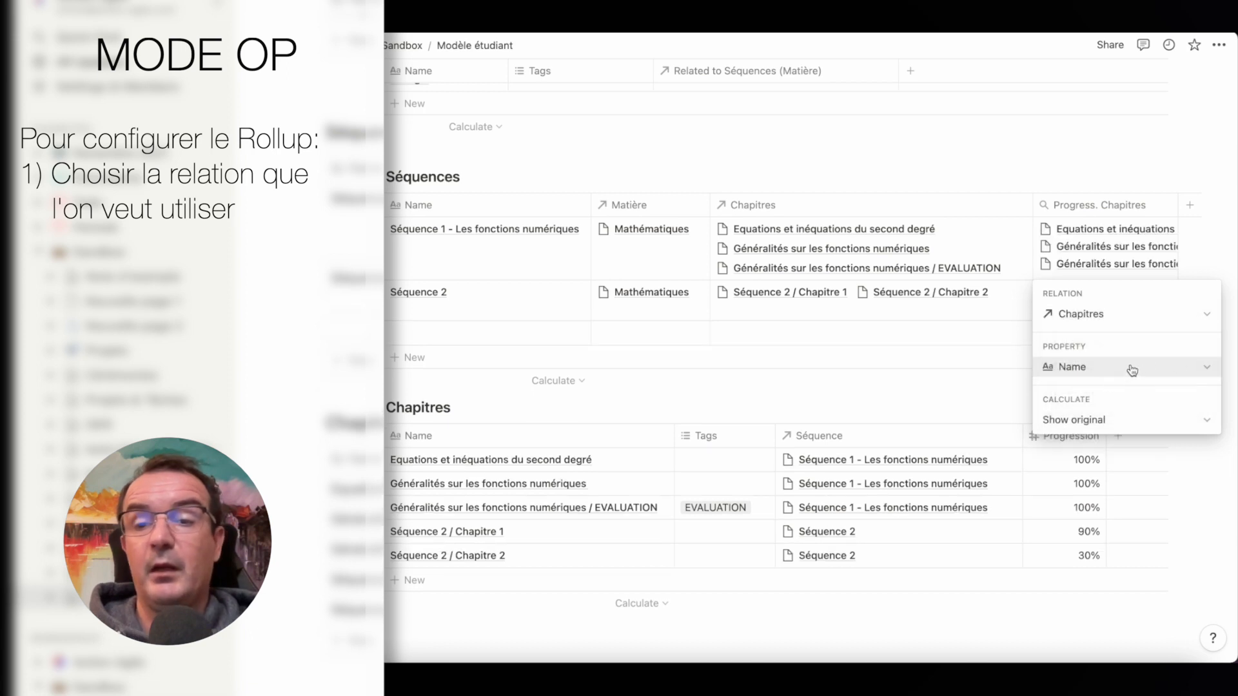
click(1130, 366)
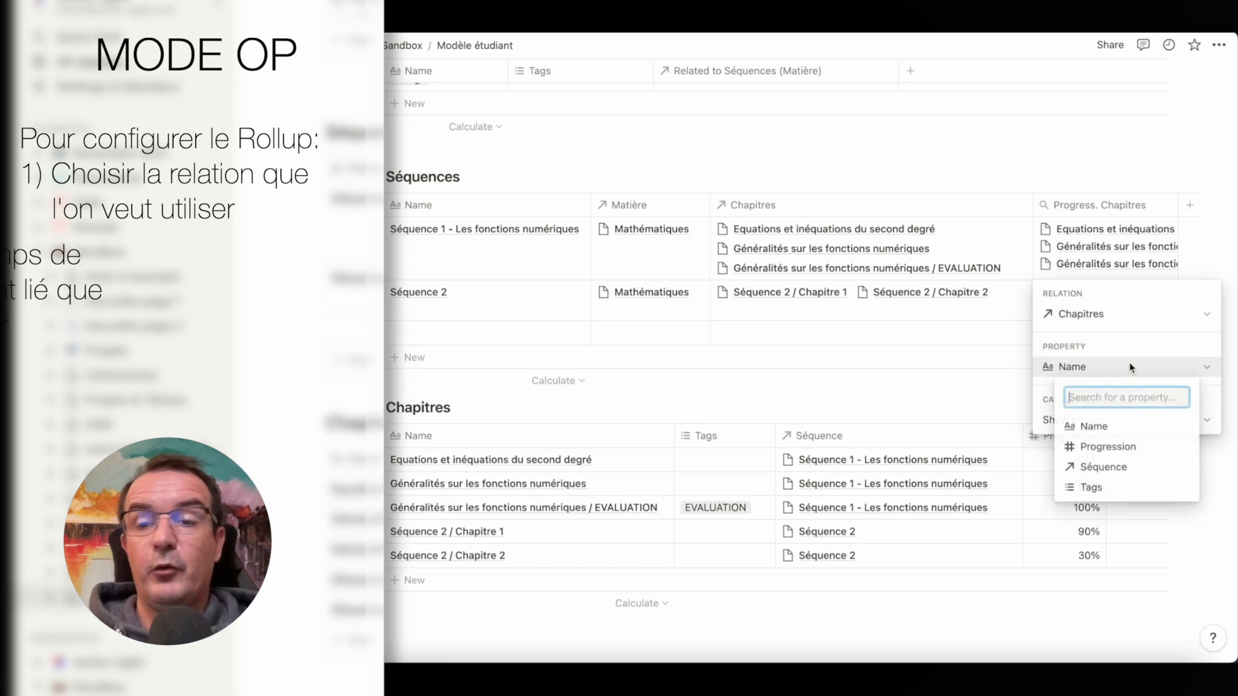
click(1108, 447)
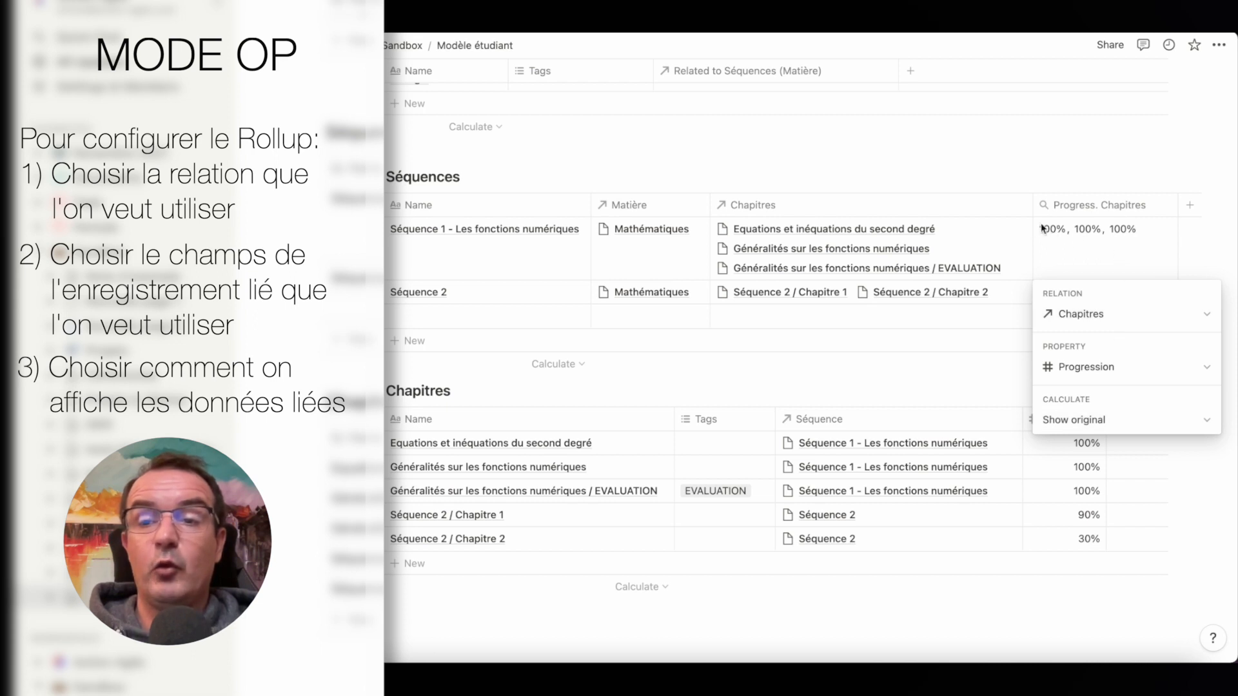
click(1205, 420)
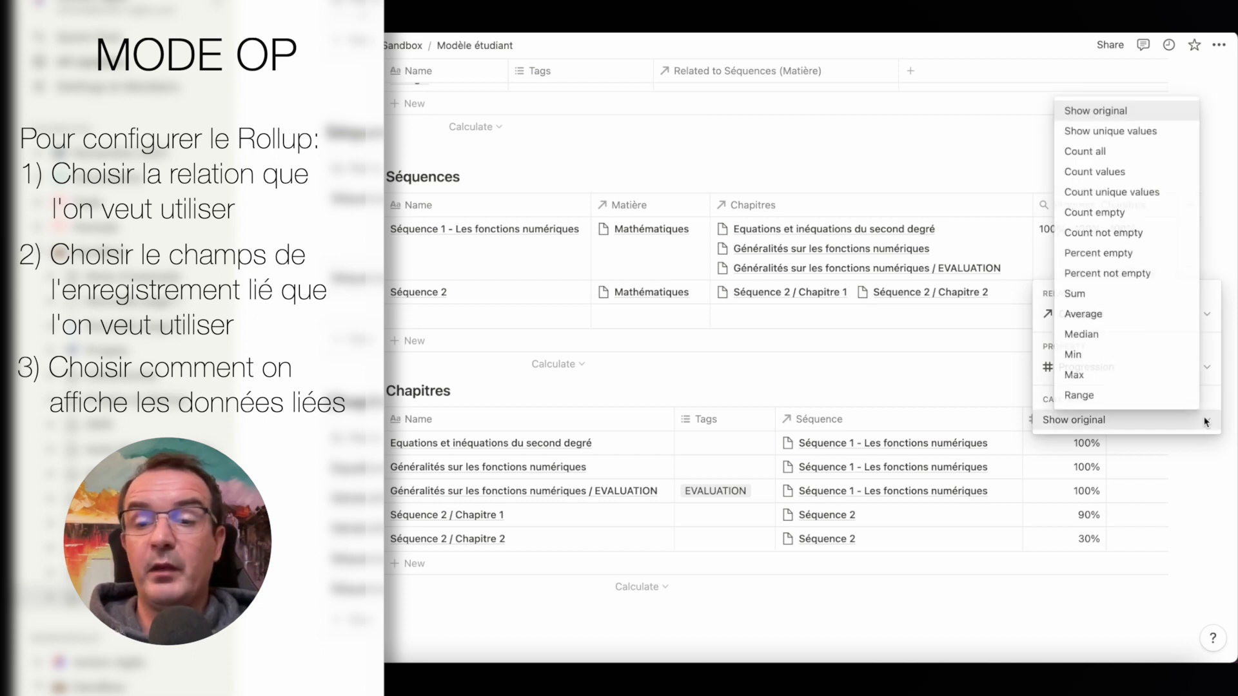
click(1104, 316)
key(Escape)
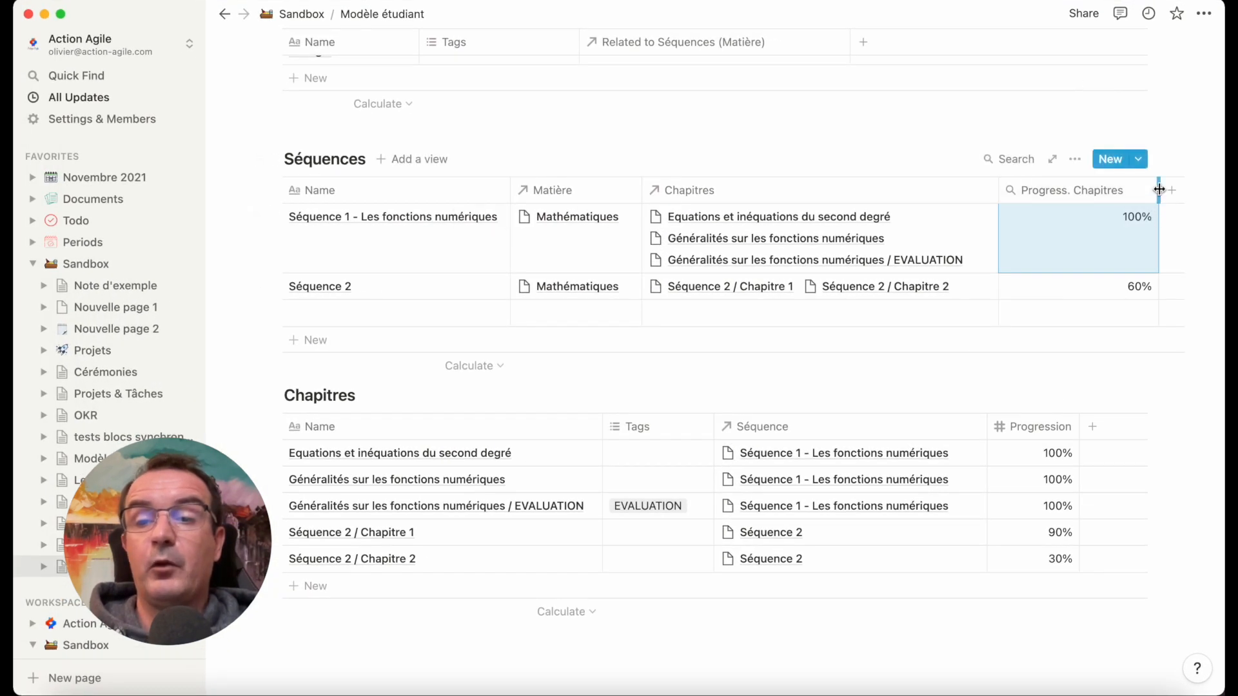
drag(1159, 189, 1077, 190)
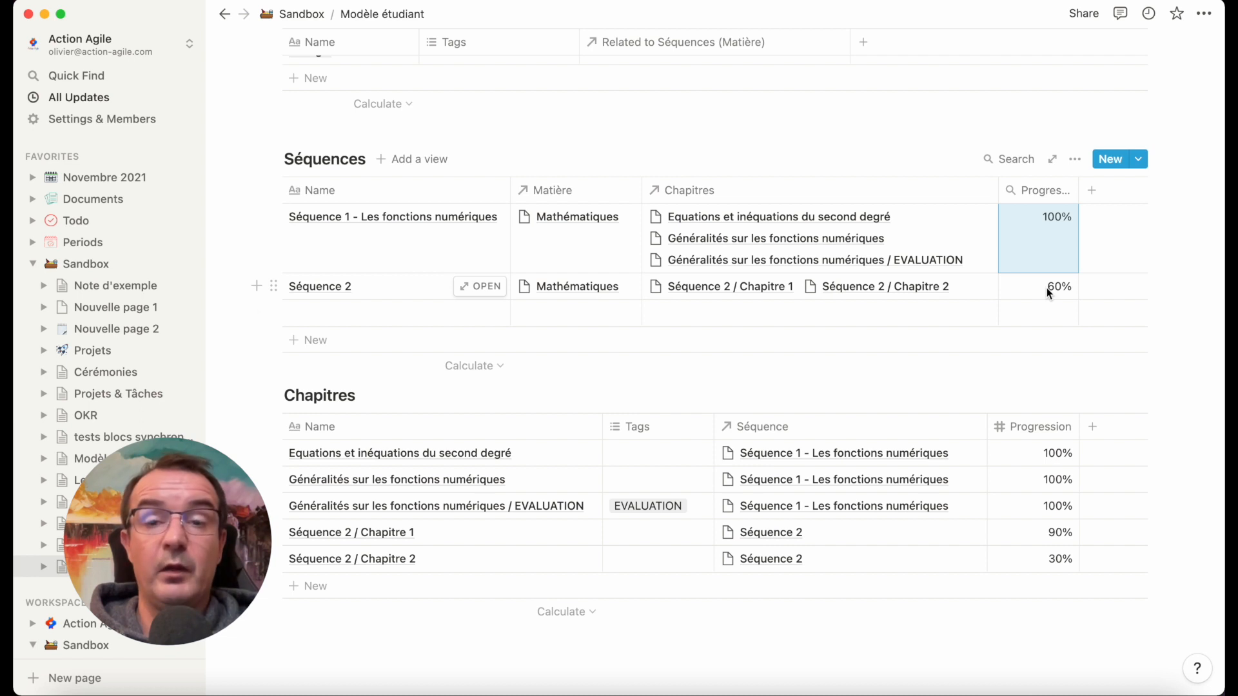
Delete the Tags column from the Matières table
scroll(1046, 288, up, 7)
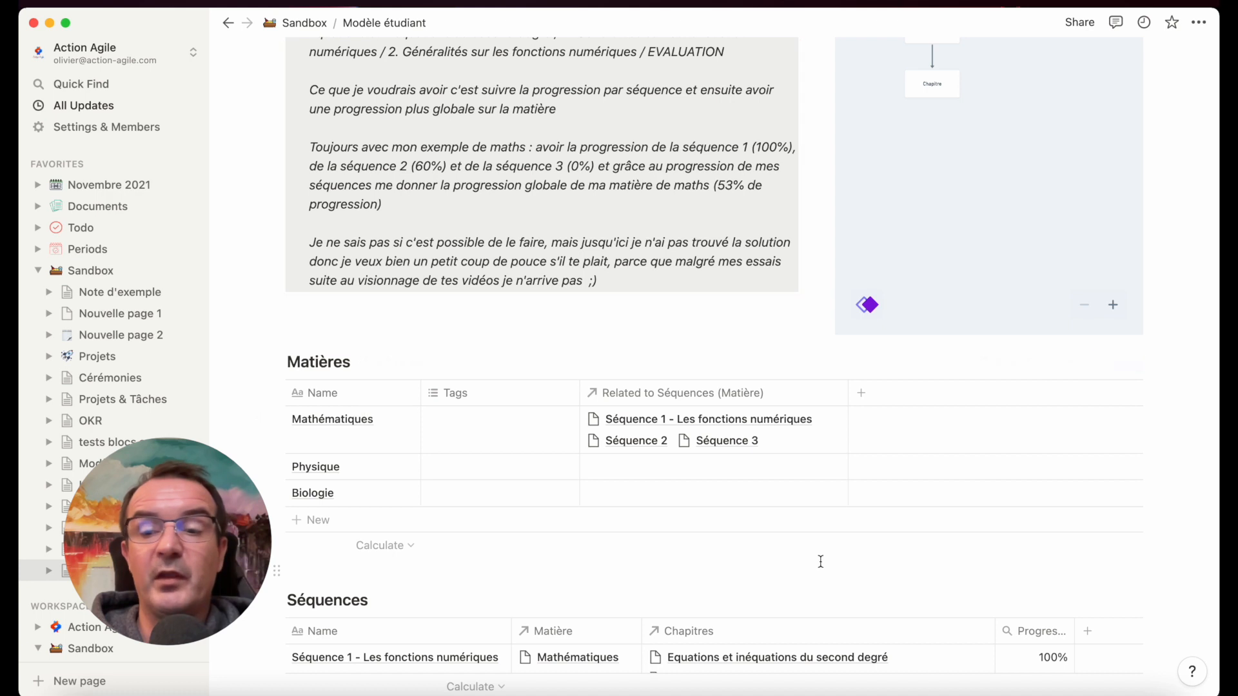
scroll(819, 561, down, 3)
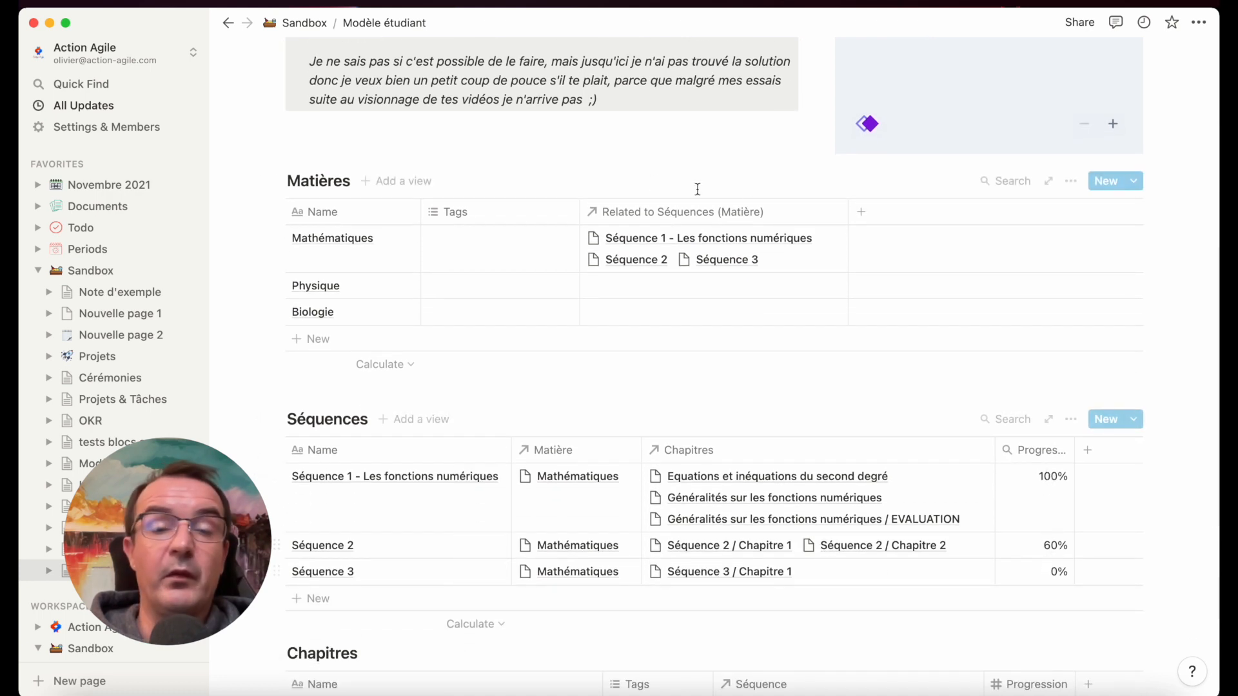
click(551, 218)
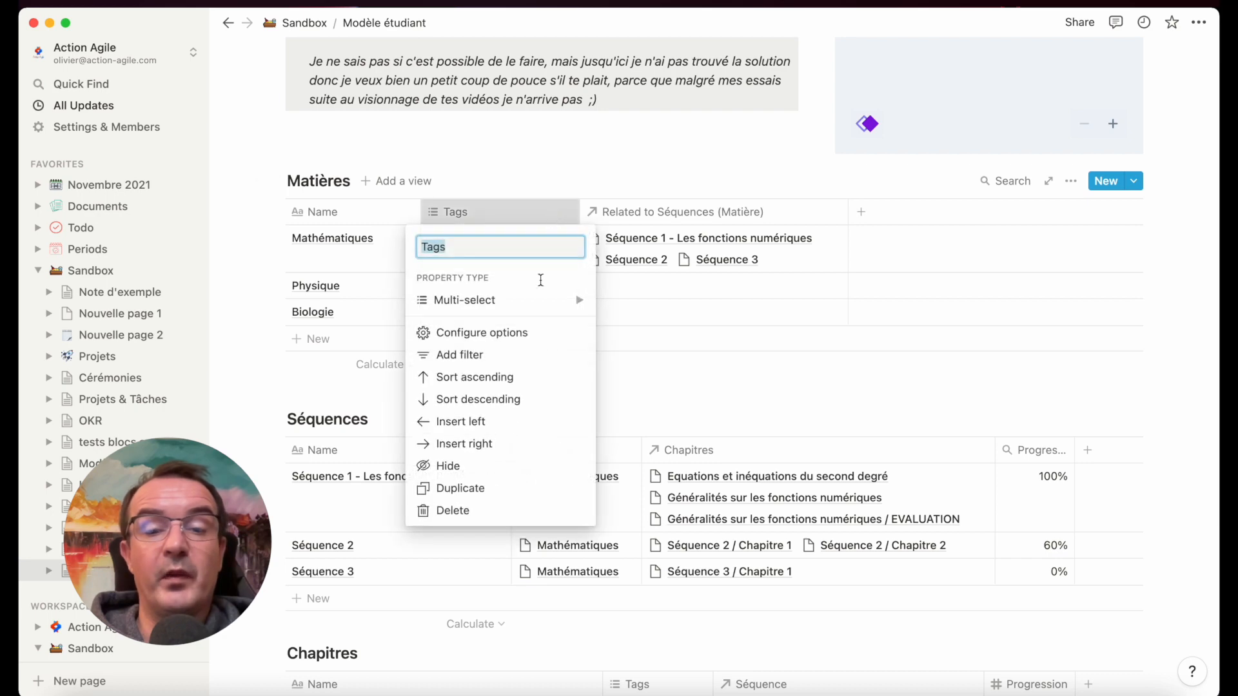
click(478, 514)
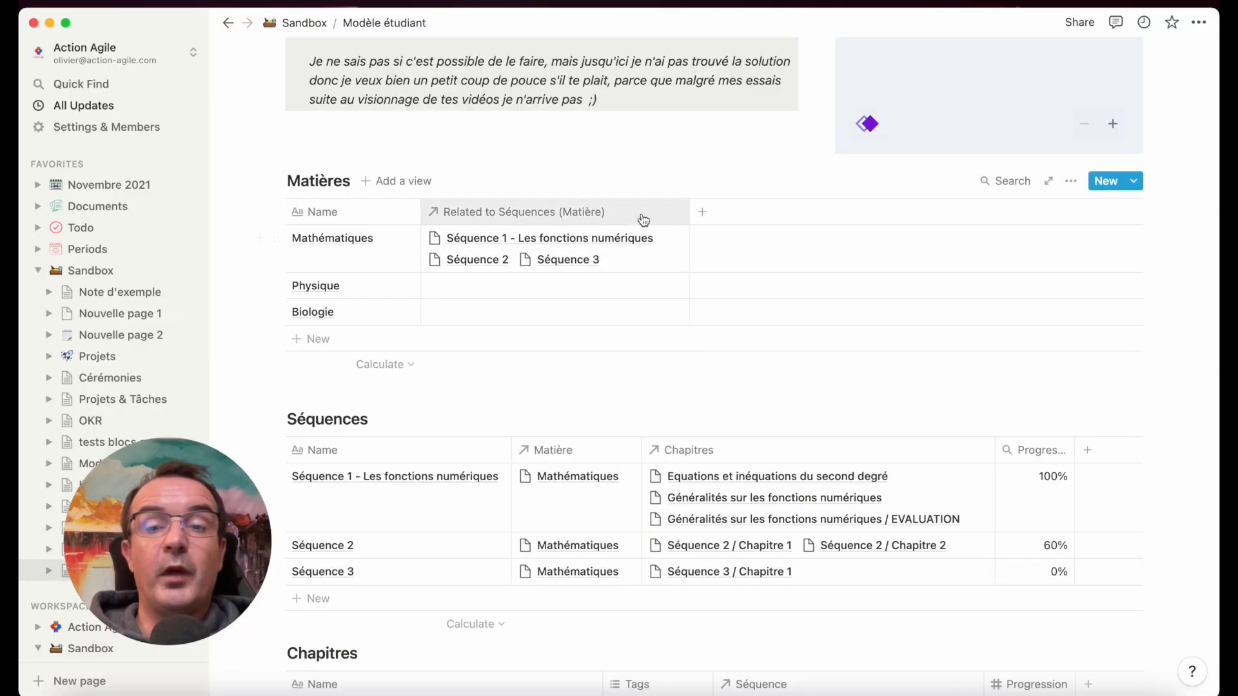
Add a new Rollup column at the end of the Matières table
click(703, 212)
mouse_move(779, 303)
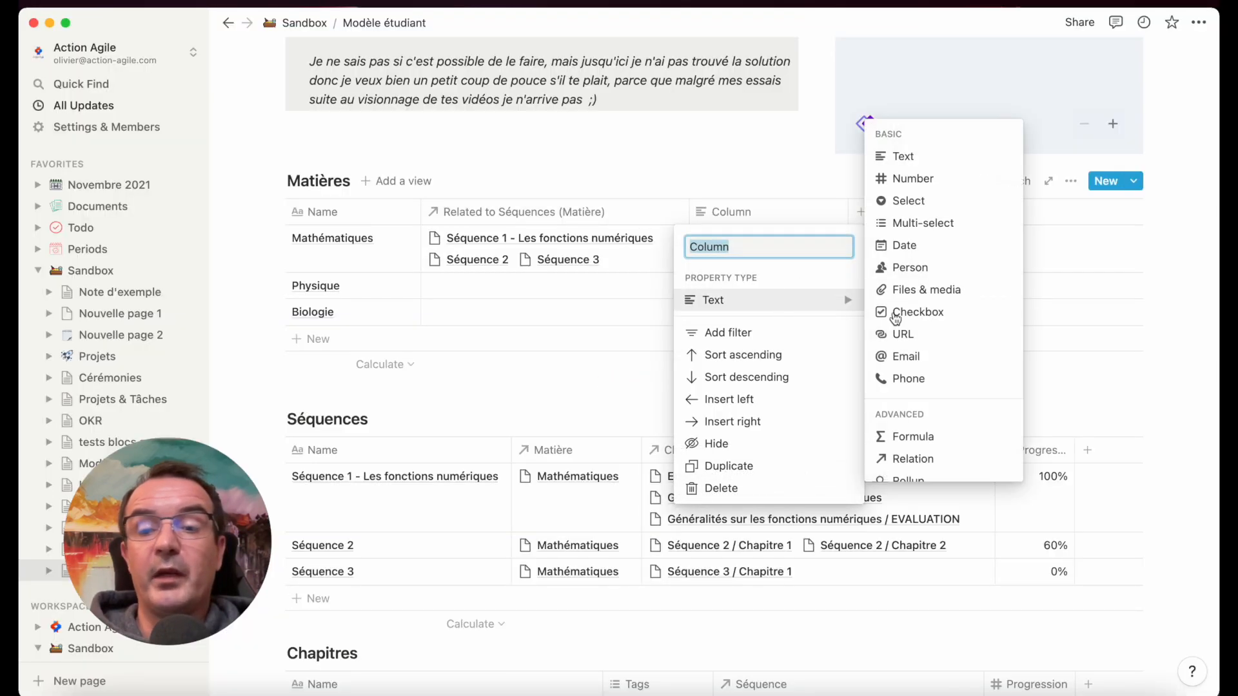
click(904, 478)
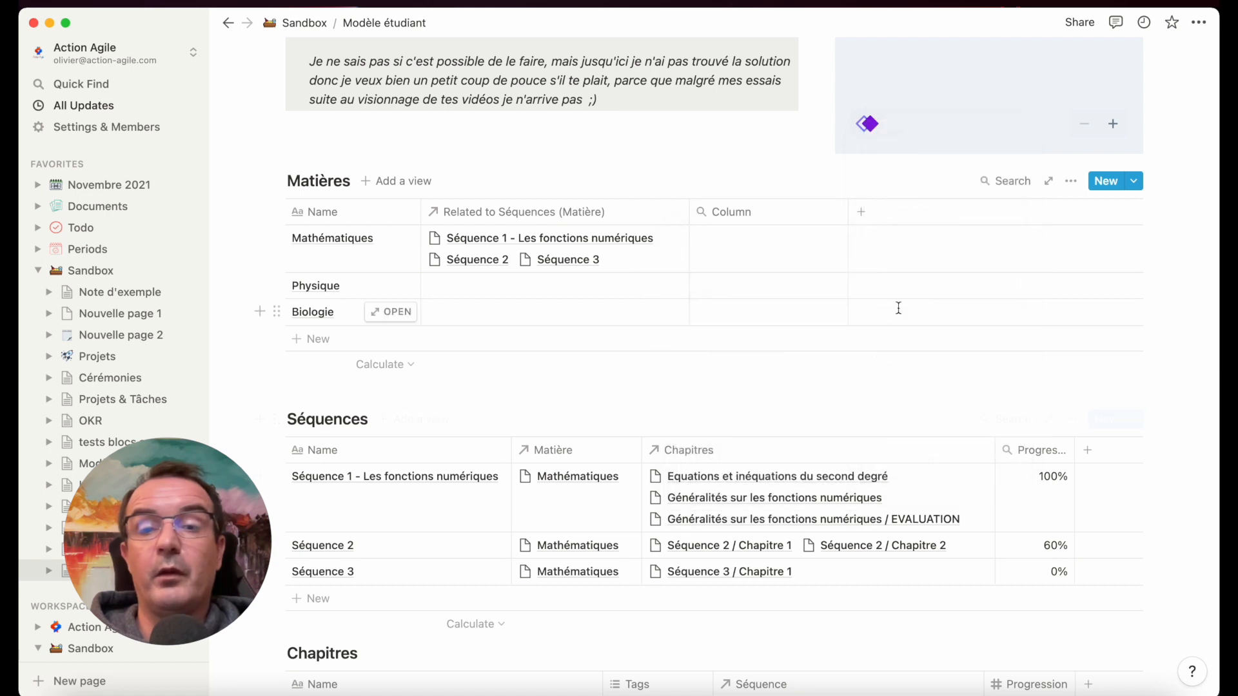
Set the Matières rollup's relation to Related to Séquences (Matière) and check which properties it offers
click(780, 249)
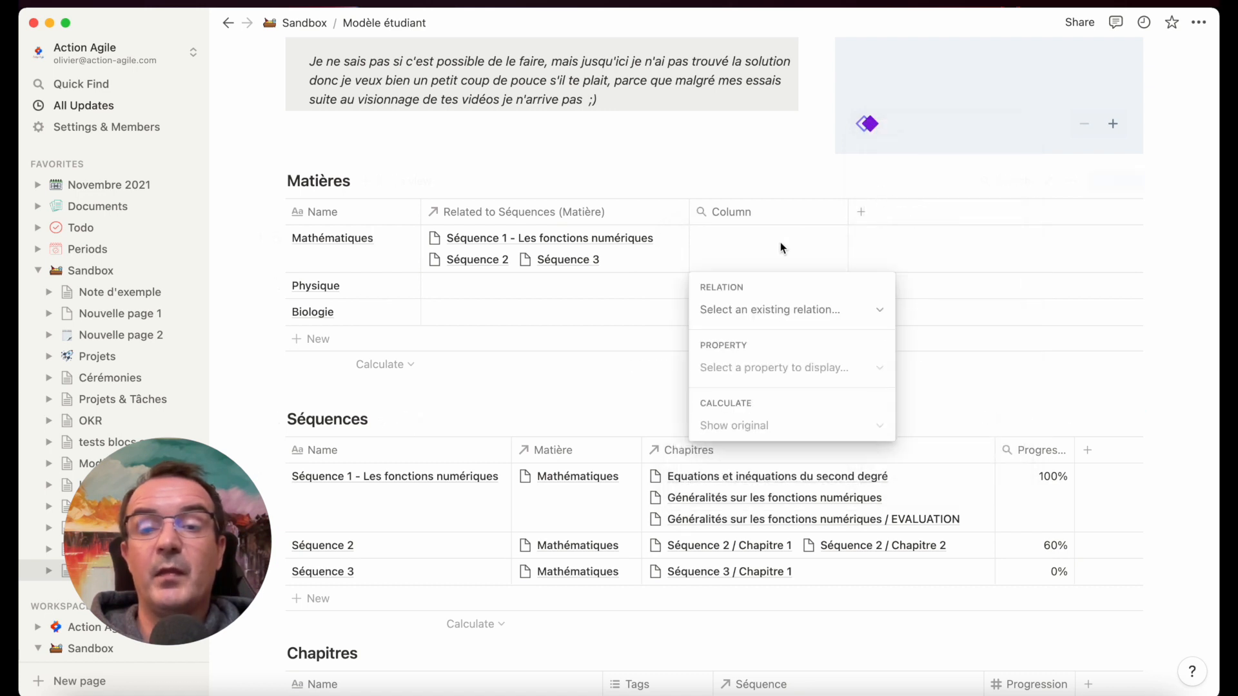
click(811, 309)
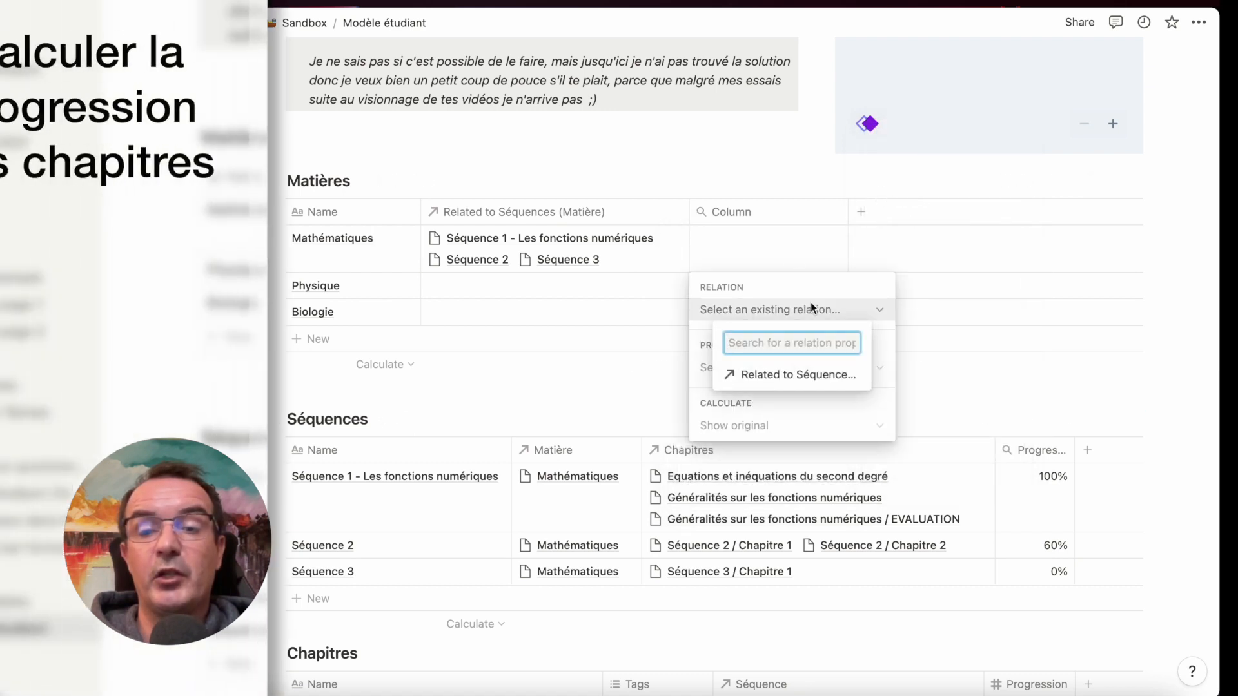
click(783, 373)
click(798, 371)
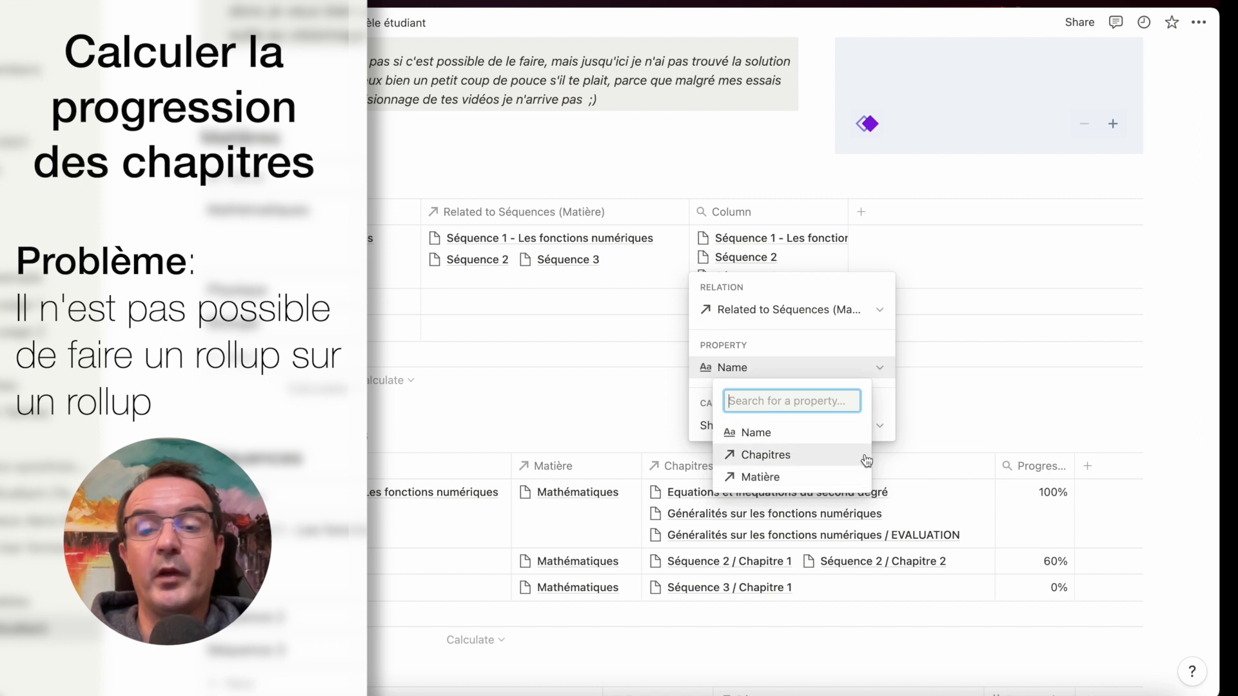
click(962, 391)
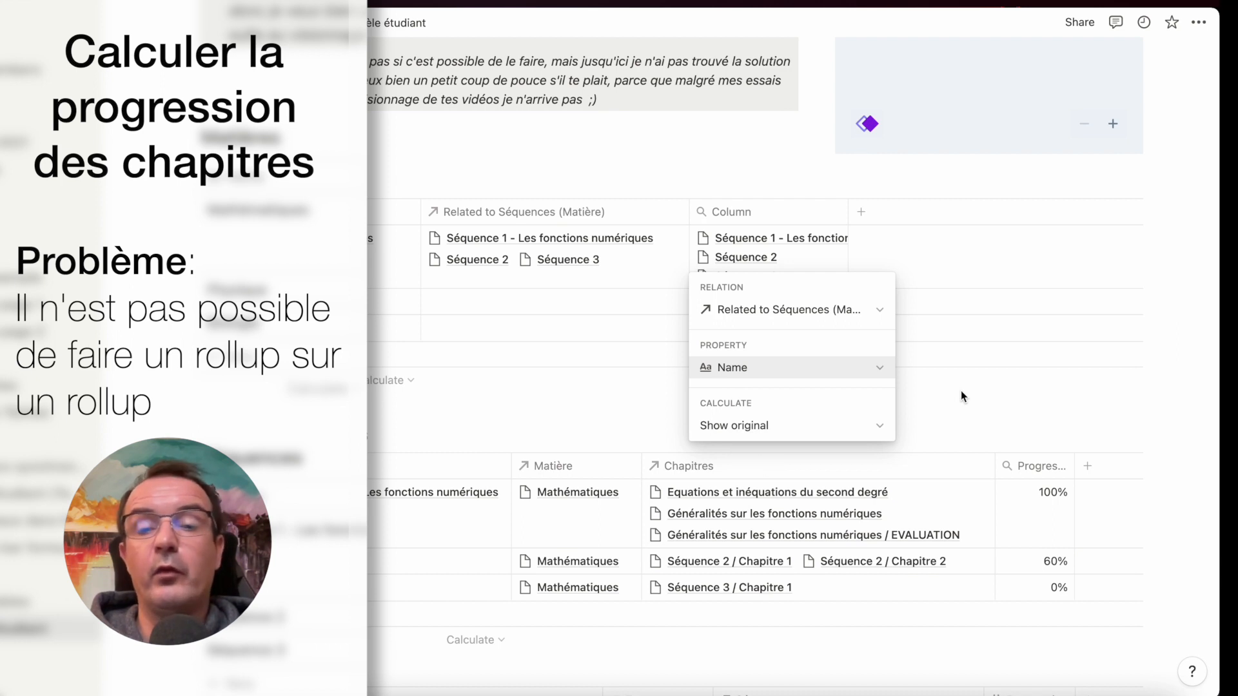
click(962, 392)
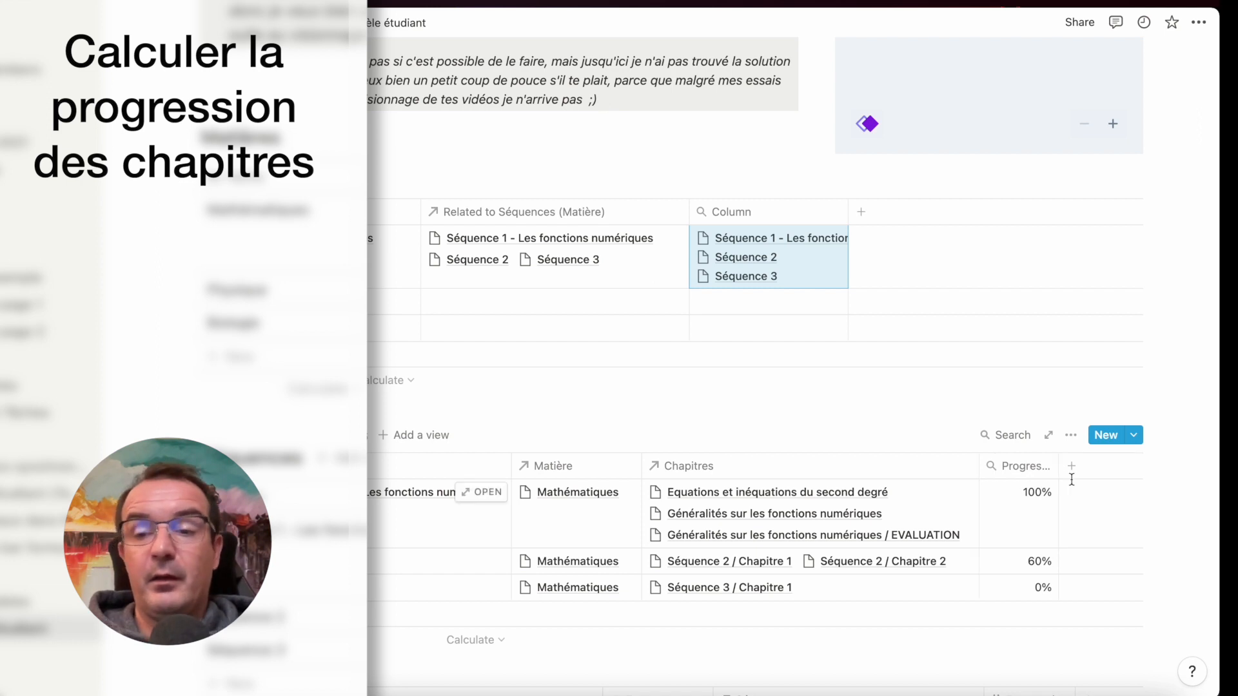
Add a new Formula column at the end of the Séquences table and narrow it
click(1072, 469)
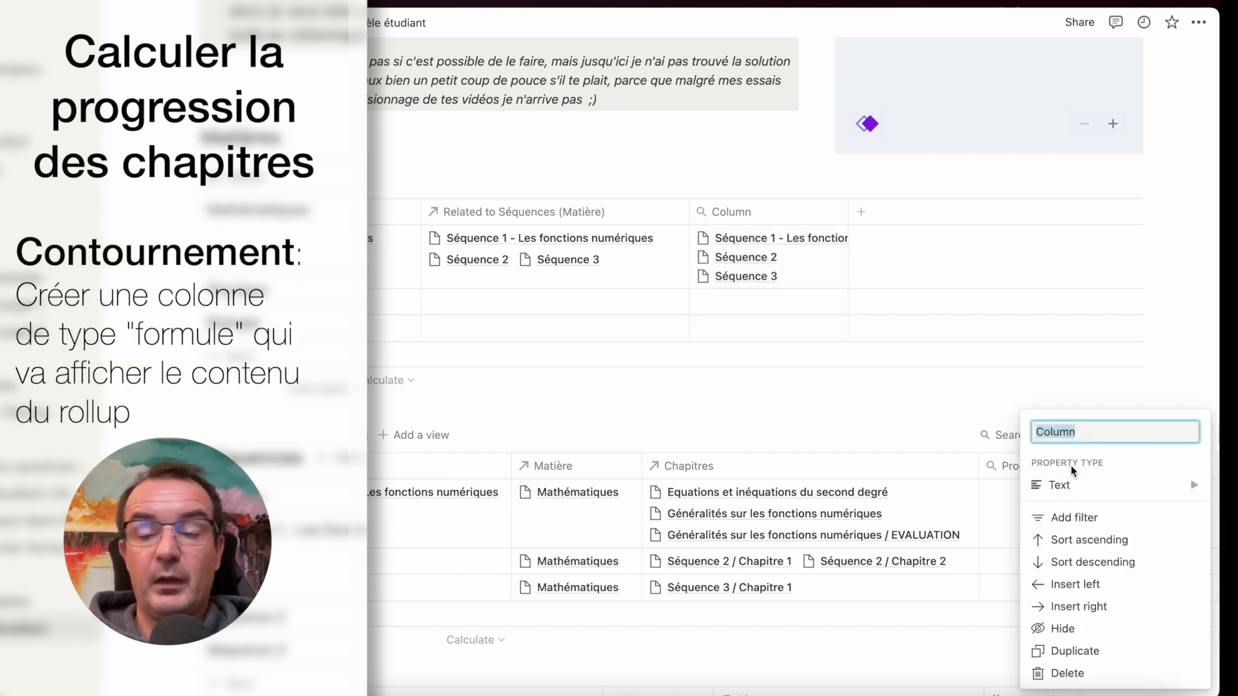
click(1065, 486)
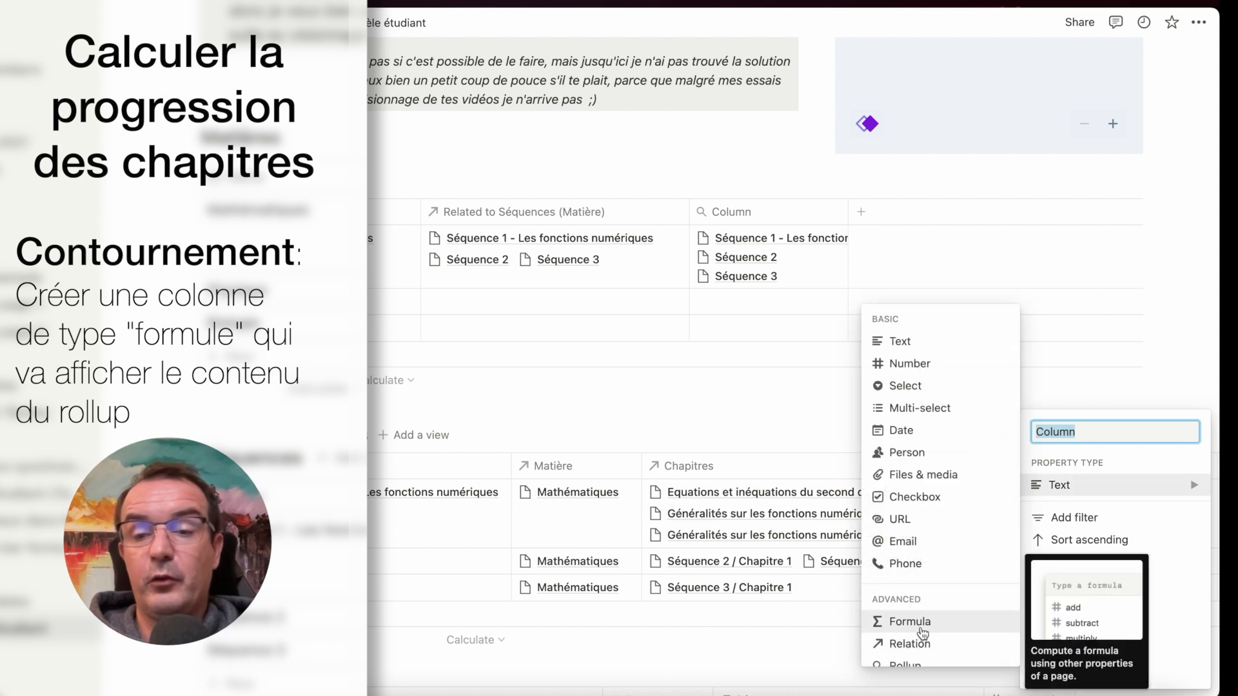
click(913, 622)
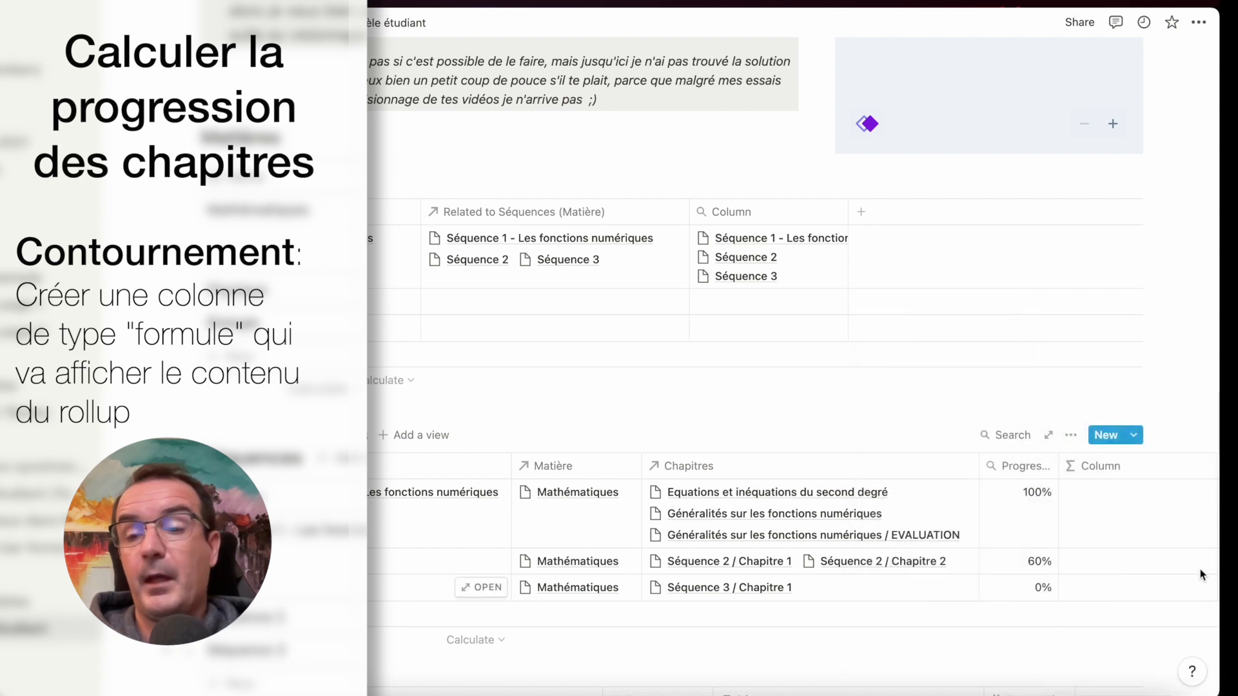
scroll(1167, 523, right, 3)
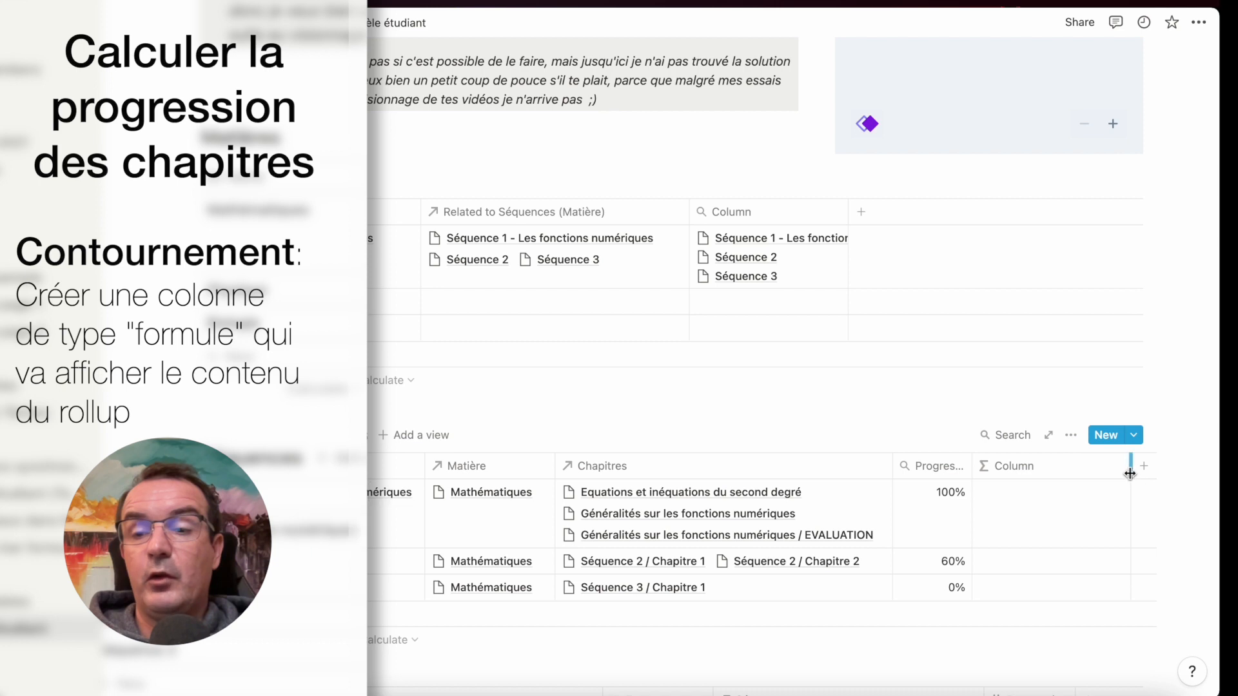
scroll(1125, 471, left, 2)
Set the new Séquences column's formula to prop("Progress. Chapitres") and its number format to Percent
click(1067, 497)
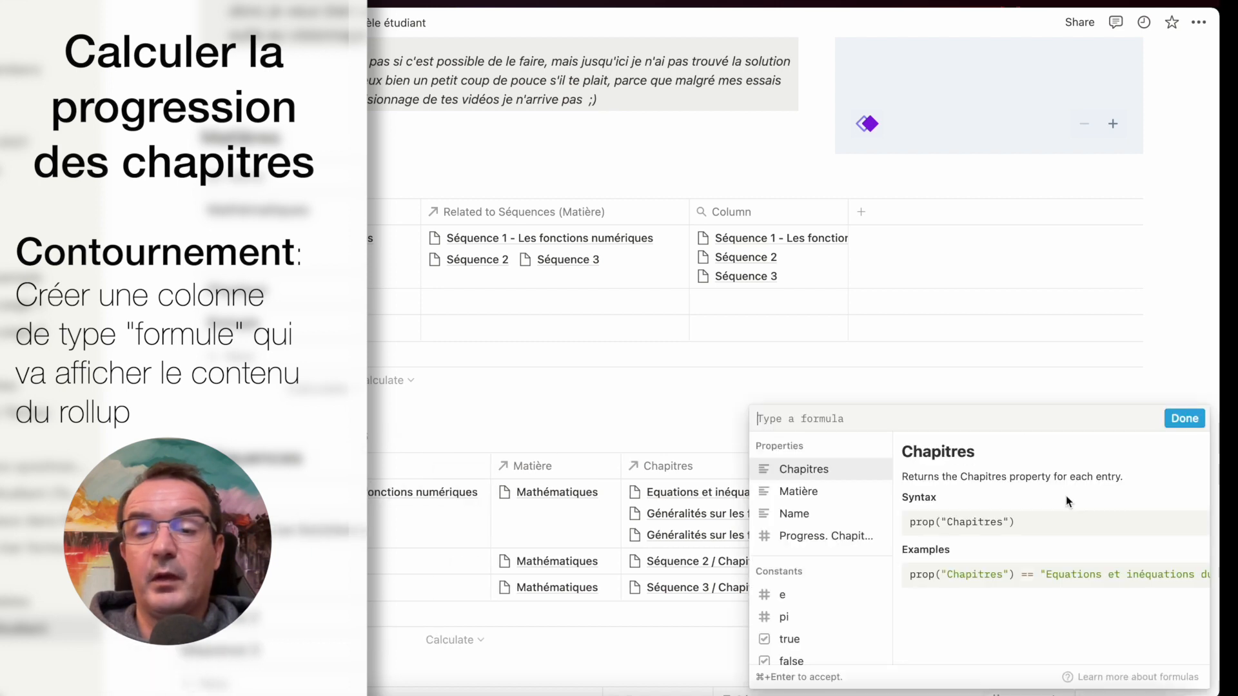
text(=)
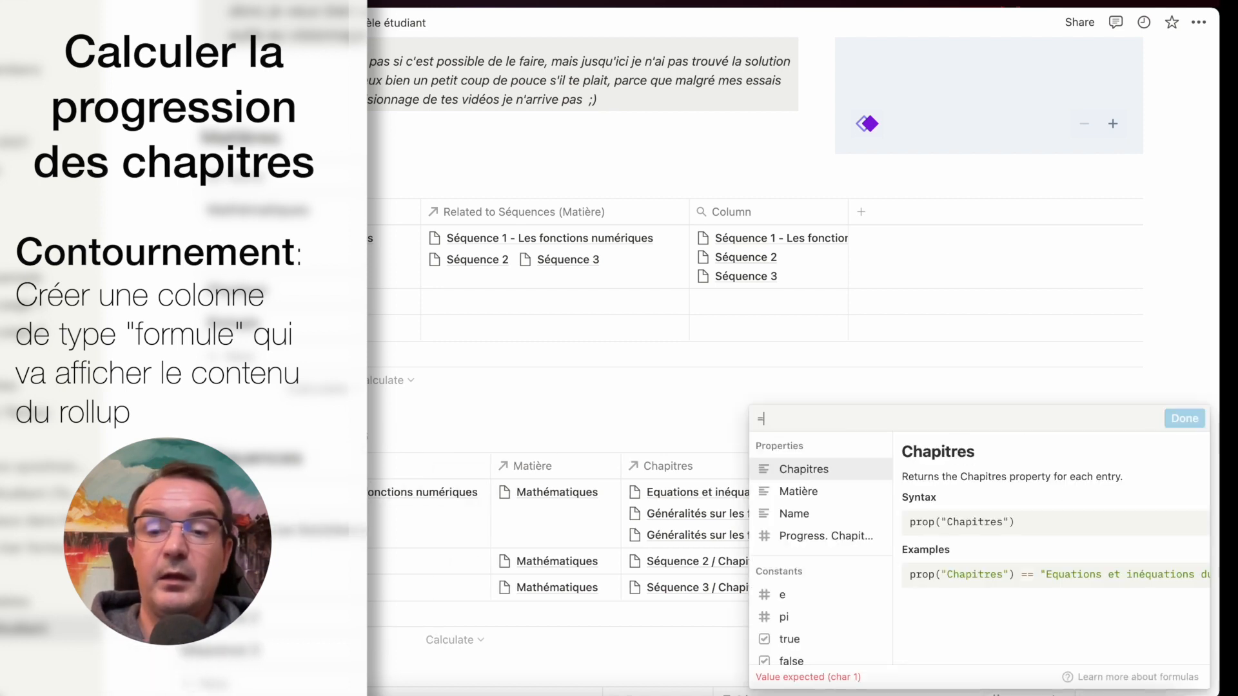
click(820, 538)
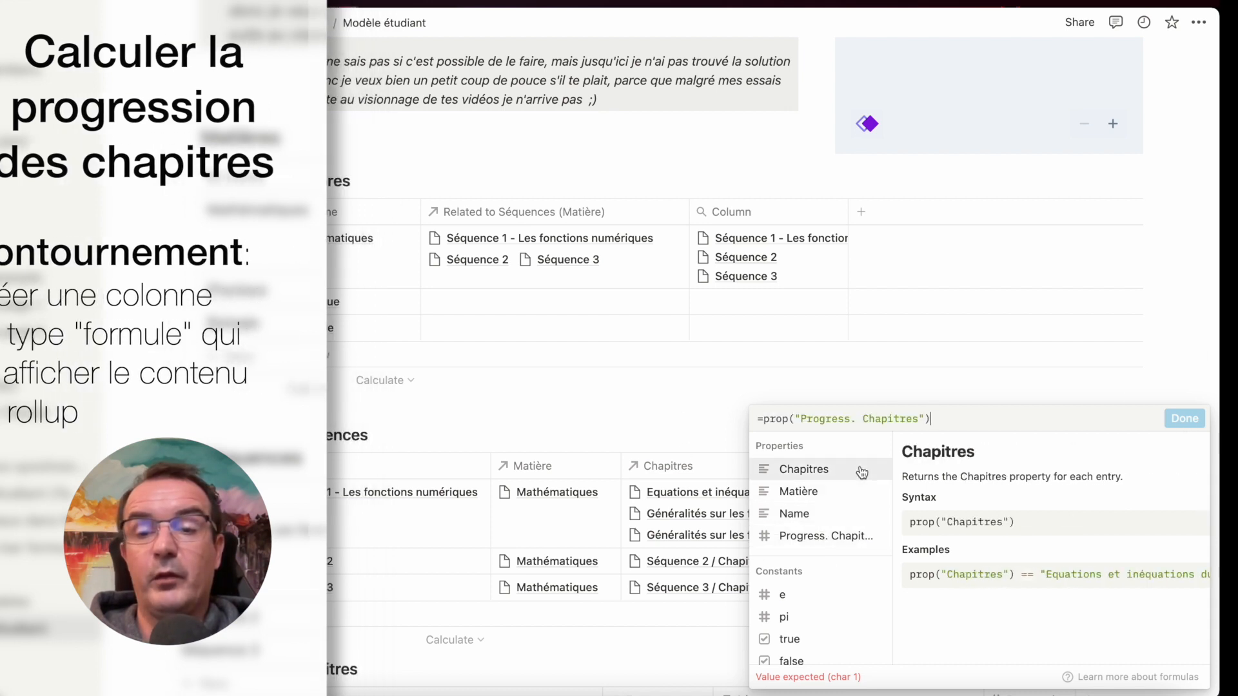
drag(763, 420, 750, 419)
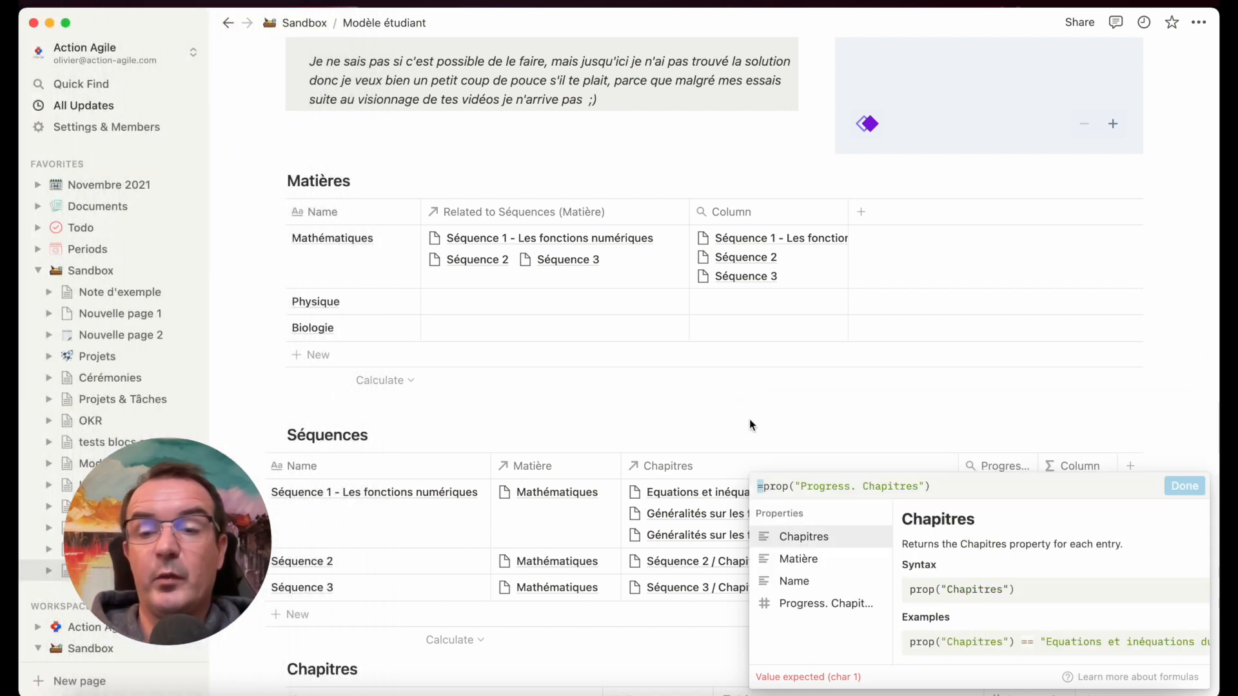
key(BackSpace)
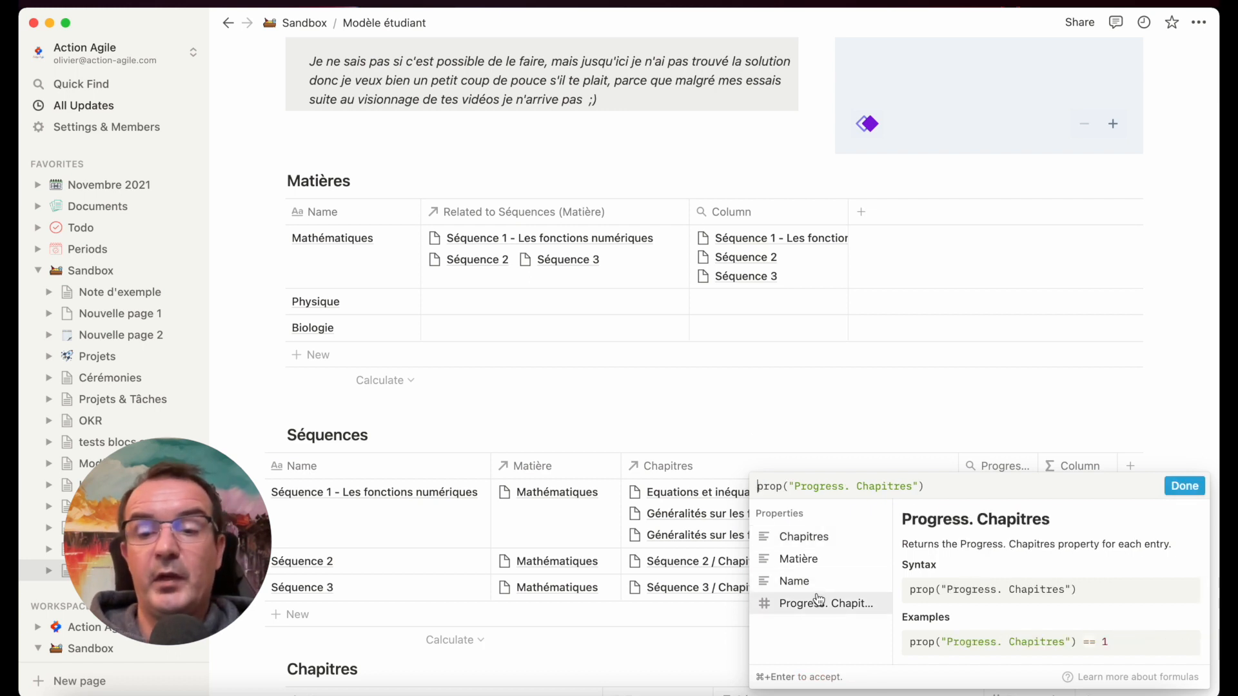
click(1184, 487)
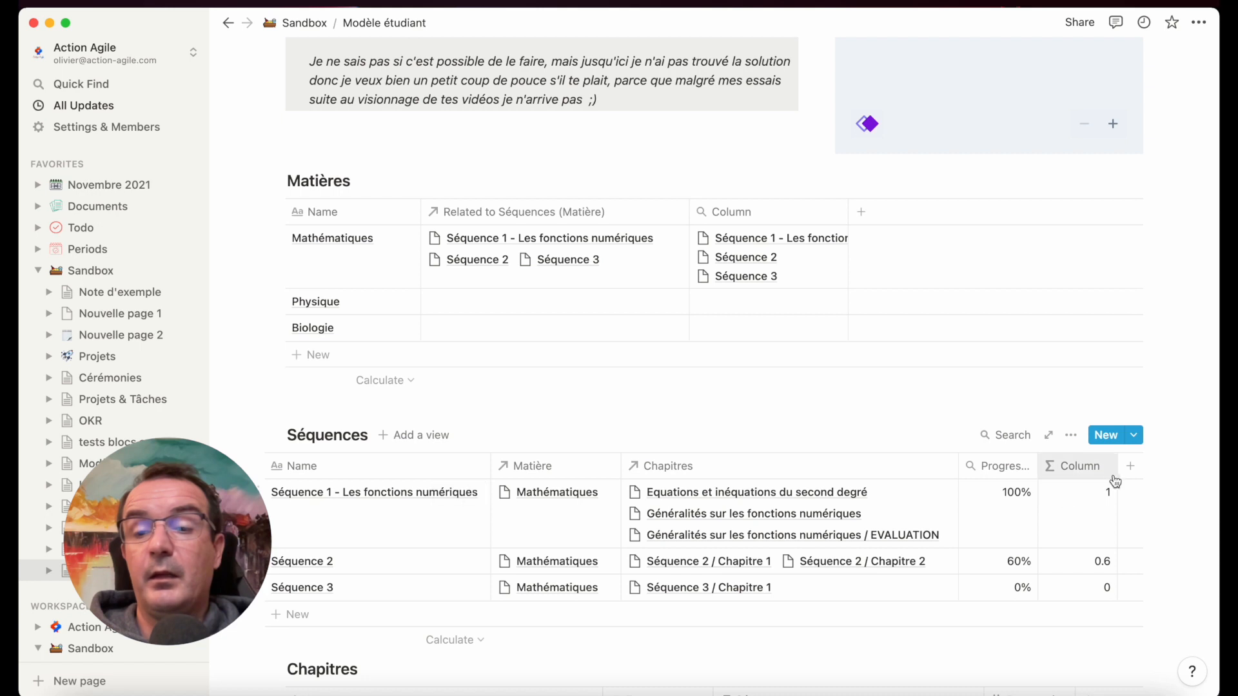
click(1058, 497)
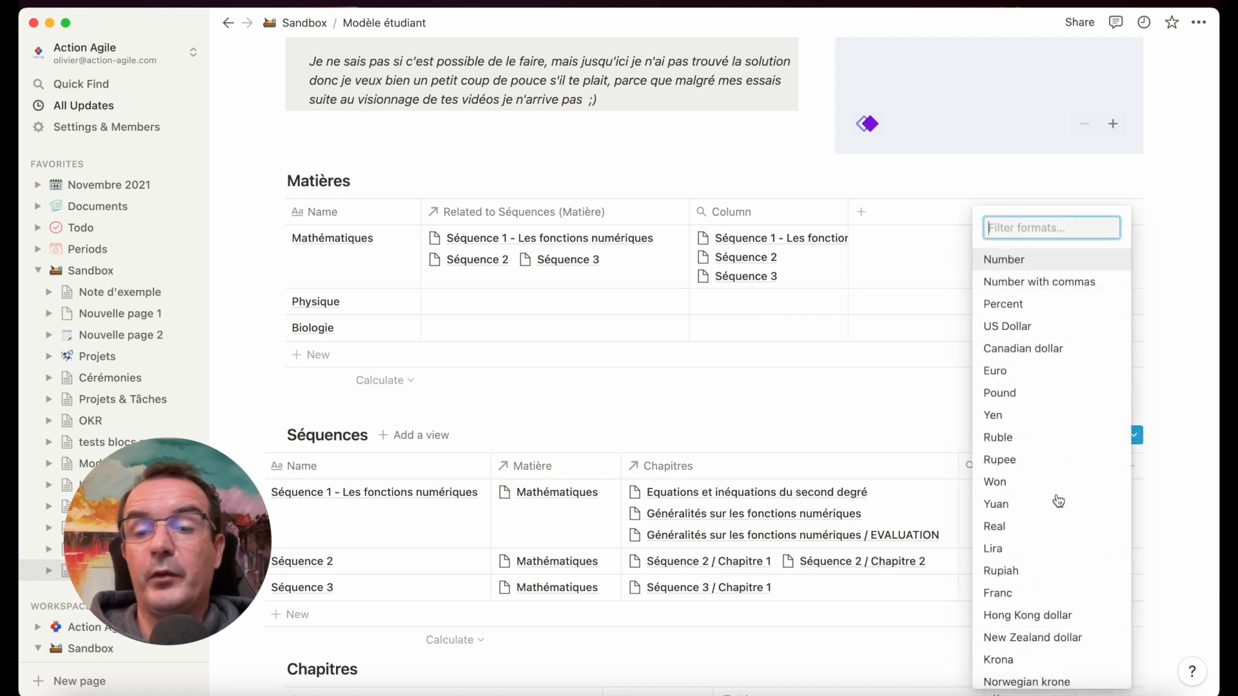
click(1031, 301)
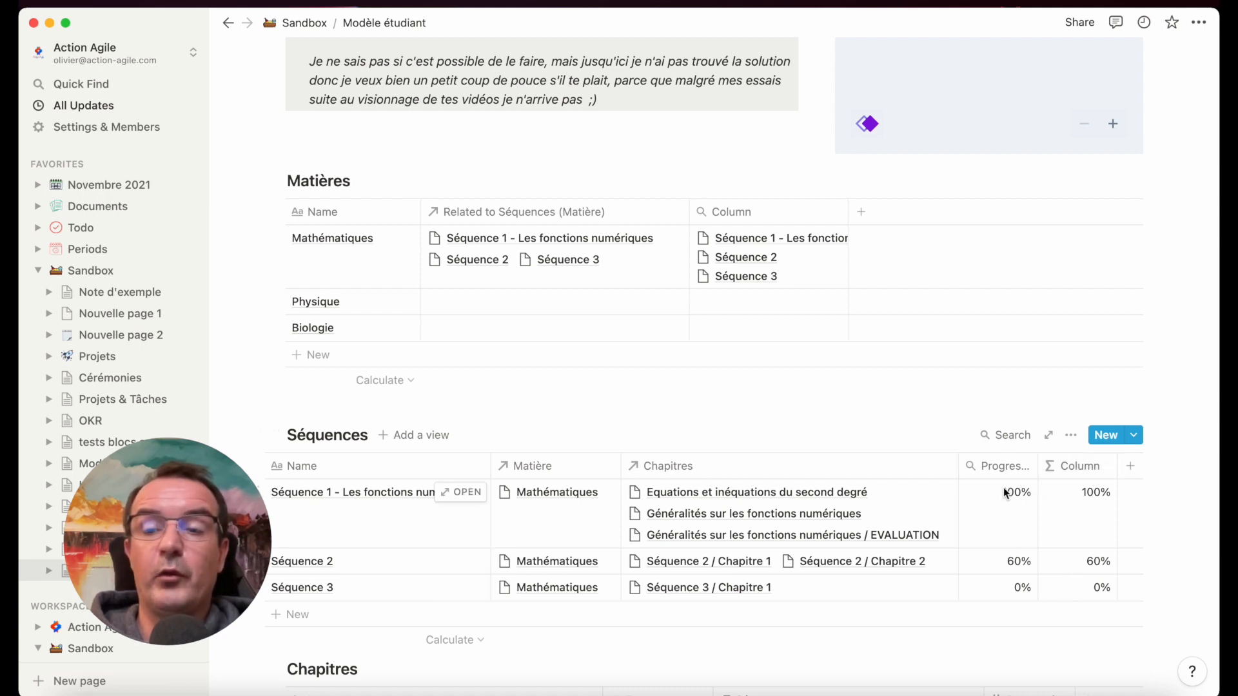
Rename the Séquences formula column to "🔎 Progress. Chapitres", starting the name with the magnifying-glass emoji
click(1089, 476)
key(ctrl+super+space)
text(loupe)
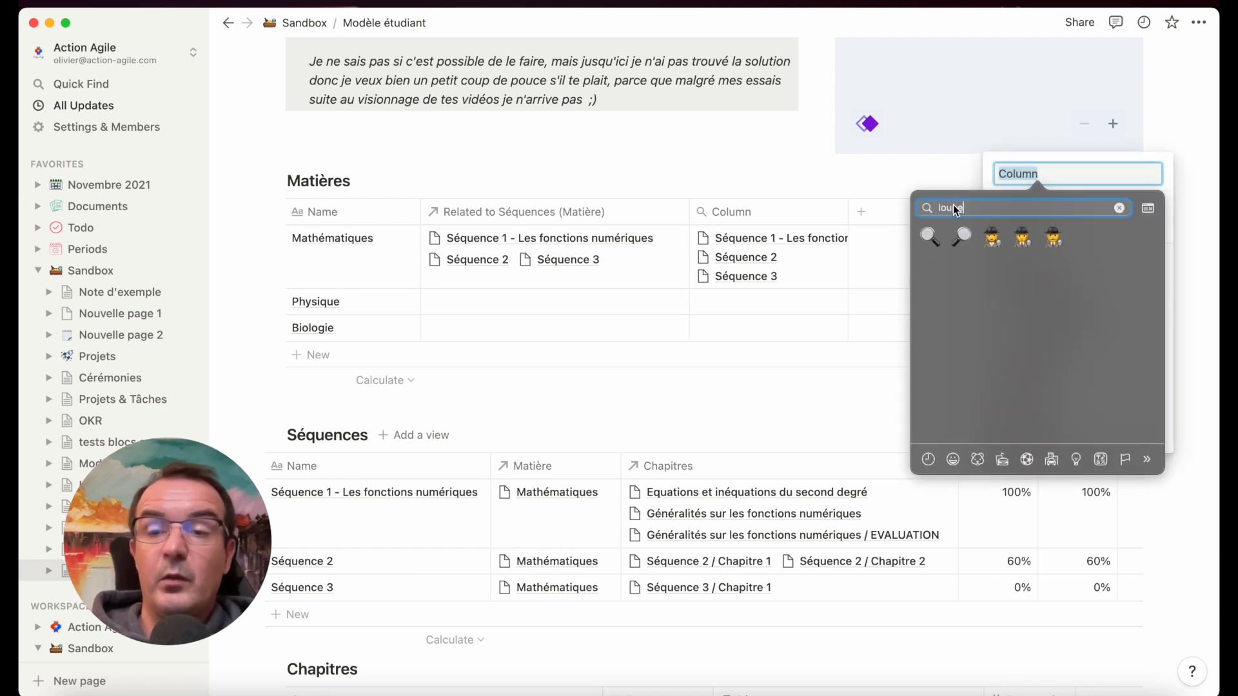
click(960, 237)
mouse_move(1065, 229)
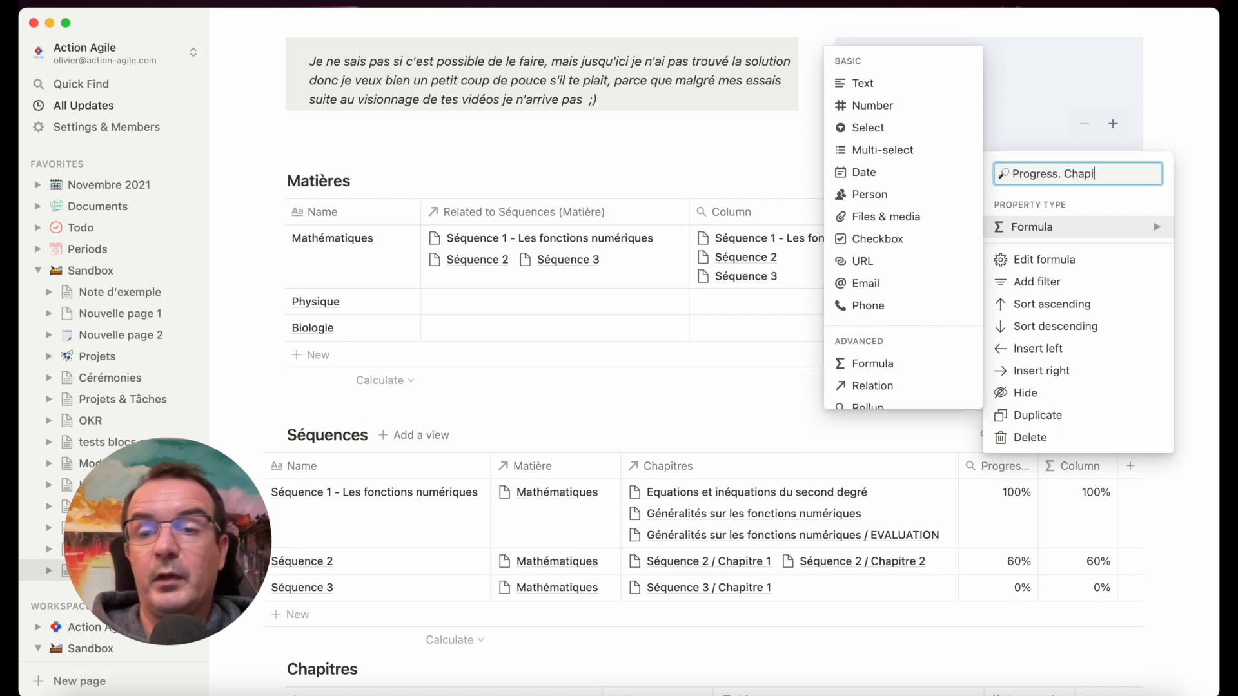
click(1204, 222)
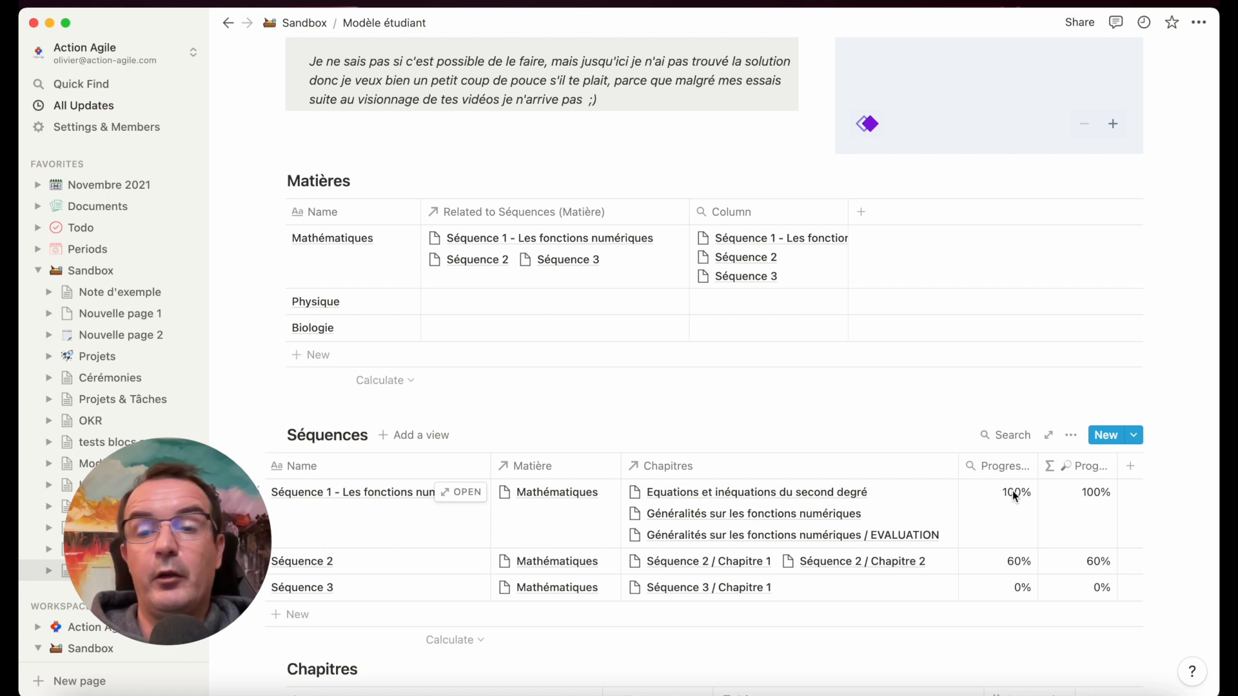
Configure the Matières rollup to calculate the Average of the 🔎 Progress. Chapitres property
click(798, 264)
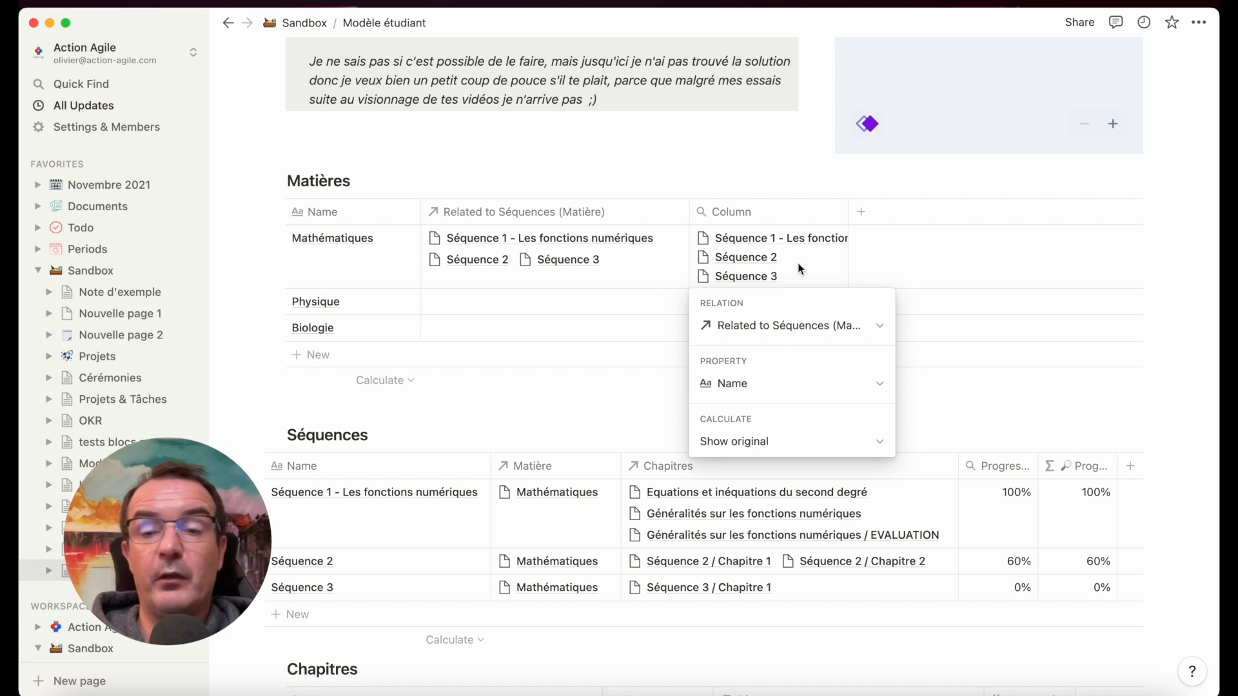
click(879, 384)
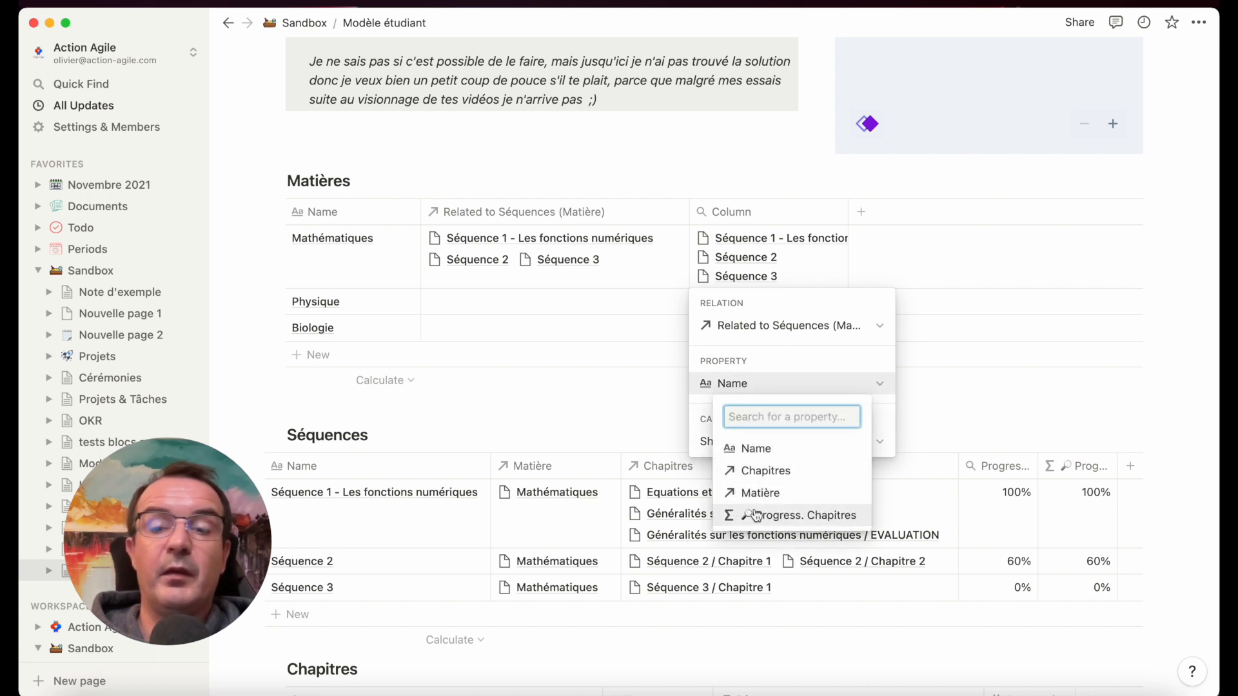
click(845, 515)
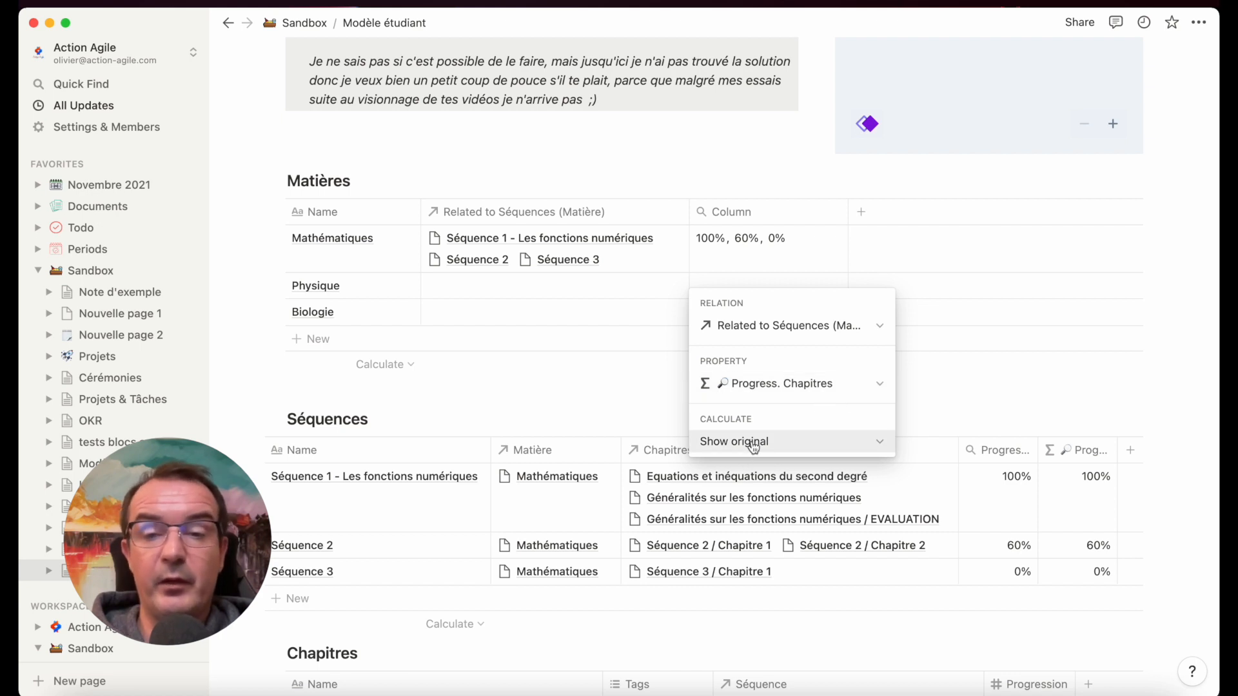
click(880, 441)
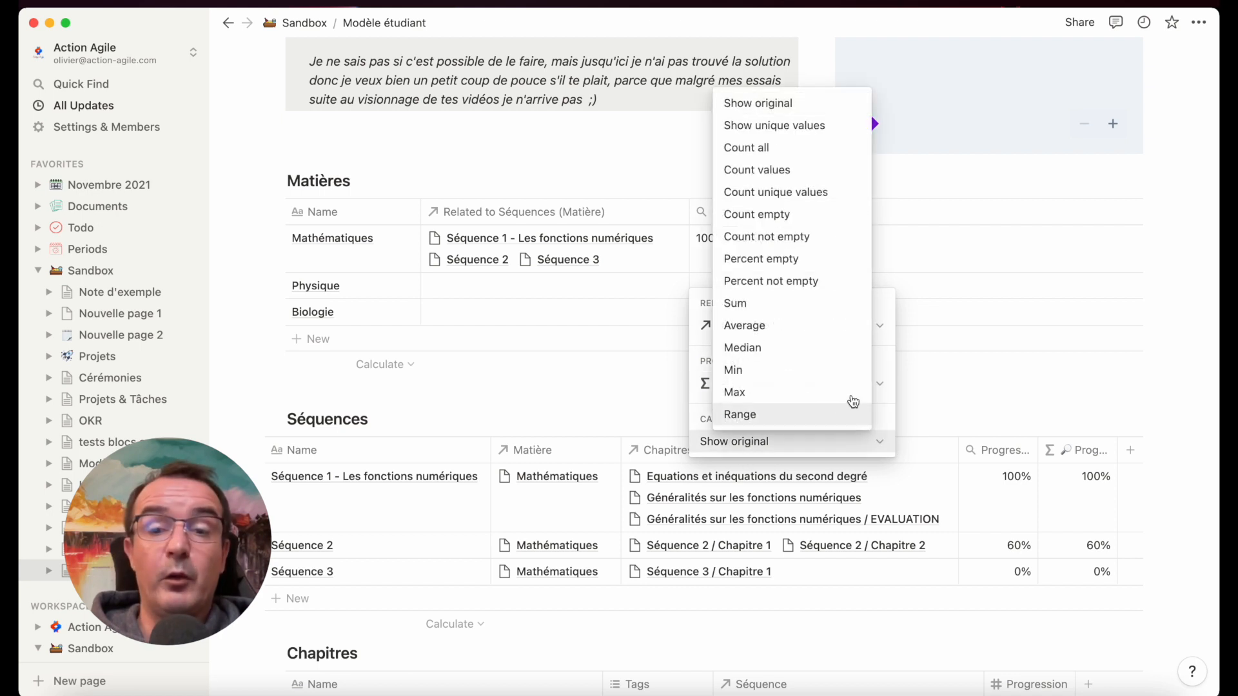
click(762, 326)
key(Escape)
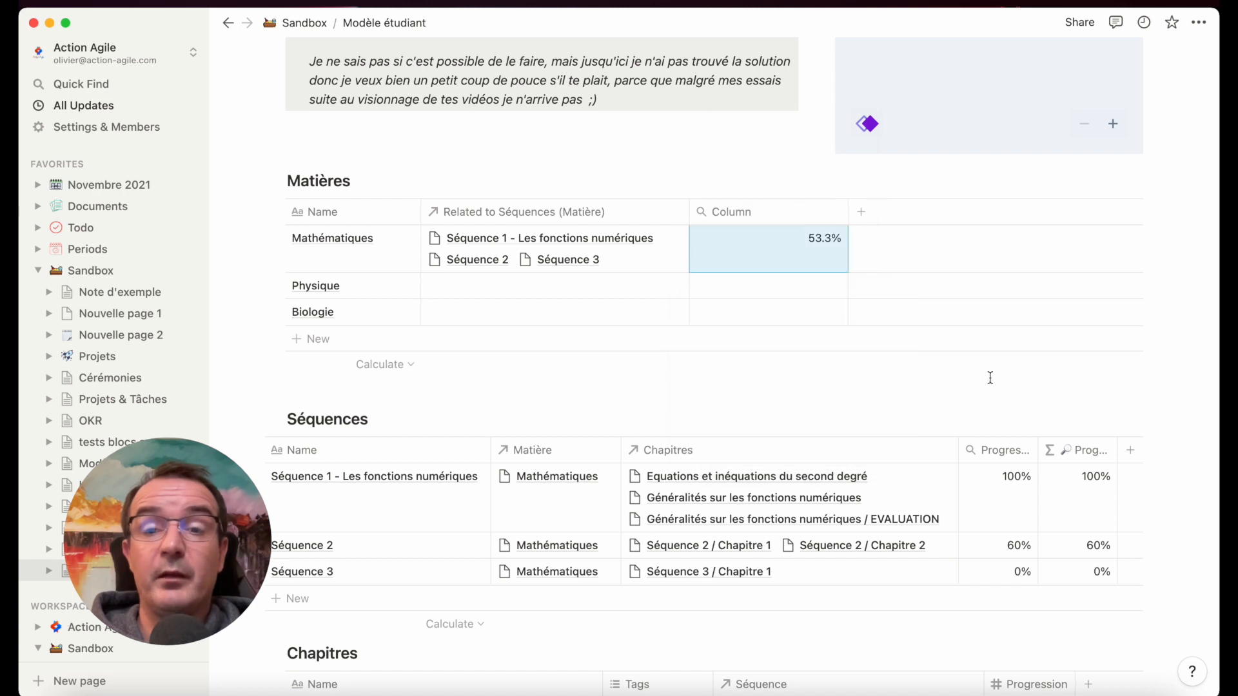
Narrow the Matières rollup column and rename it to "Progress. Séquences"
drag(848, 212, 767, 212)
click(727, 212)
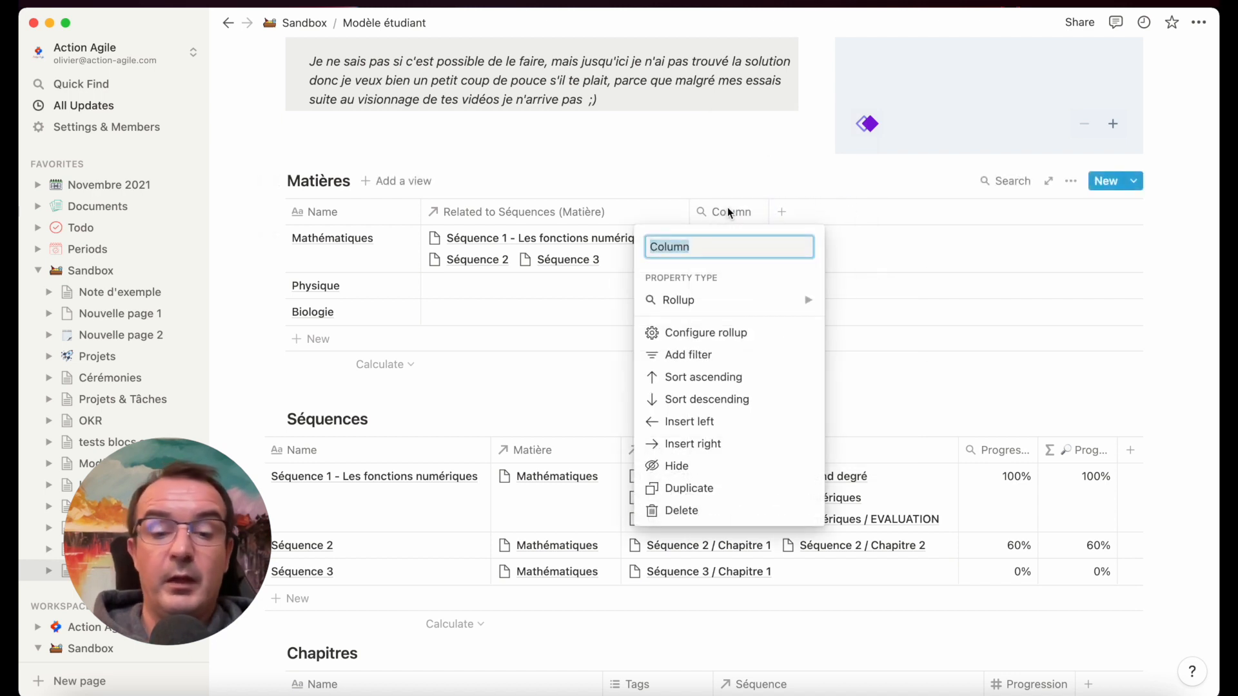
text(Progres)
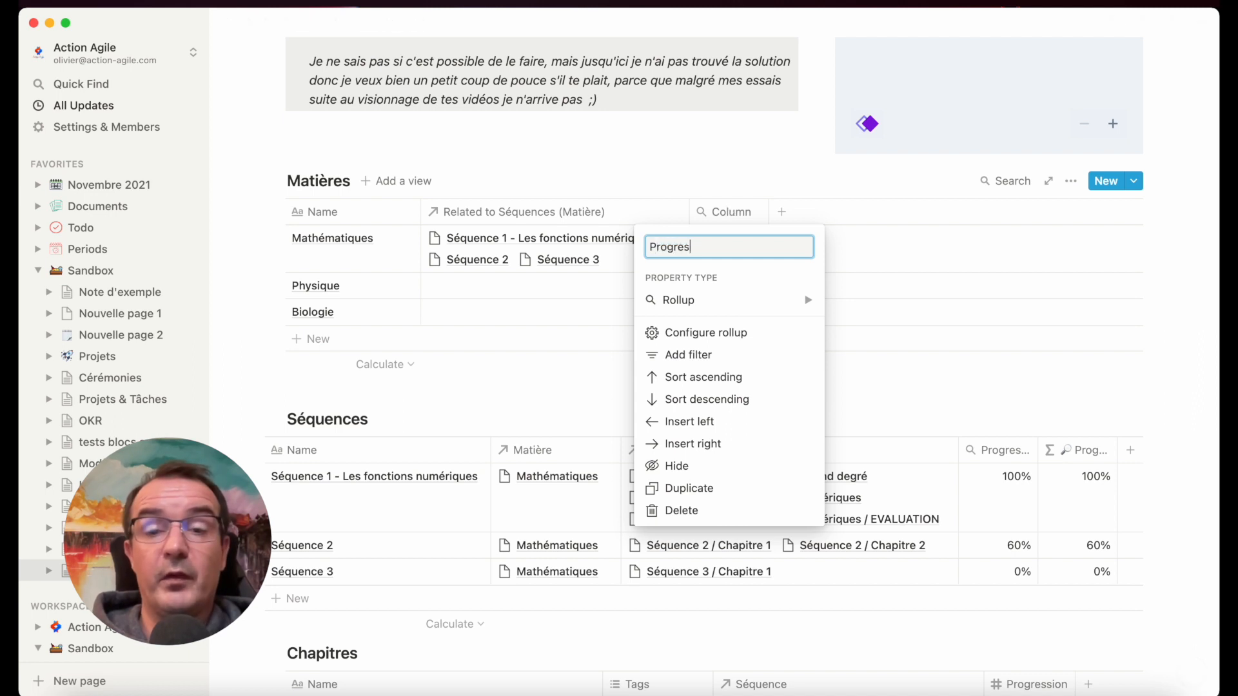
text(s. Séquences)
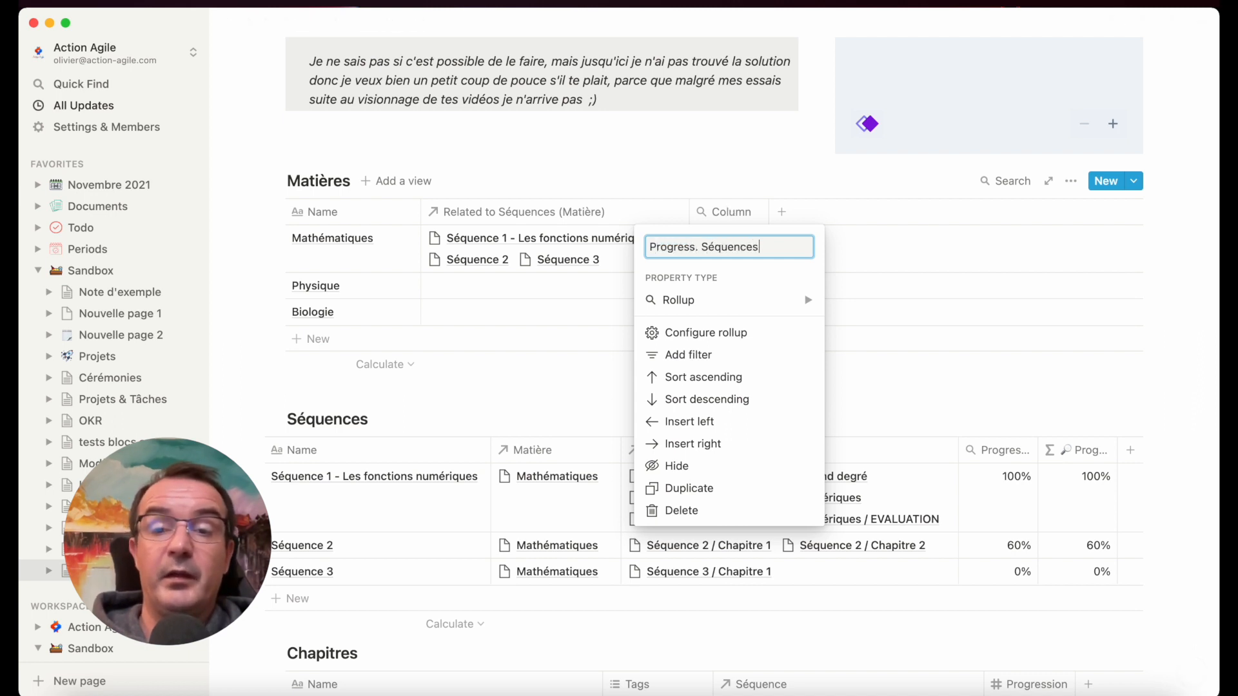
key(Return)
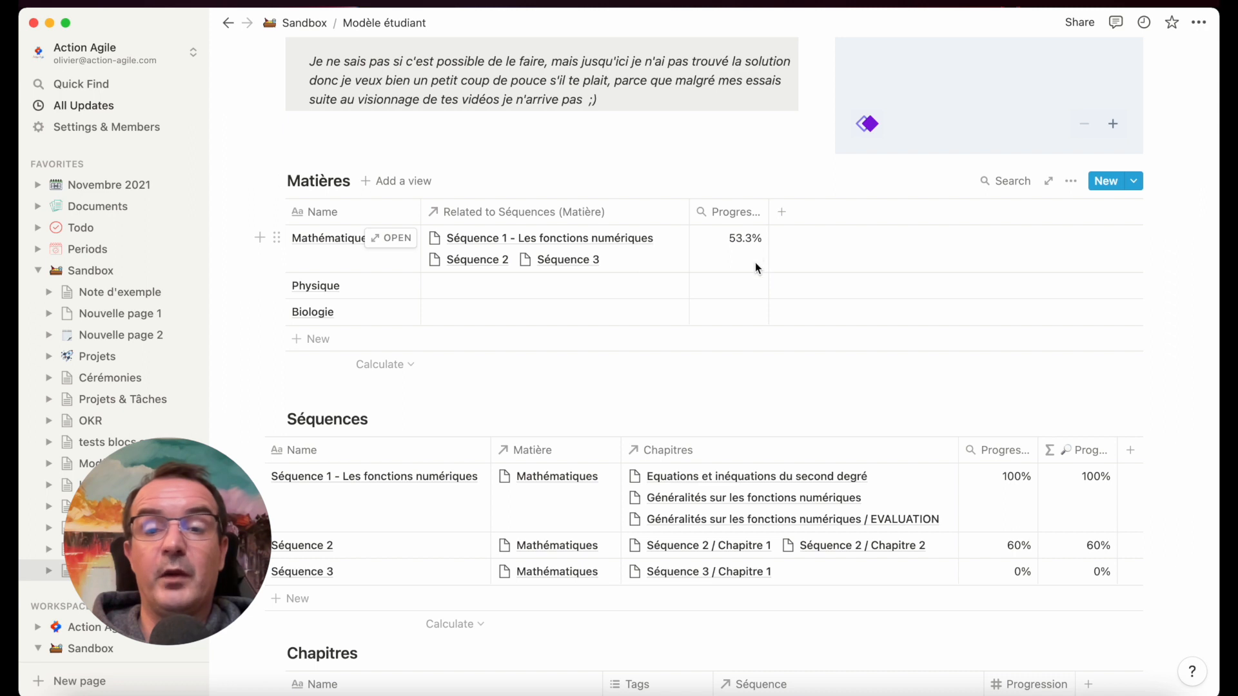
Narrow the Name column of the Séquences table to make room for another column
scroll(755, 243, up, 5)
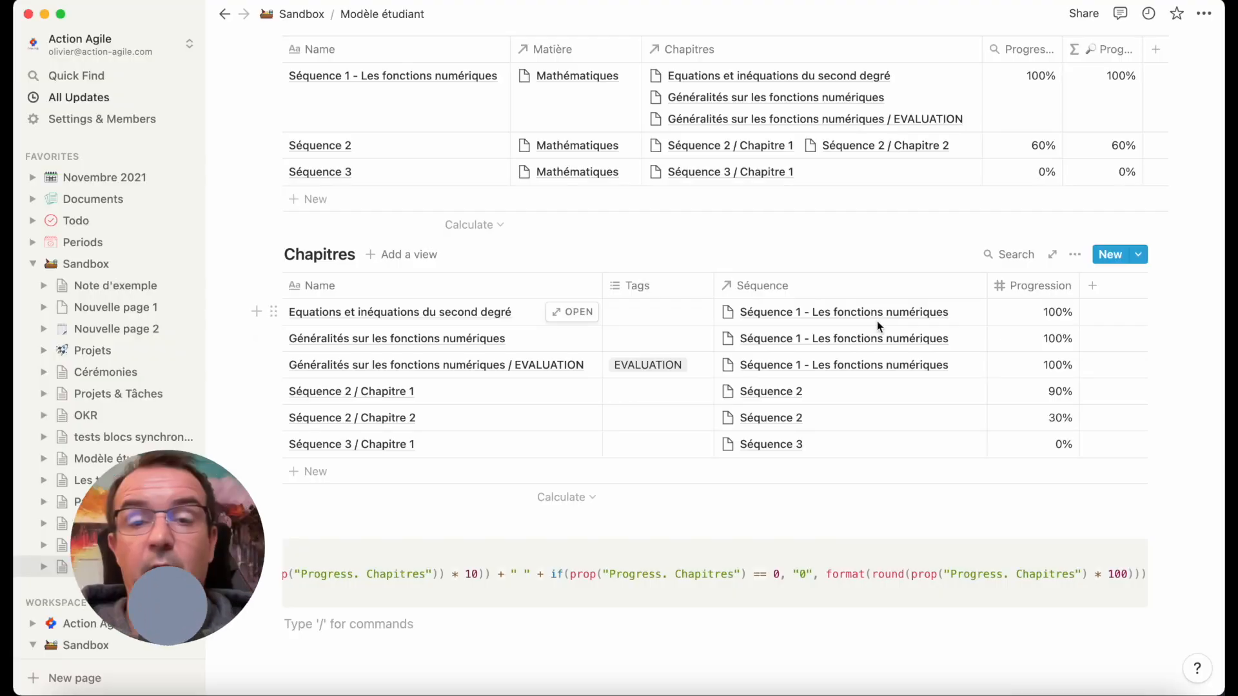
scroll(877, 321, up, 5)
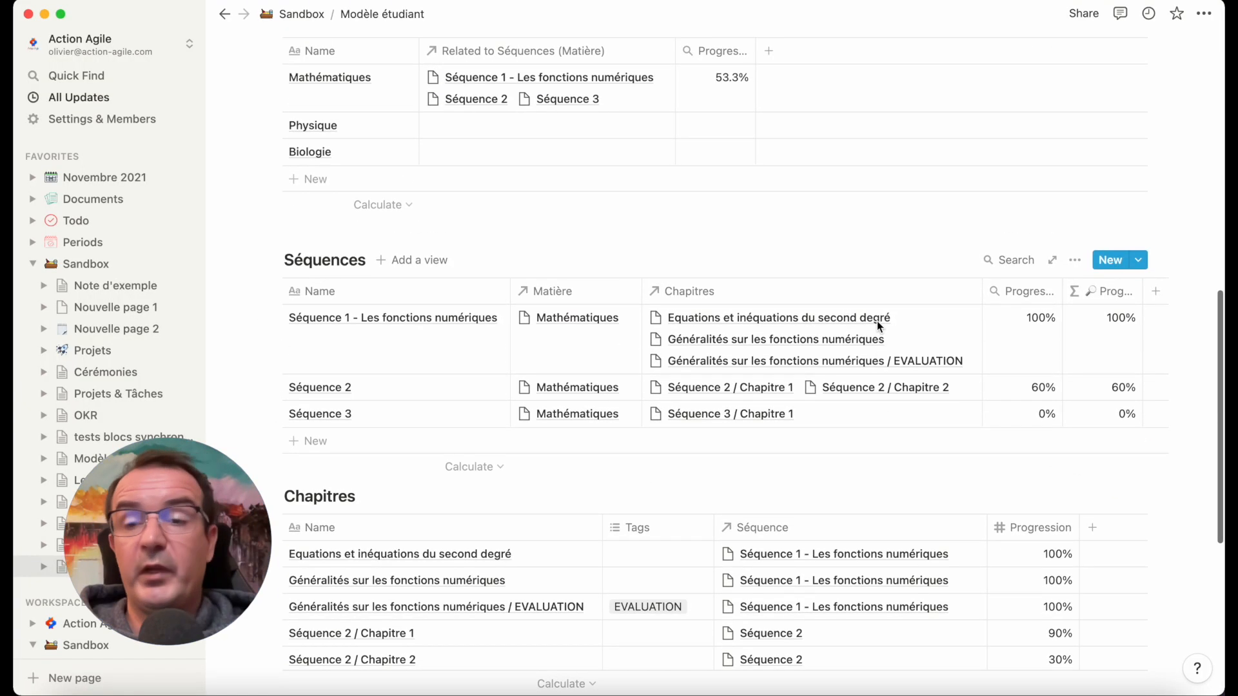
scroll(877, 321, down, 3)
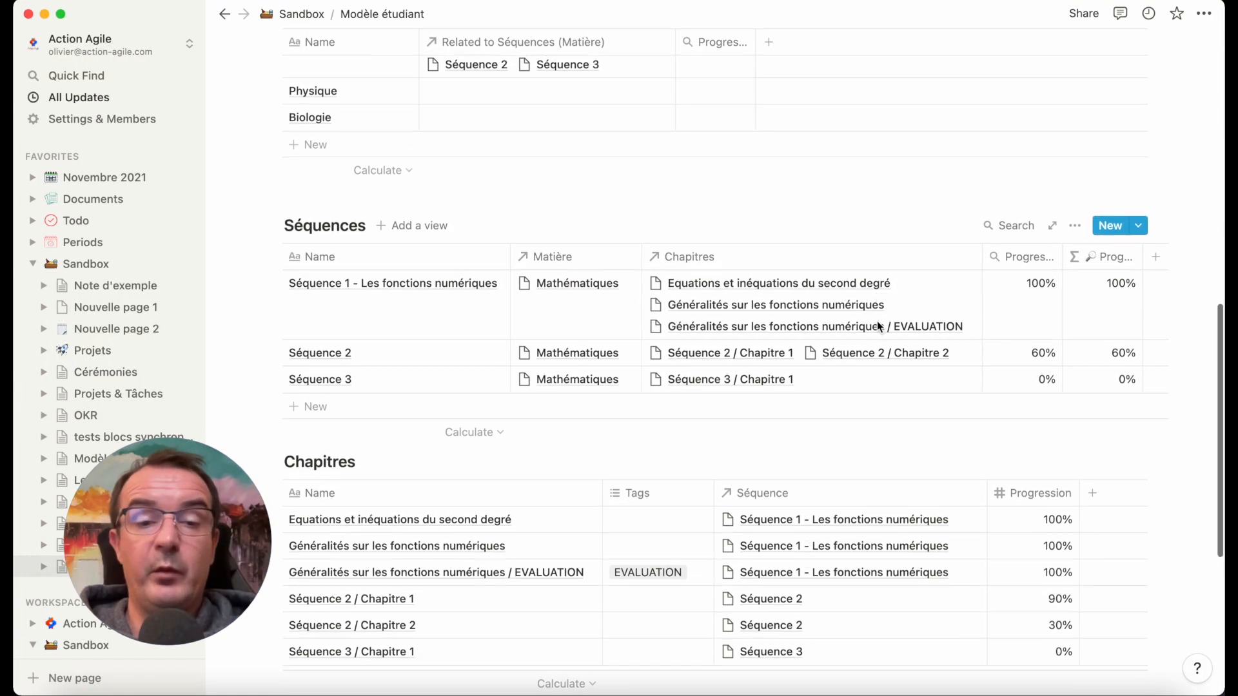
scroll(877, 322, up, 2)
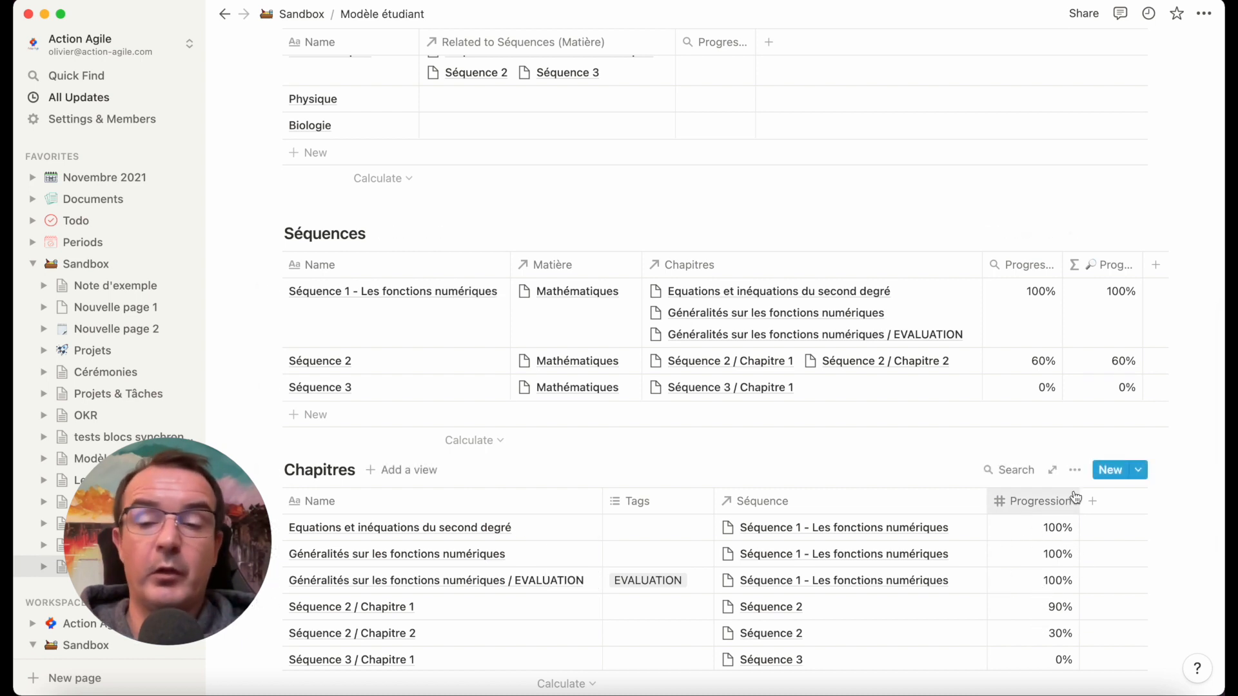
scroll(1047, 559, up, 3)
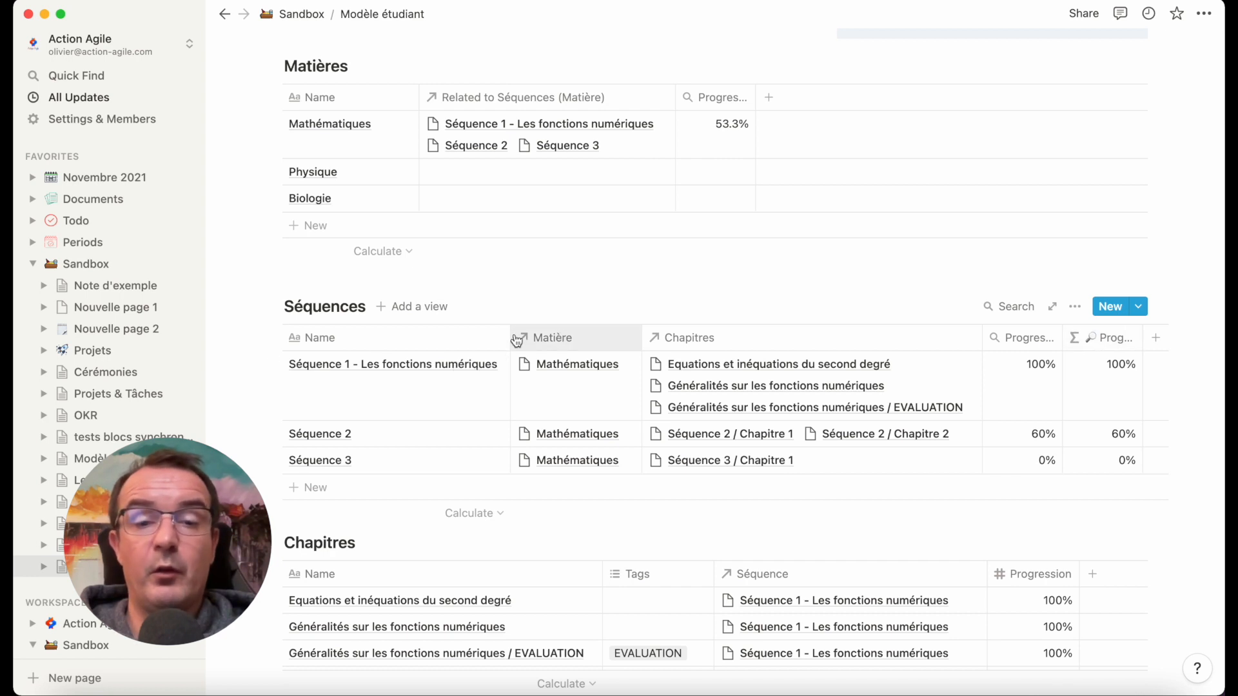
drag(511, 334, 454, 331)
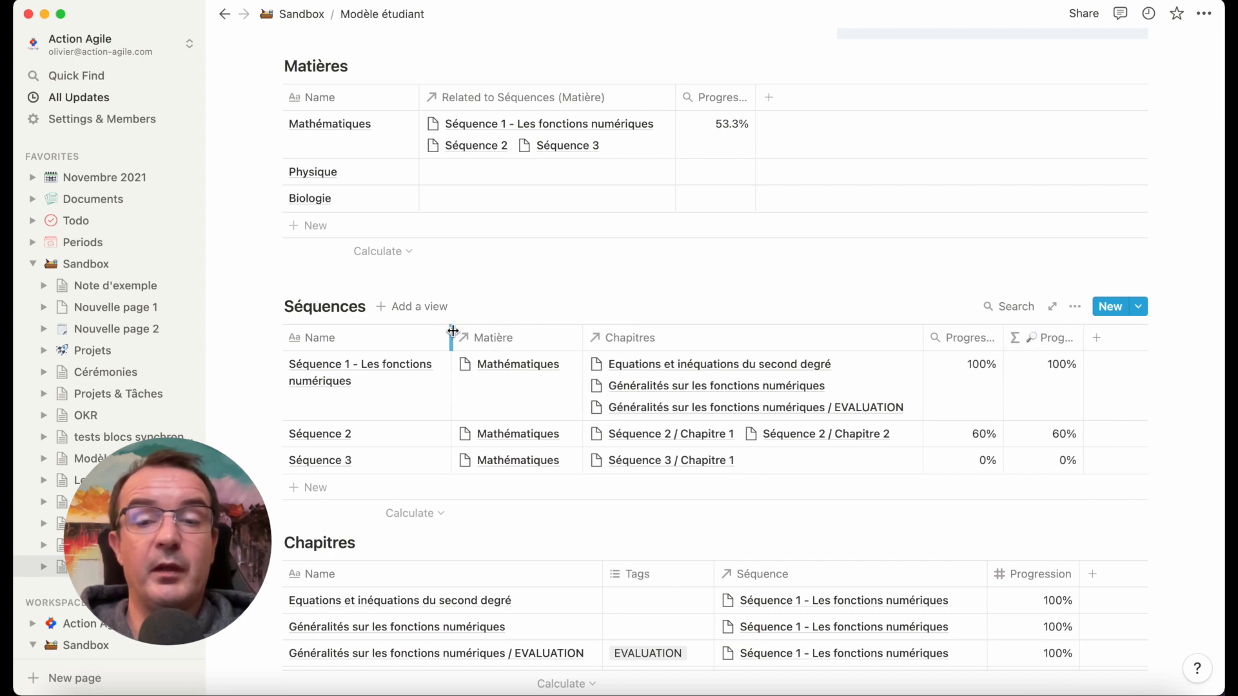
Add a Formula column named "Progress Bar" at the end of the Séquences table
click(1098, 340)
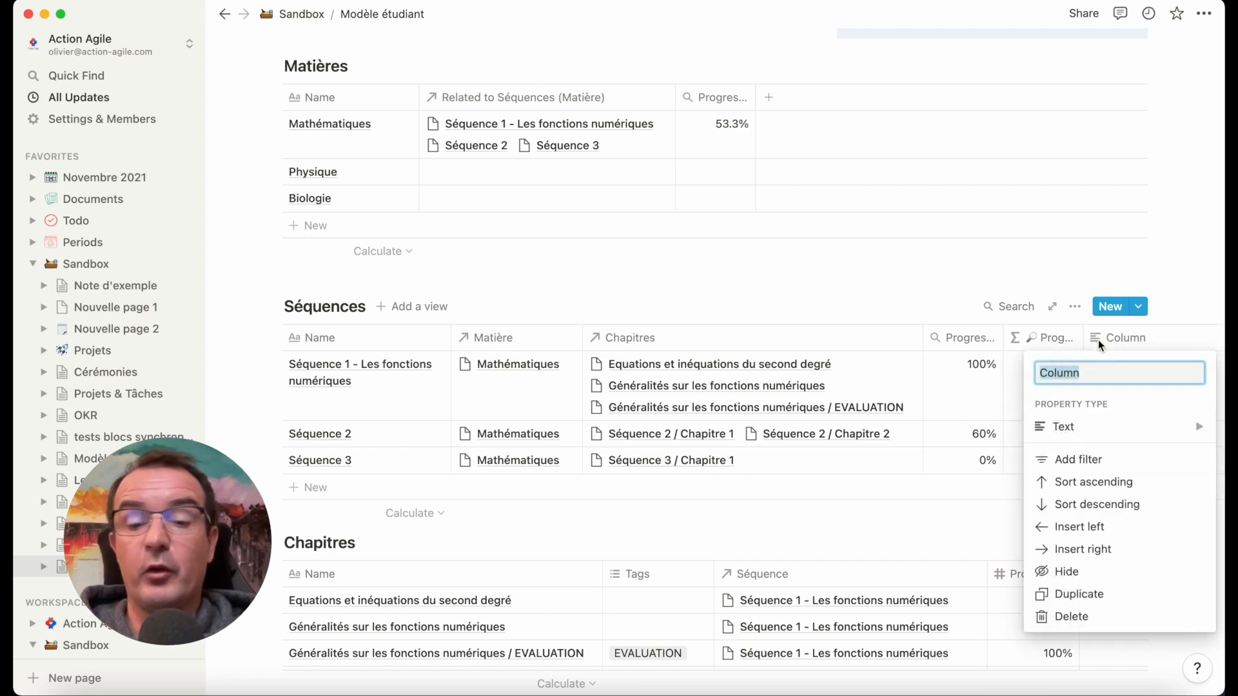
text(Progress)
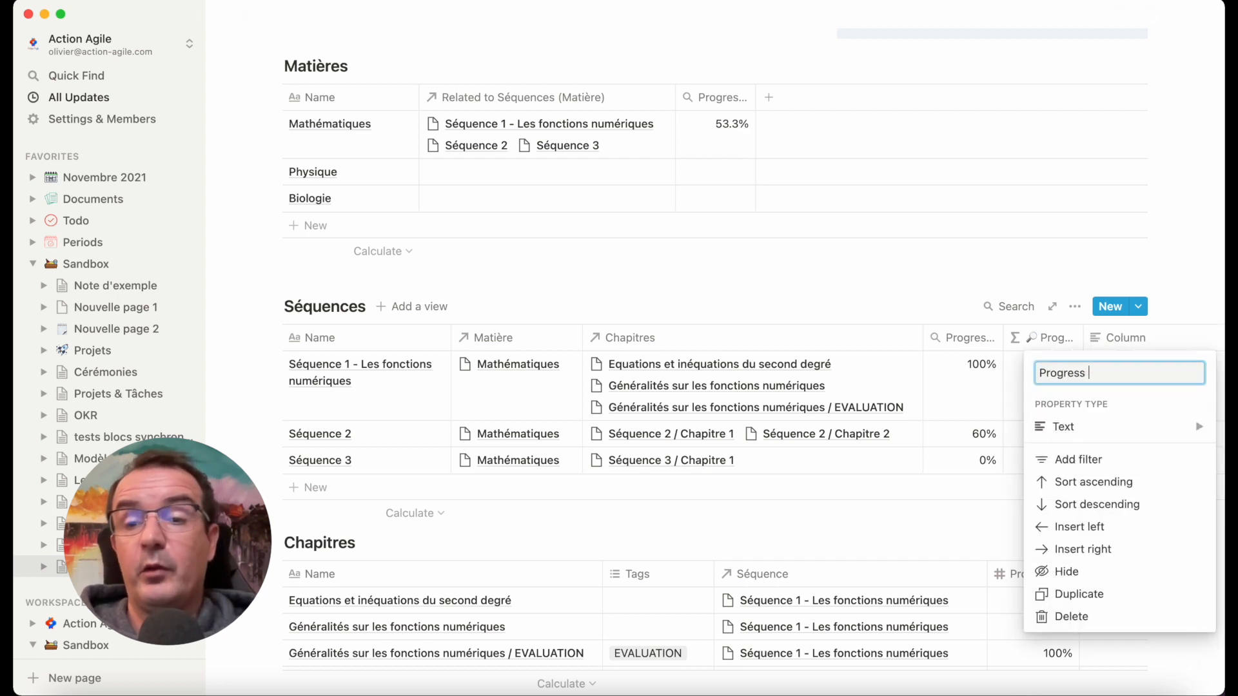
text( Bar)
click(1060, 427)
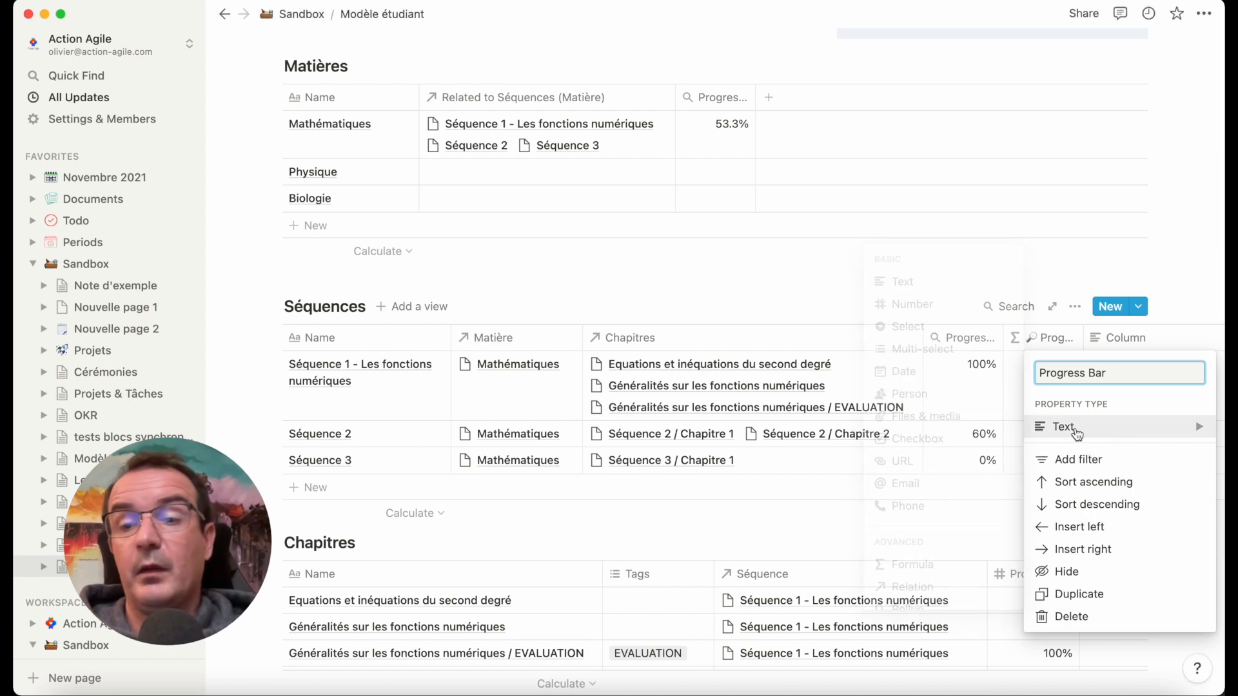
click(905, 567)
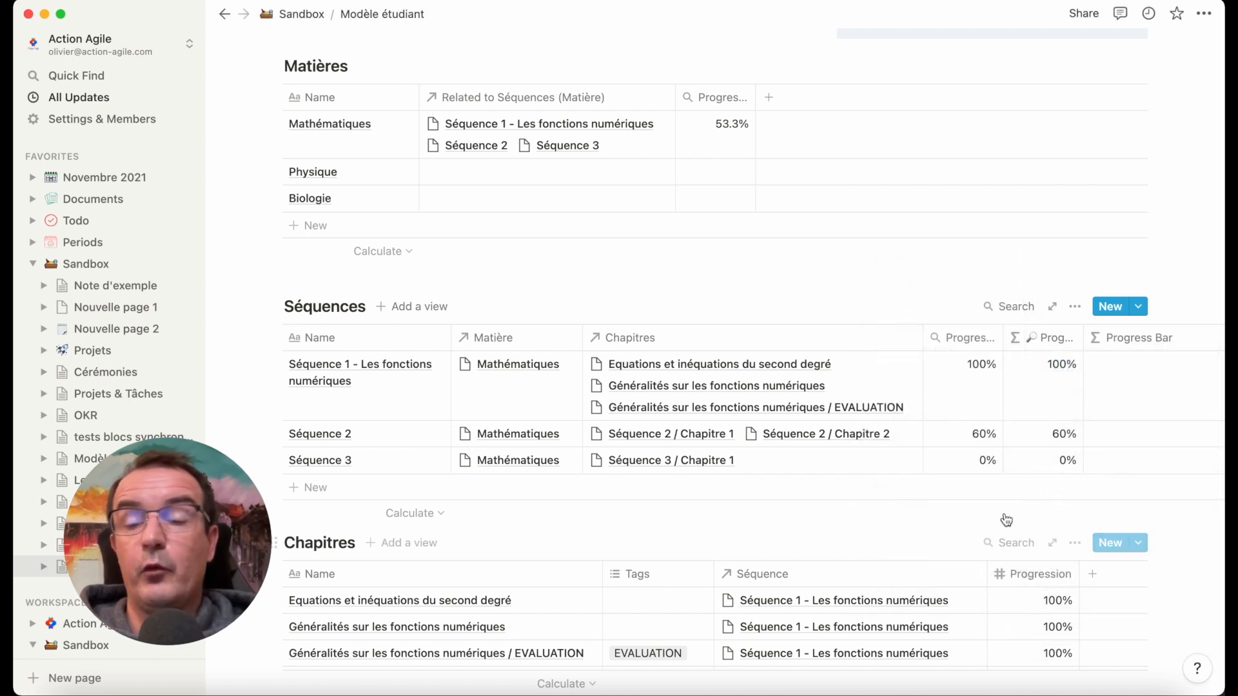
click(1152, 377)
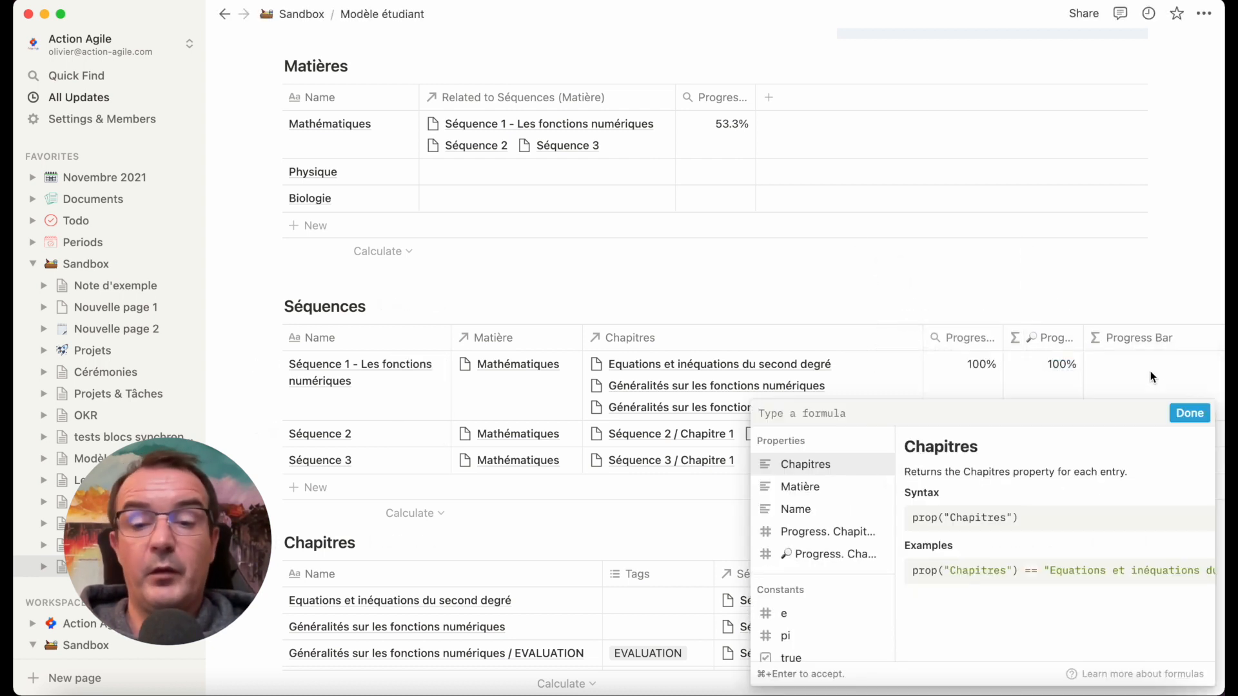
text(Progress. Chapitres)
key(super+z)
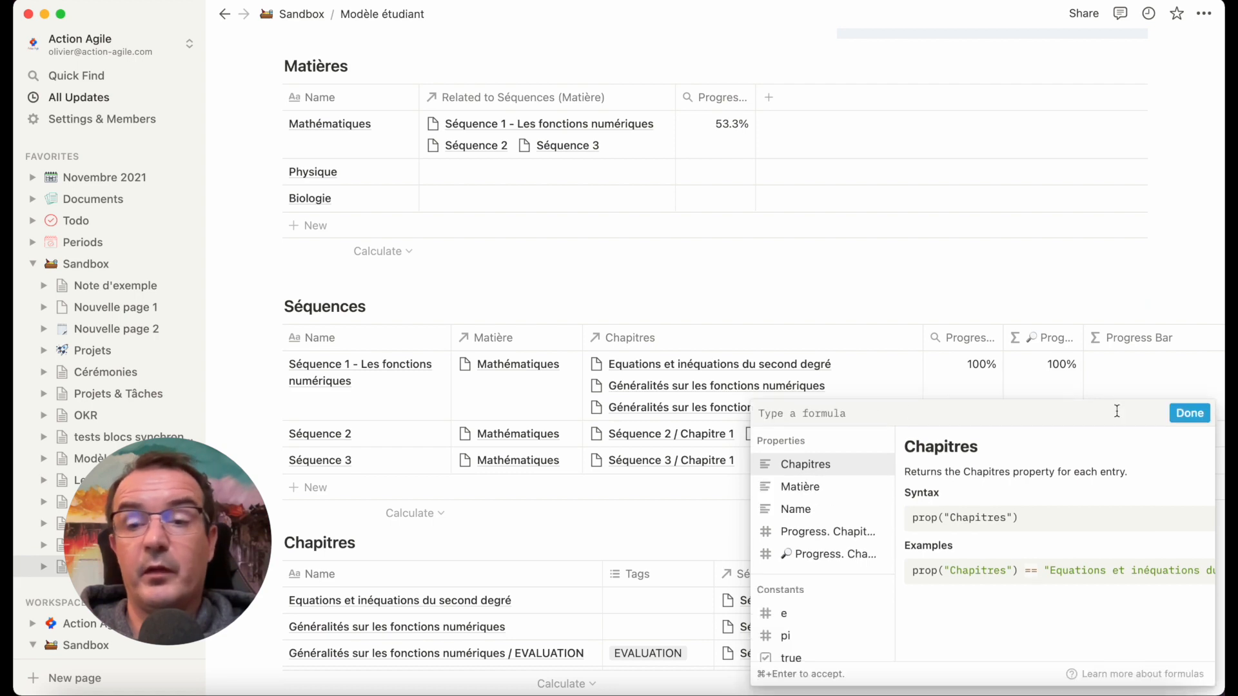
click(1020, 264)
Copy the slice-based progress bar formula from the code block below Chapitres into the Progress Bar column of the Séquences table
scroll(1038, 432, down, 6)
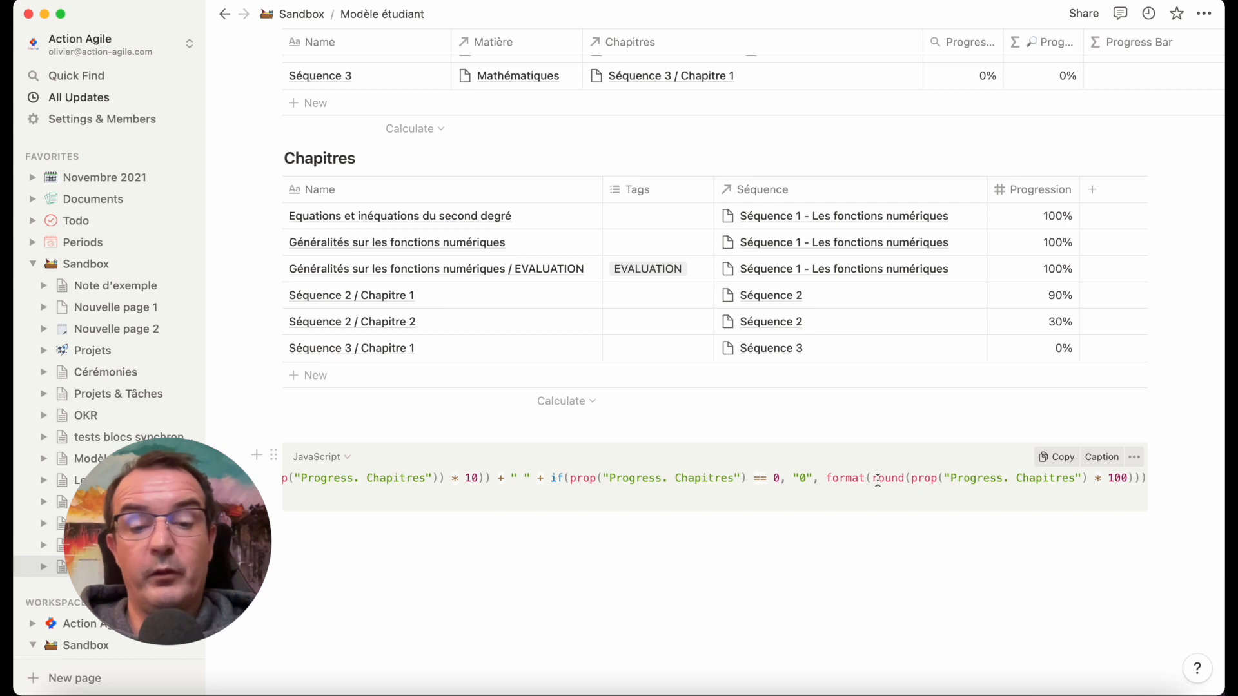
triple_click(878, 481)
scroll(931, 294, up, 5)
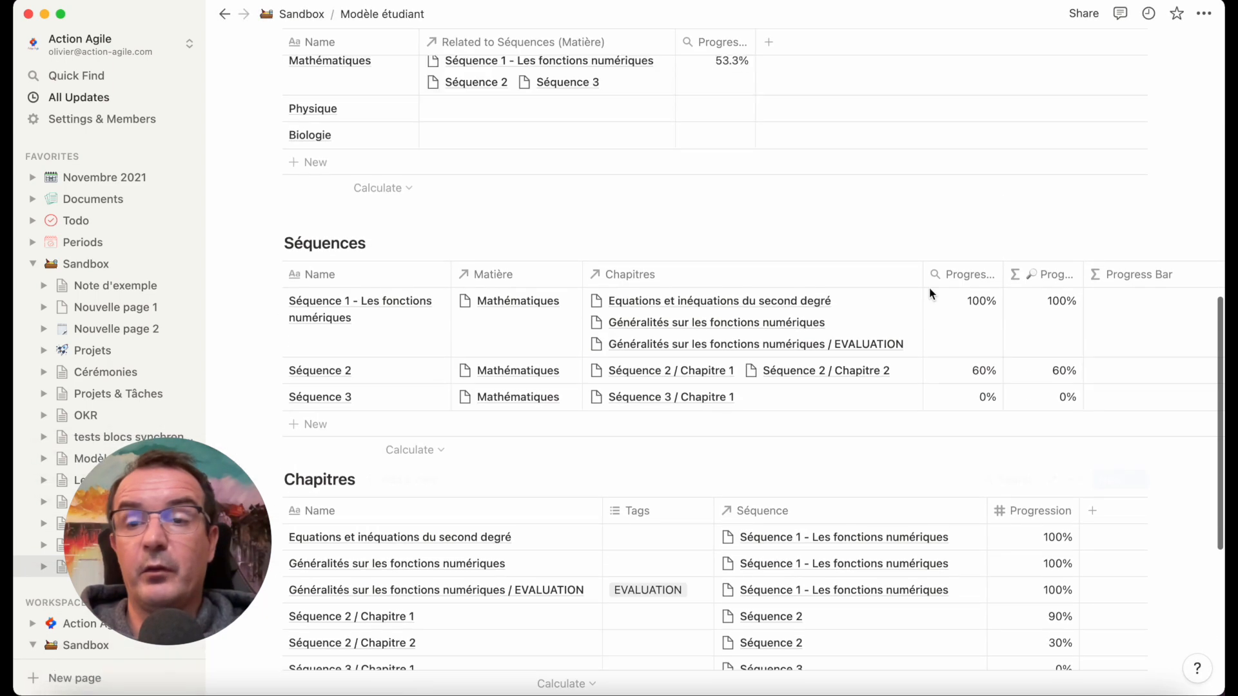
click(1143, 322)
text(slice("●●●●●●●●●●", 0, round(prop("Progress. Chapitres") * 10)) + slice("○○○○○○○○○○", 0, round((1 - prop("Progress. Chapitres")) * 10)) + " " + if(prop("Progress. Chapitres") == 0, "0", format(round(prop("Progress. Chapitres") * 100))) + "%")
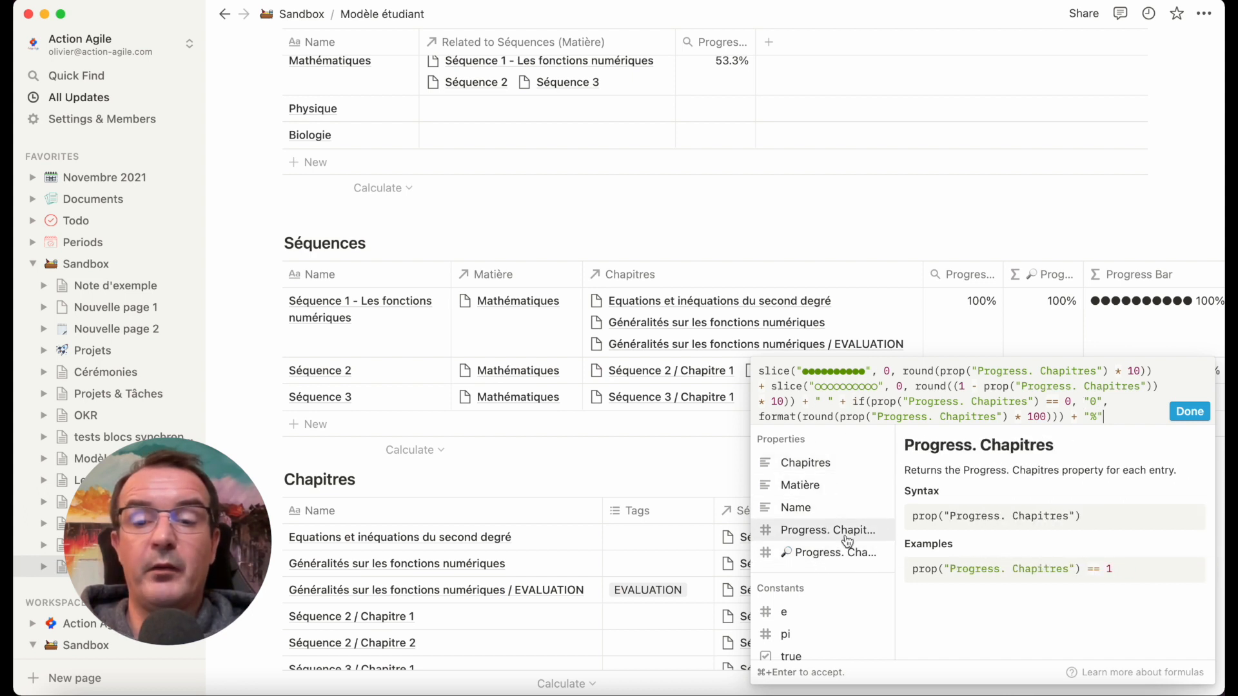
click(944, 213)
Hide the Progress. Chapitres rollup column and the 🔎 Progress. Chapitres formula column in the Séquences table
scroll(1113, 364, right, 3)
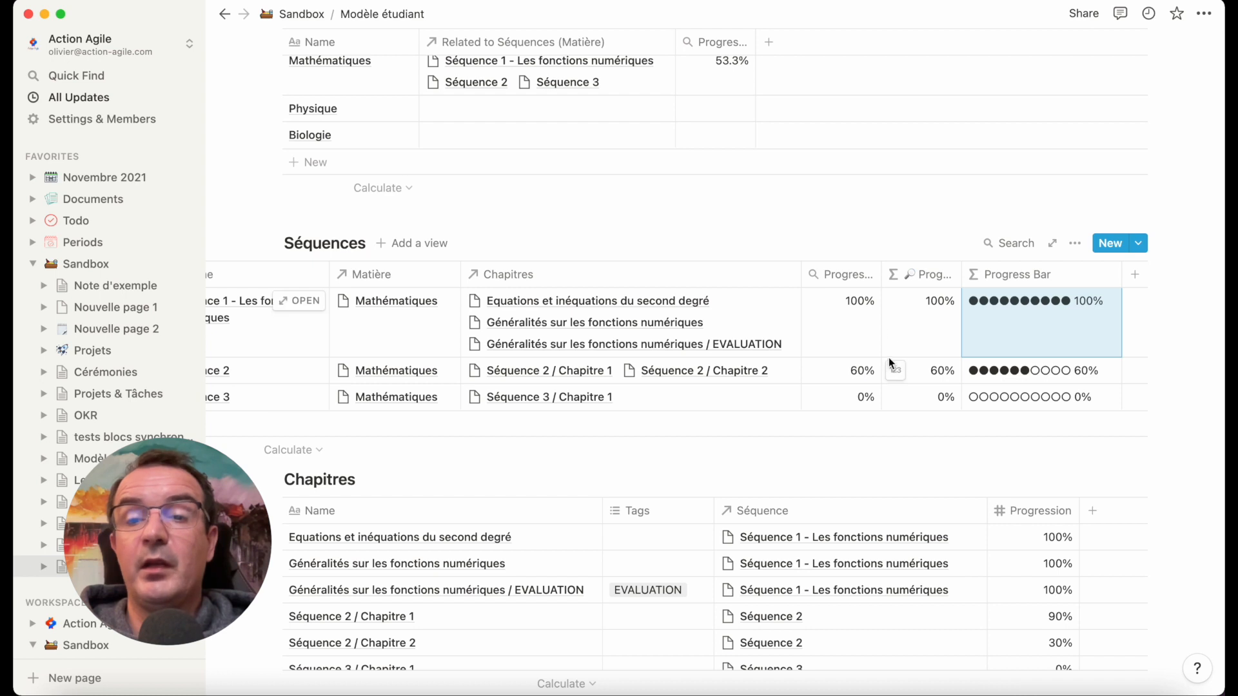
click(858, 277)
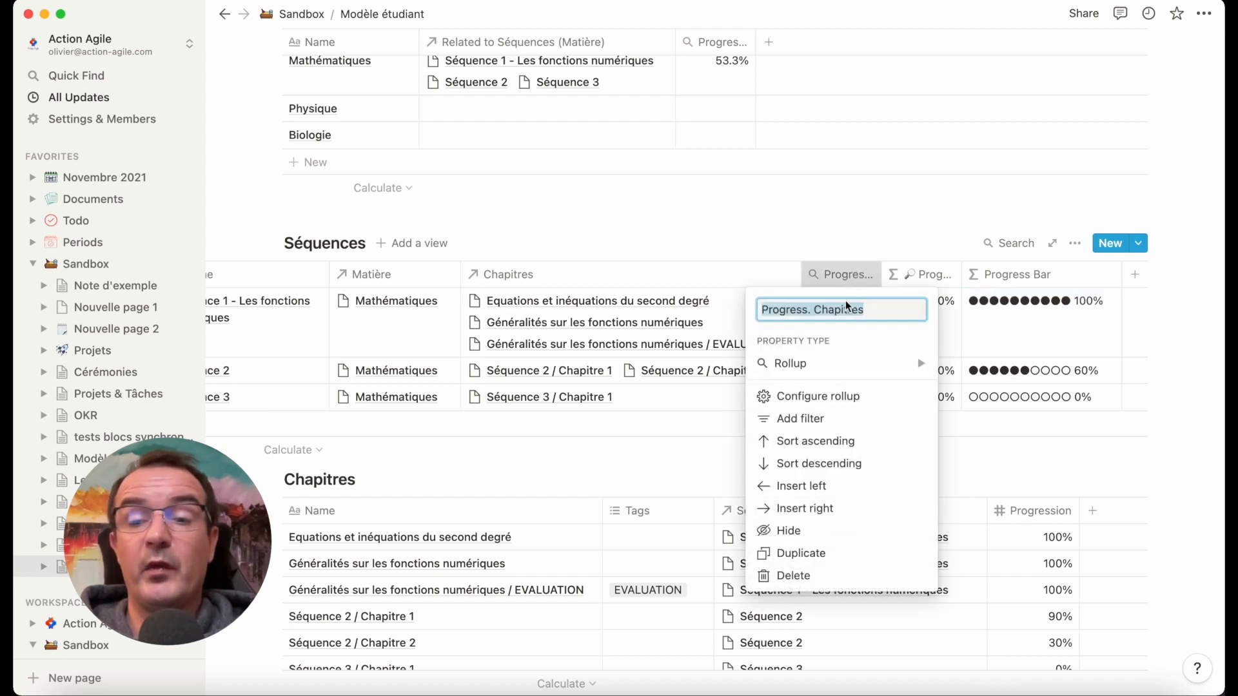
click(790, 528)
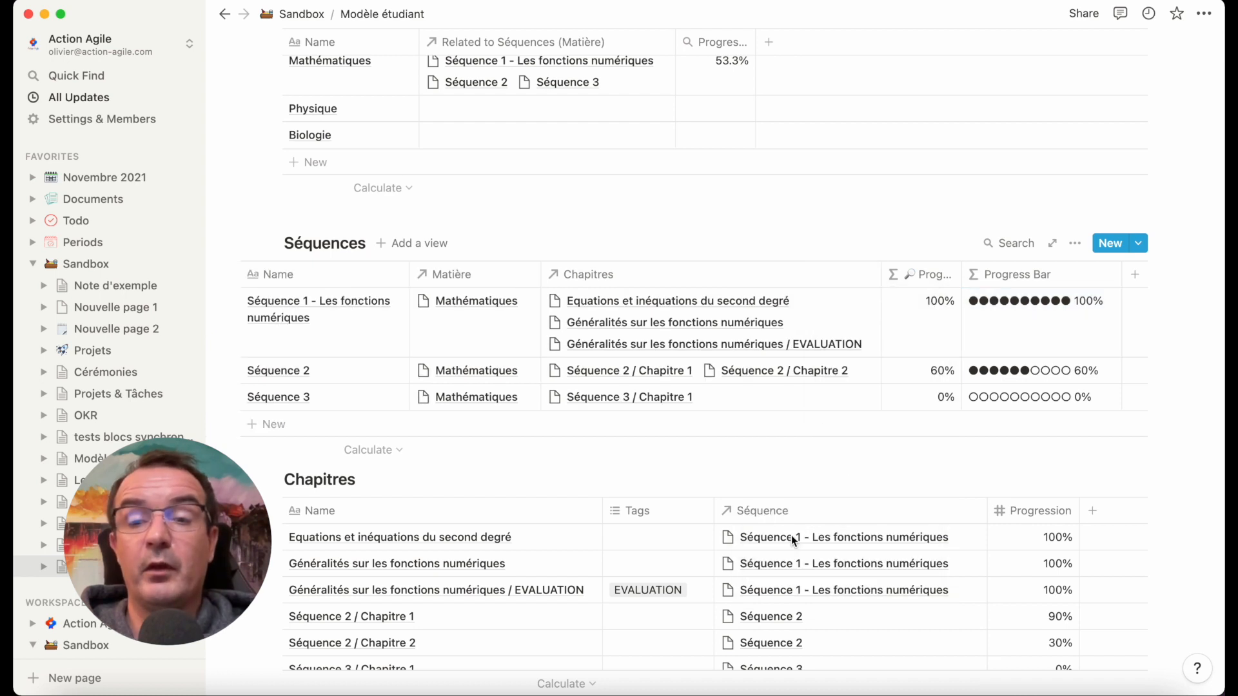
click(943, 277)
click(919, 530)
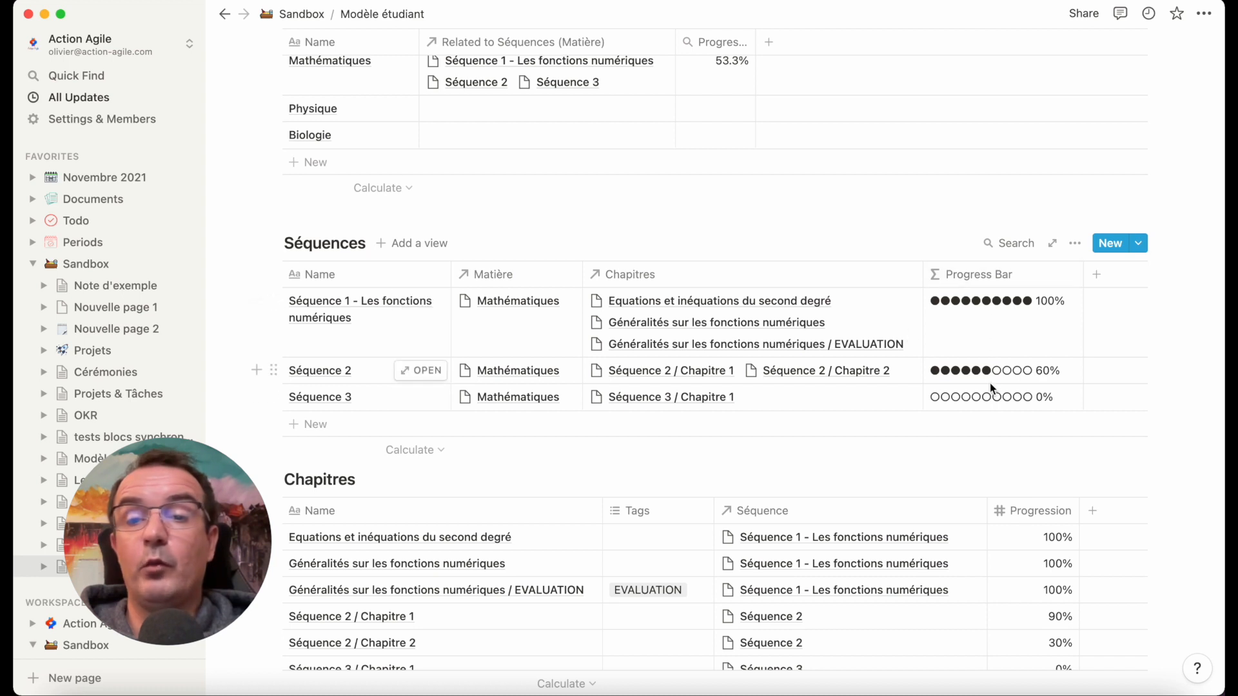
Add a Formula column named "Progress Bar" at the end of the Matières table
scroll(979, 228, up, 3)
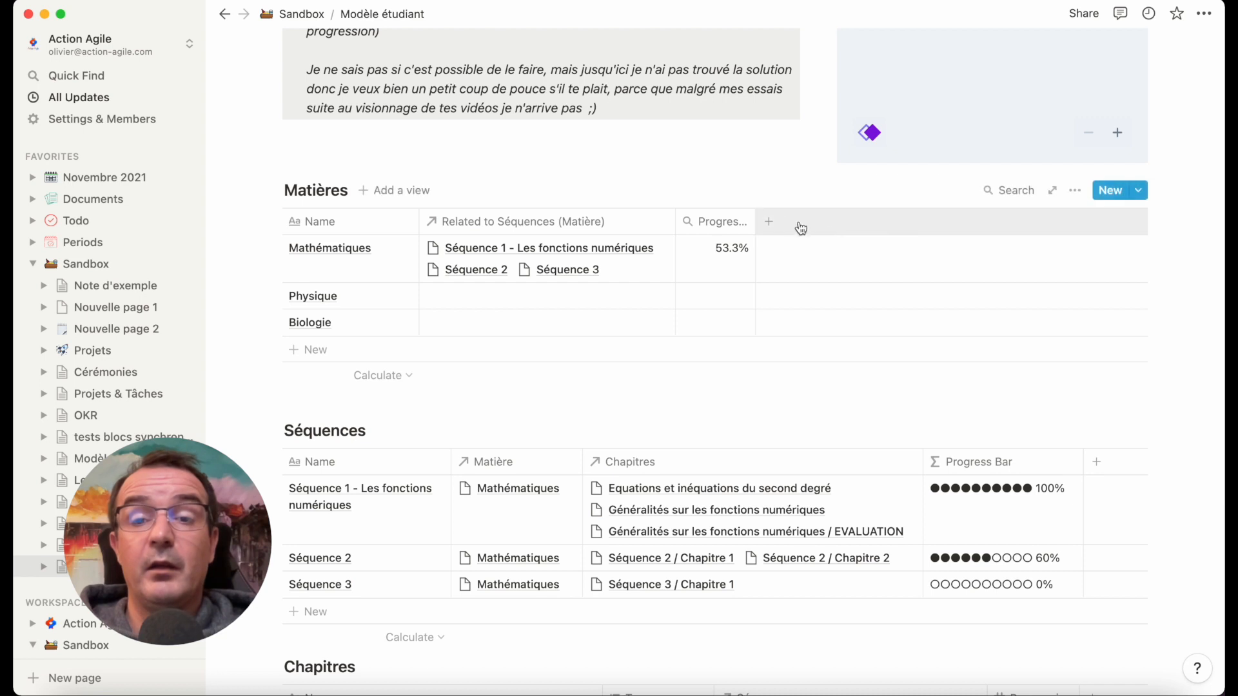
click(771, 226)
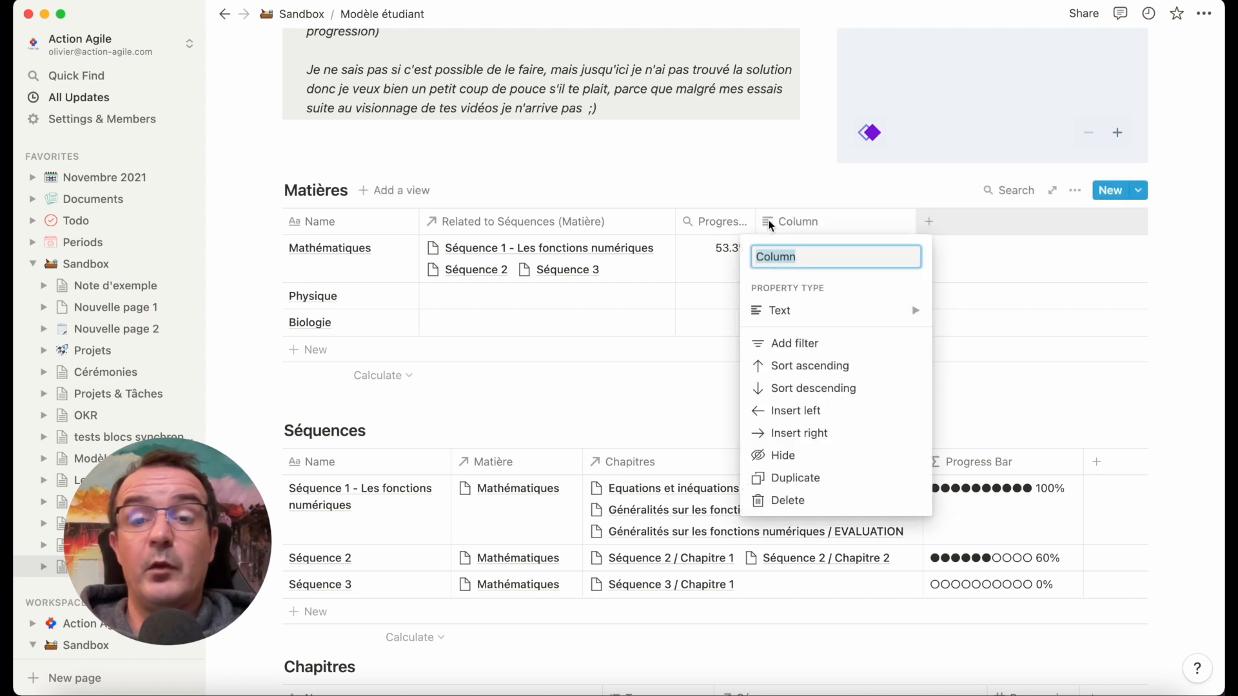
text(Progress)
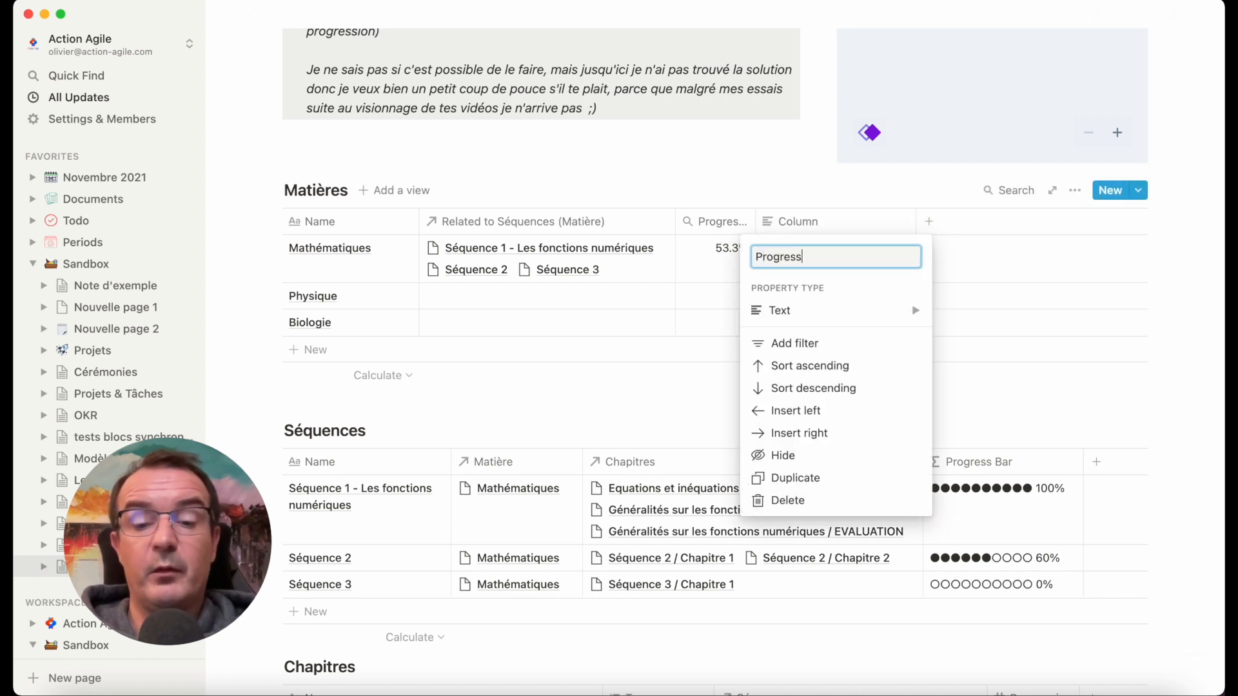
text( Bar)
click(819, 311)
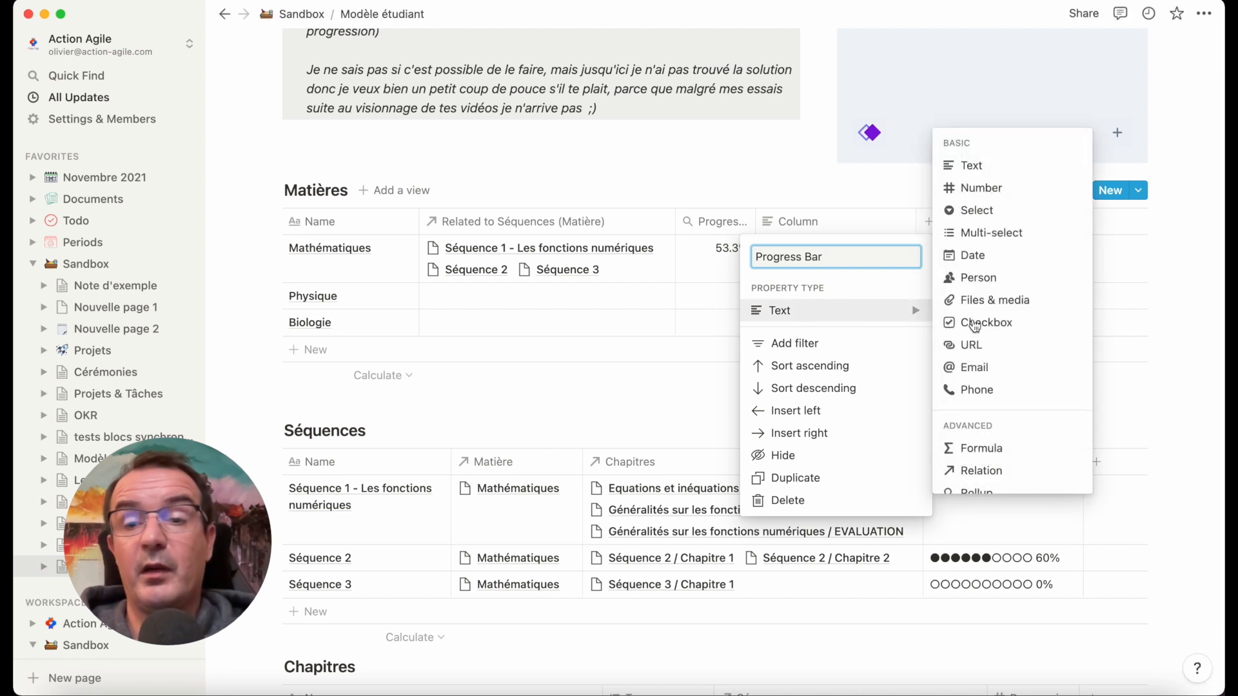
click(999, 444)
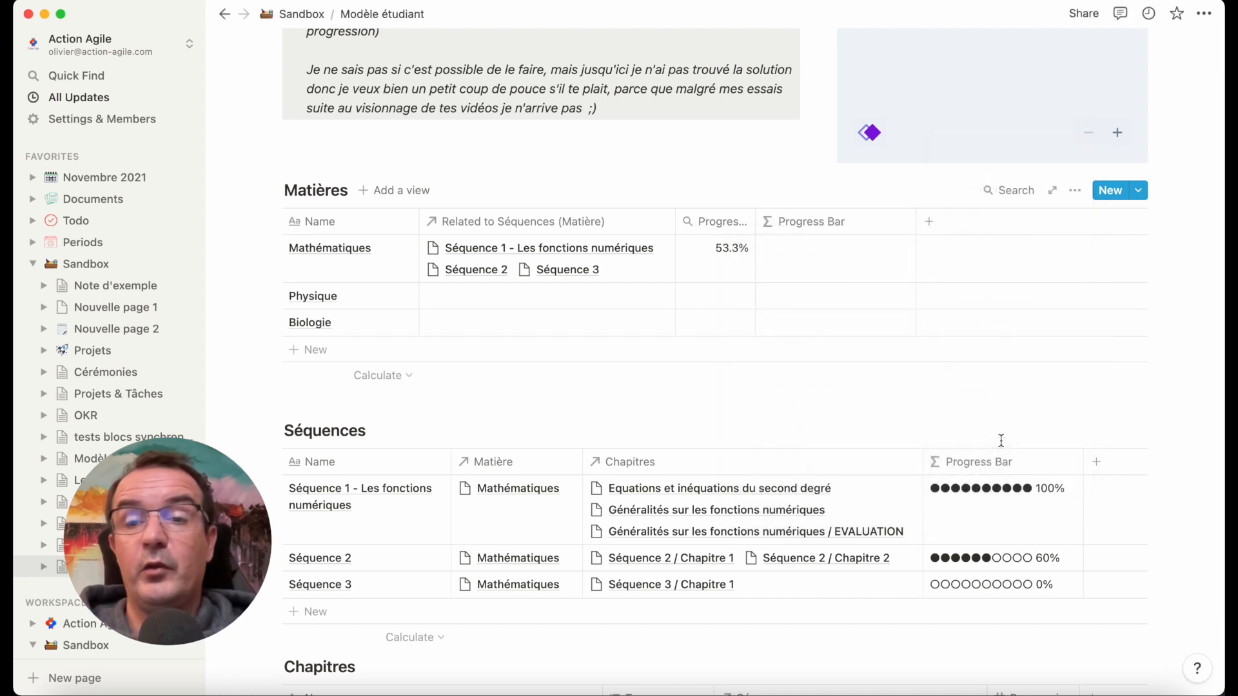
Paste the copied progress bar formula into the Matières Progress Bar column and change its first property reference to "Progress. Séquences"
click(850, 258)
text(slice("●●●●●●●●●●", 0, round(prop("Progress. Chapitres") * 10)) + slice("○○○○○○○○○○", 0, round((1 - prop("Progress. Chapitres")) * 10)) + " " + if(prop("Progress. Chapitres") == 0, "0", format(round(prop("Progress. Chapitres") * 100))) + "%")
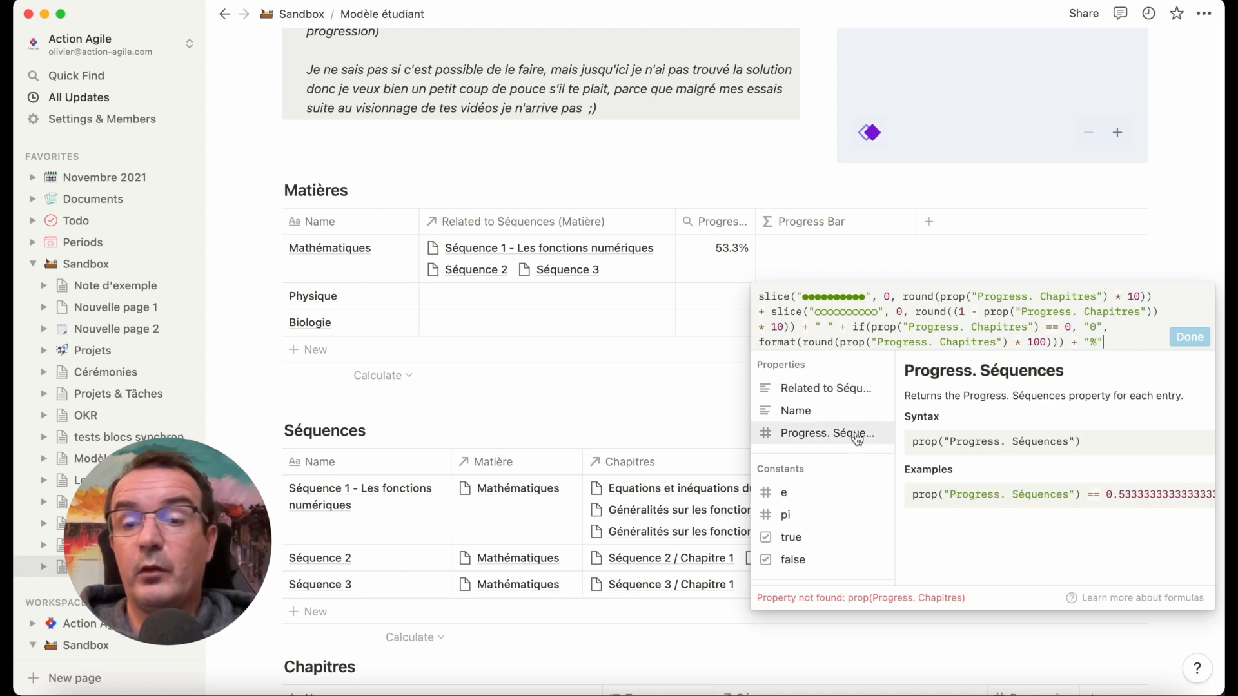
double_click(1059, 296)
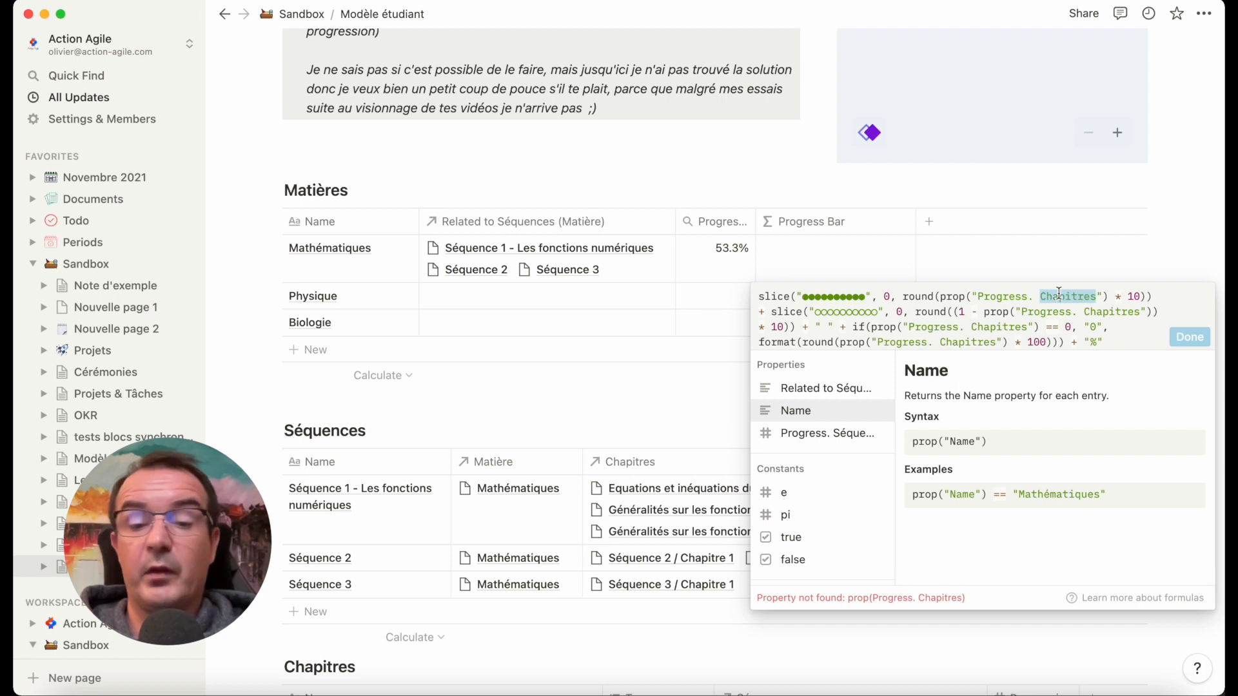
text(Séquences)
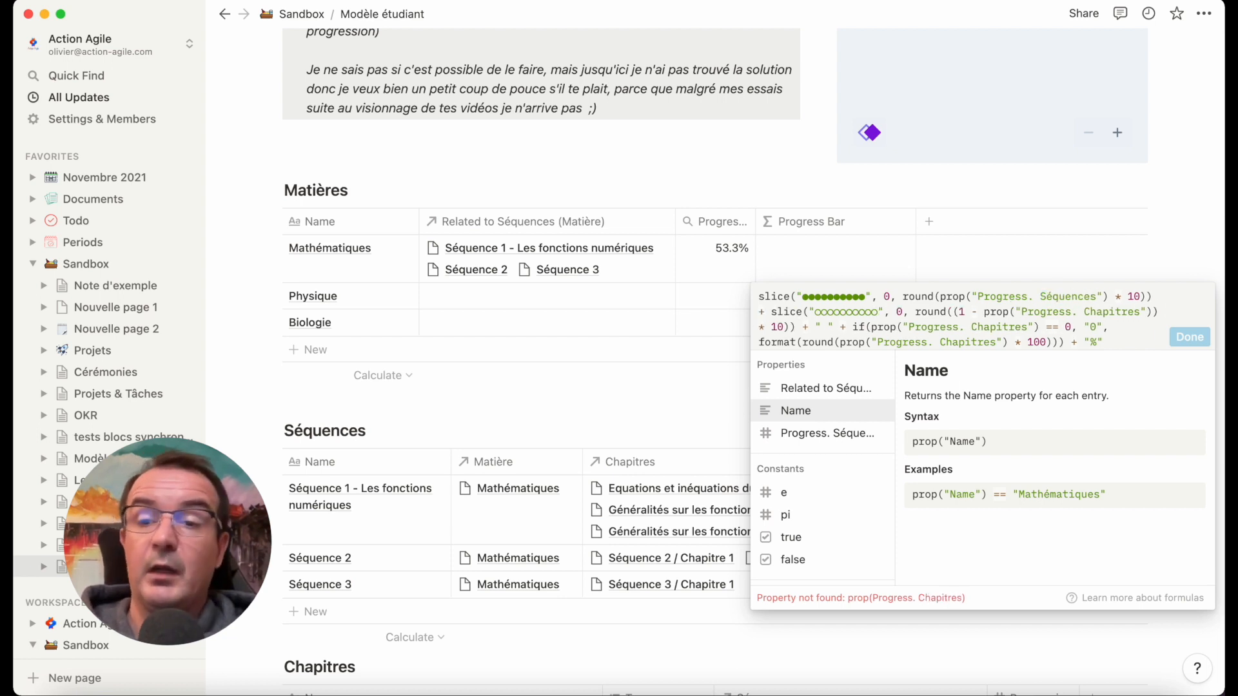
Replace "Chapitres" with "Séquences" in the three remaining property references of the Matières progress bar formula and save it
double_click(1058, 297)
key(cmd+c)
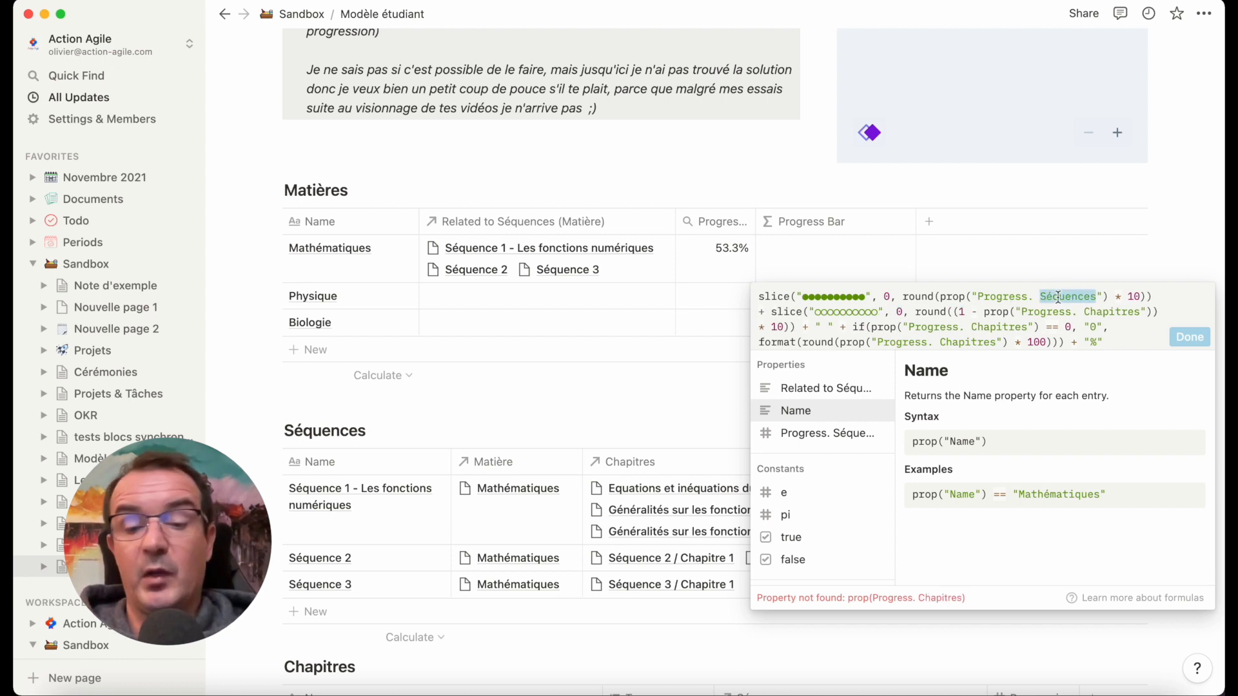
double_click(1112, 312)
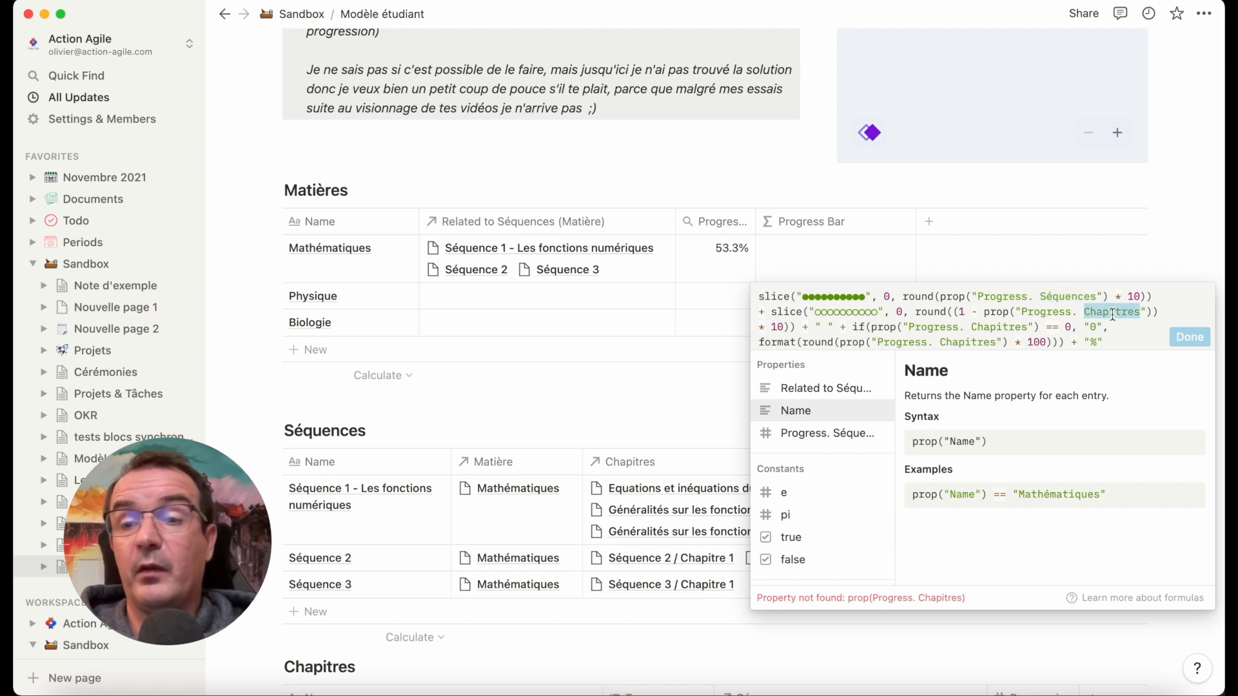
key(cmd+v)
double_click(1010, 327)
key(super+v)
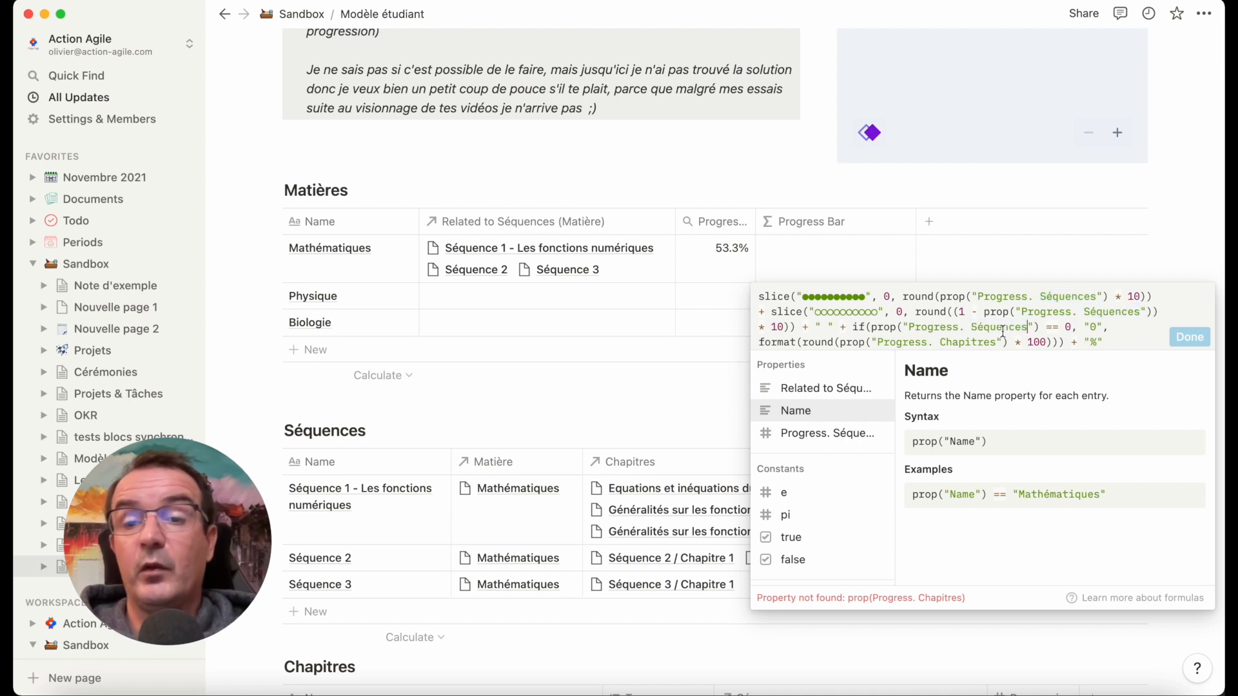
double_click(979, 343)
key(super+v)
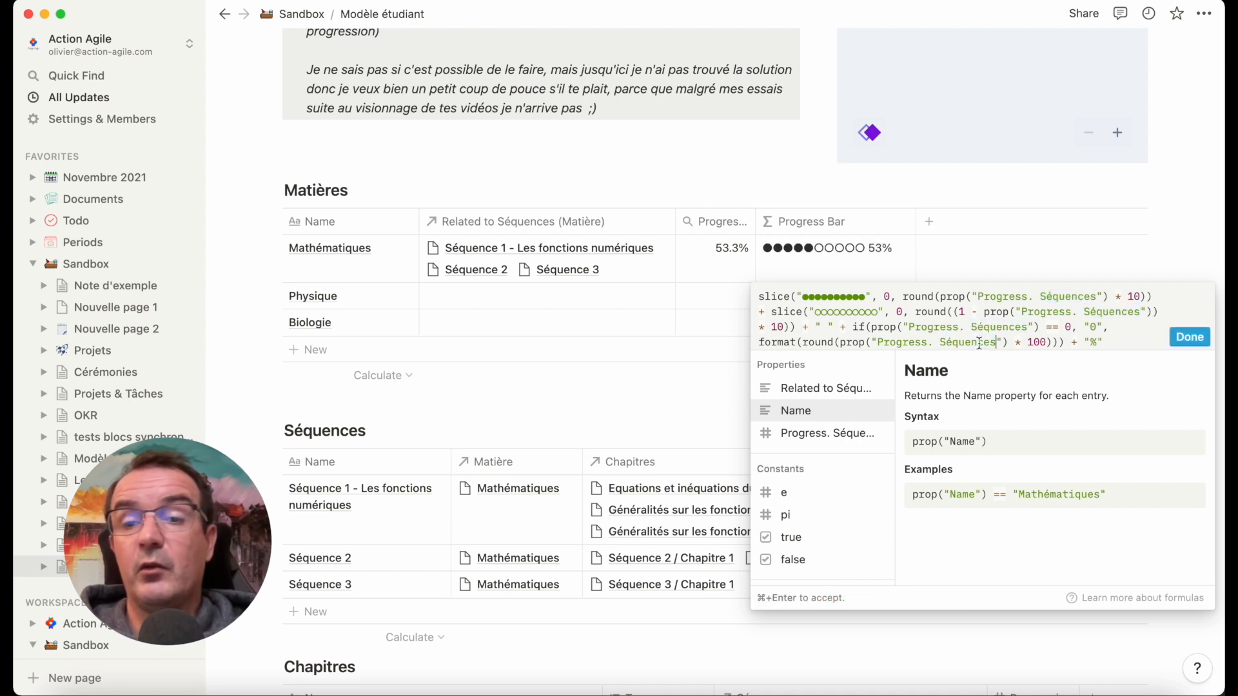
click(1190, 336)
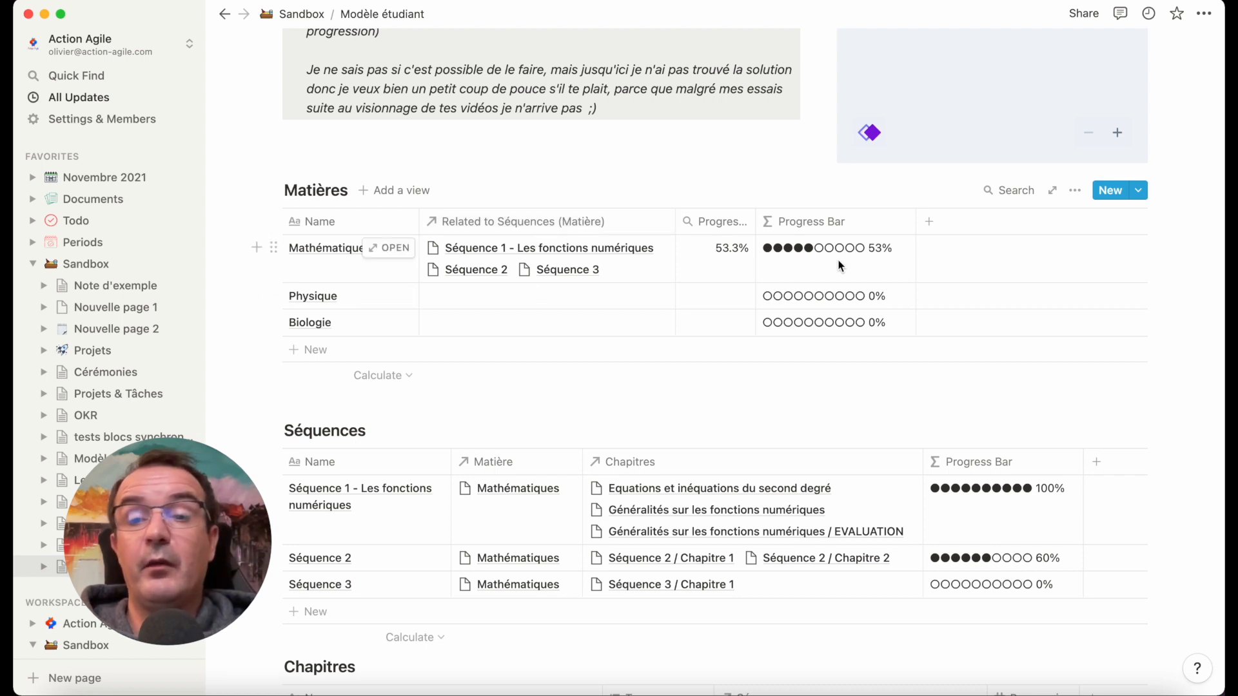
Hide the Progress. Séquences column in the Matières table and narrow its Progress Bar and Related to Séquences columns
click(726, 230)
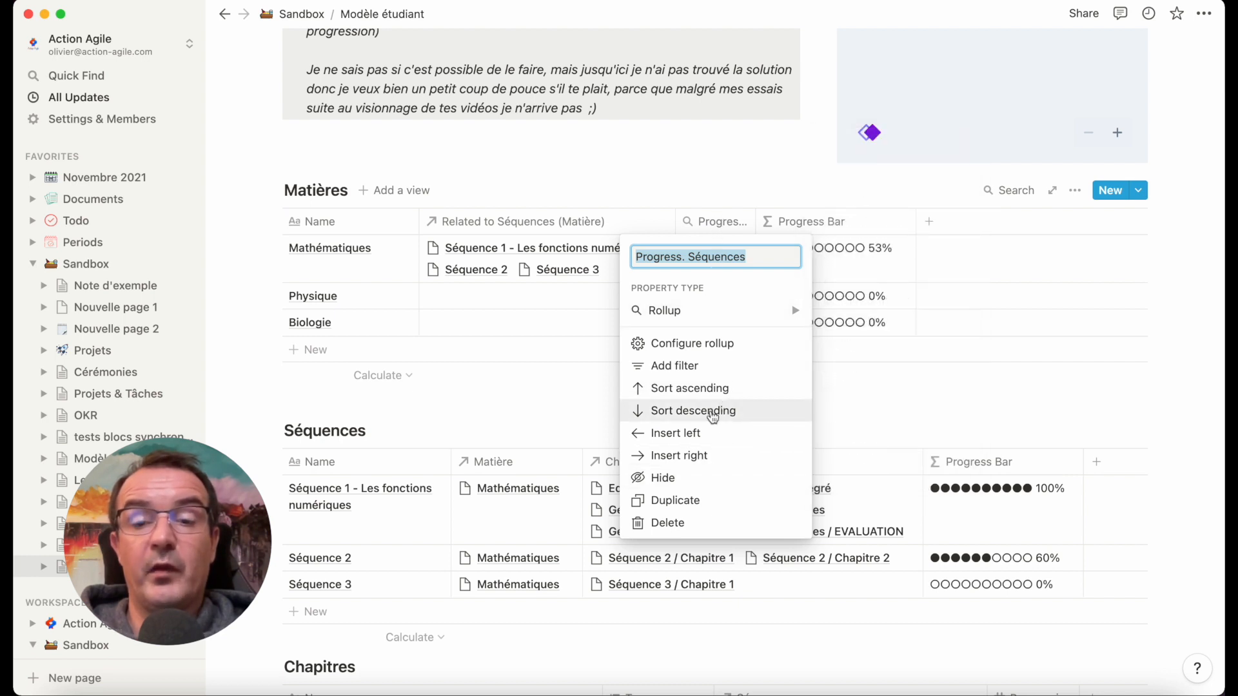
click(664, 480)
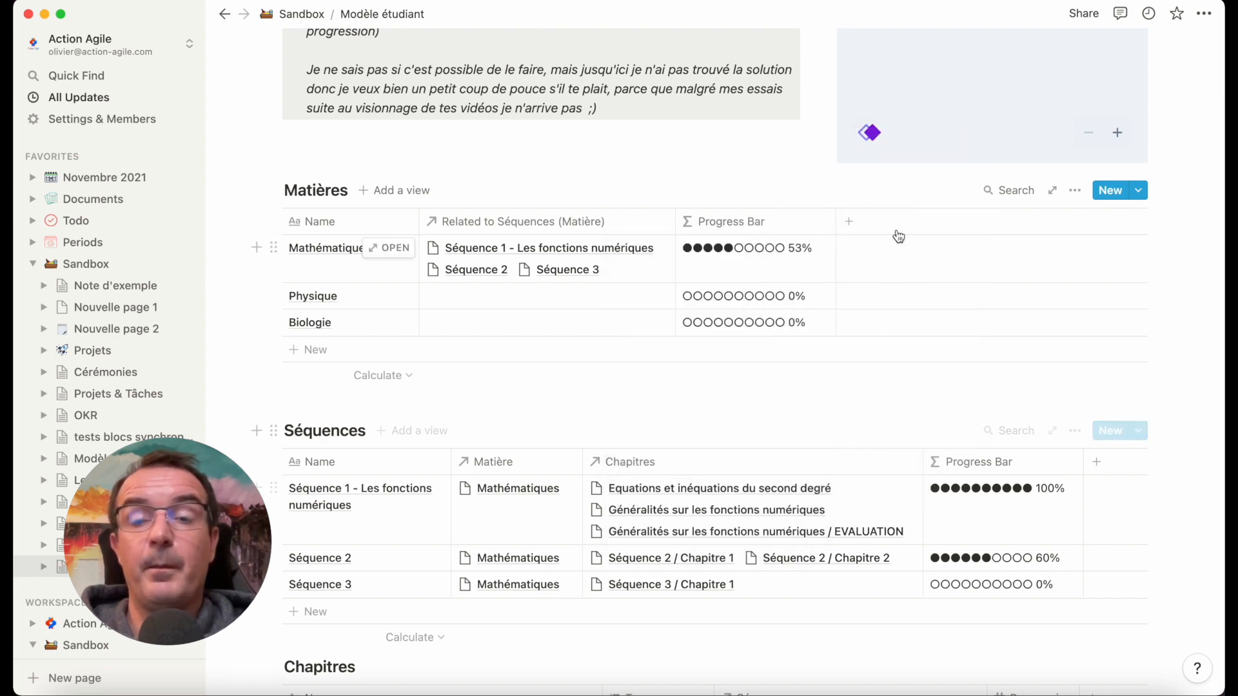
drag(836, 221, 829, 221)
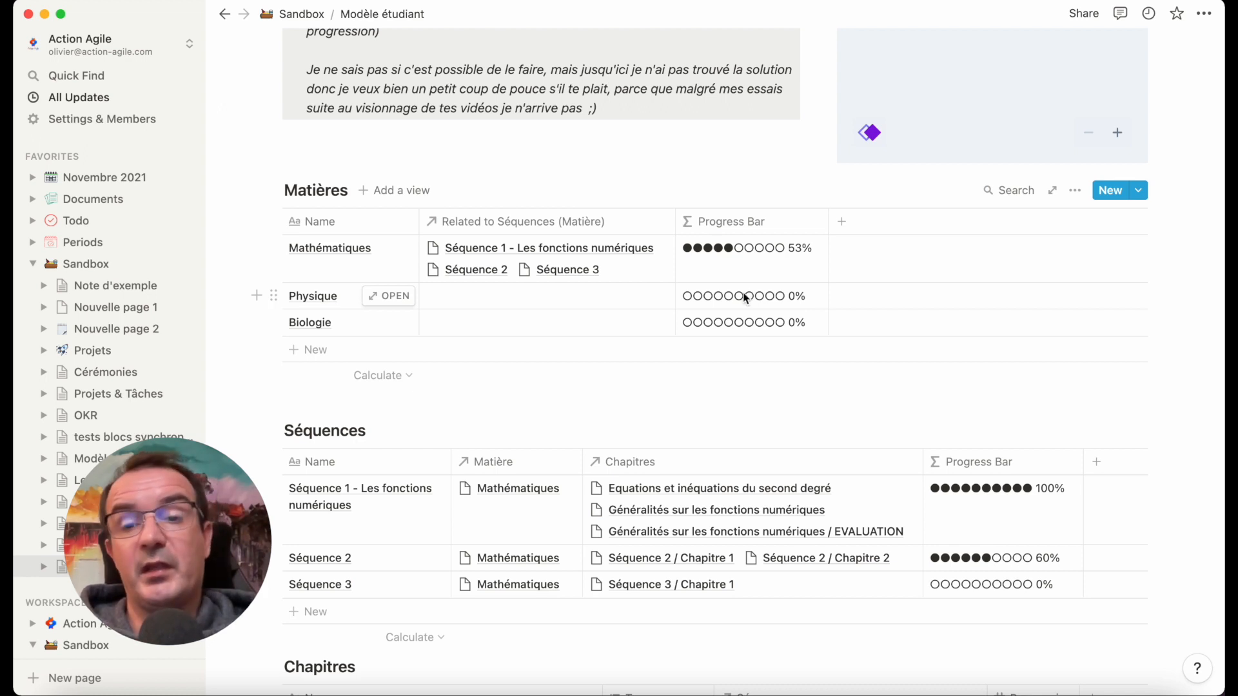
scroll(679, 319, up, 1)
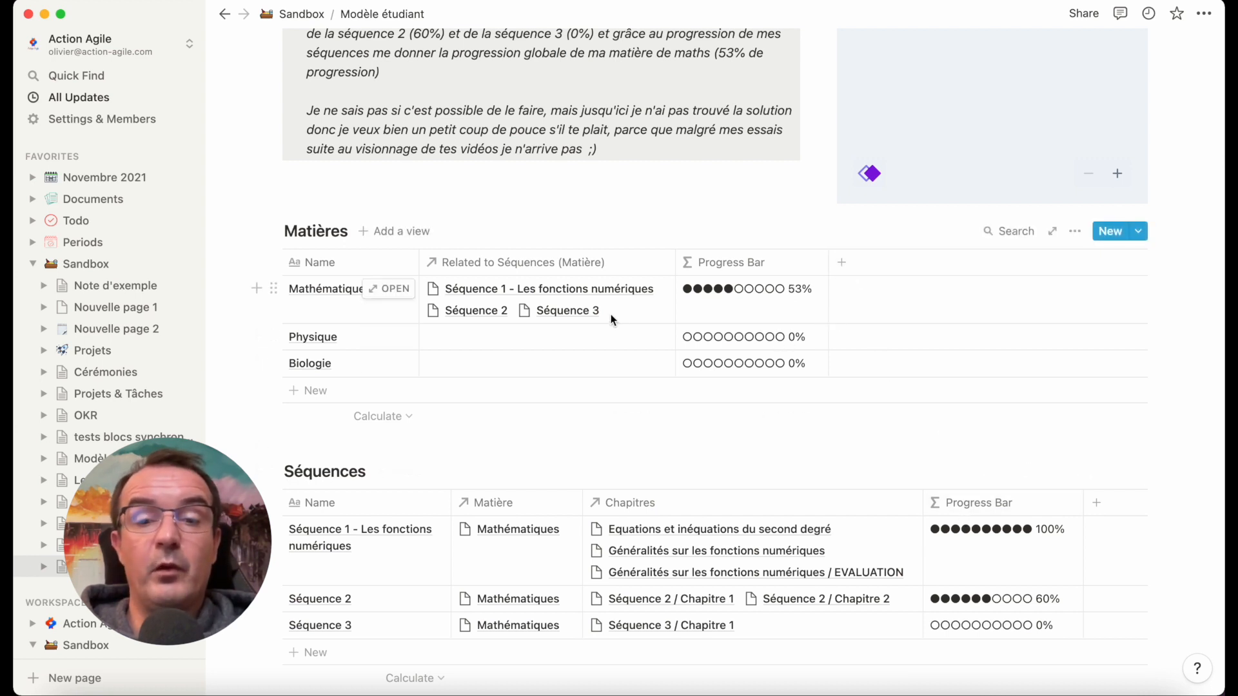
drag(676, 266, 593, 255)
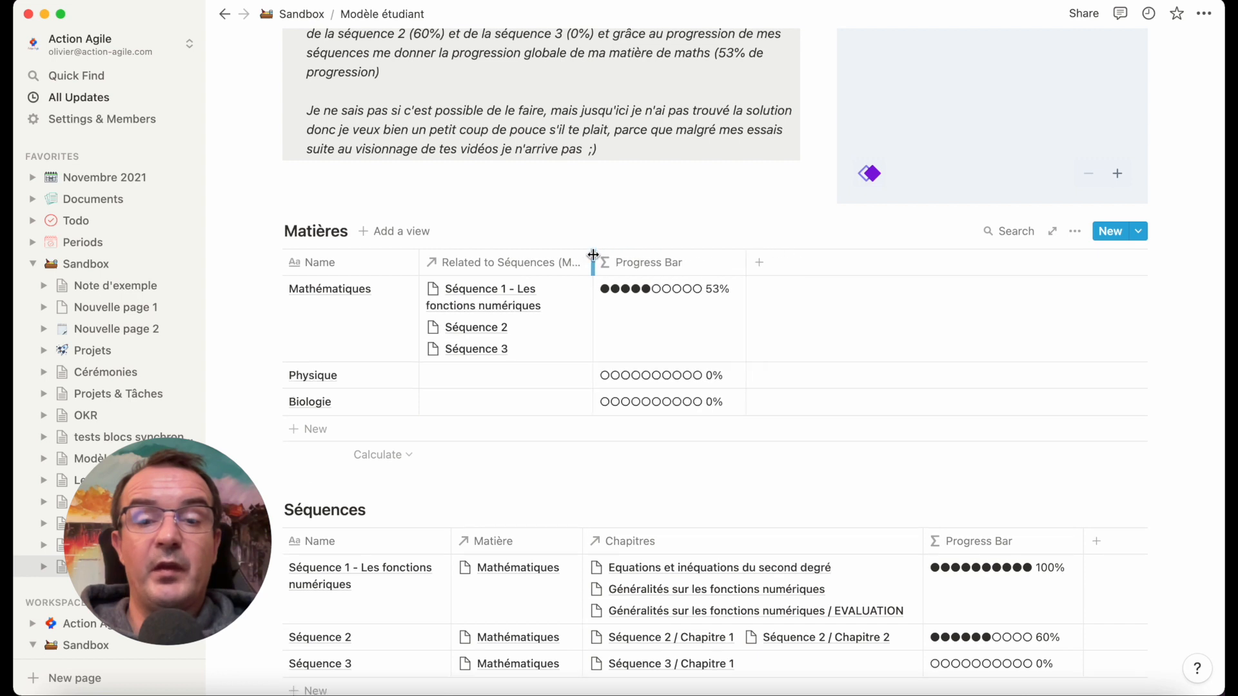
Add a Rollup column at the end of the Matières table
click(760, 262)
mouse_move(832, 353)
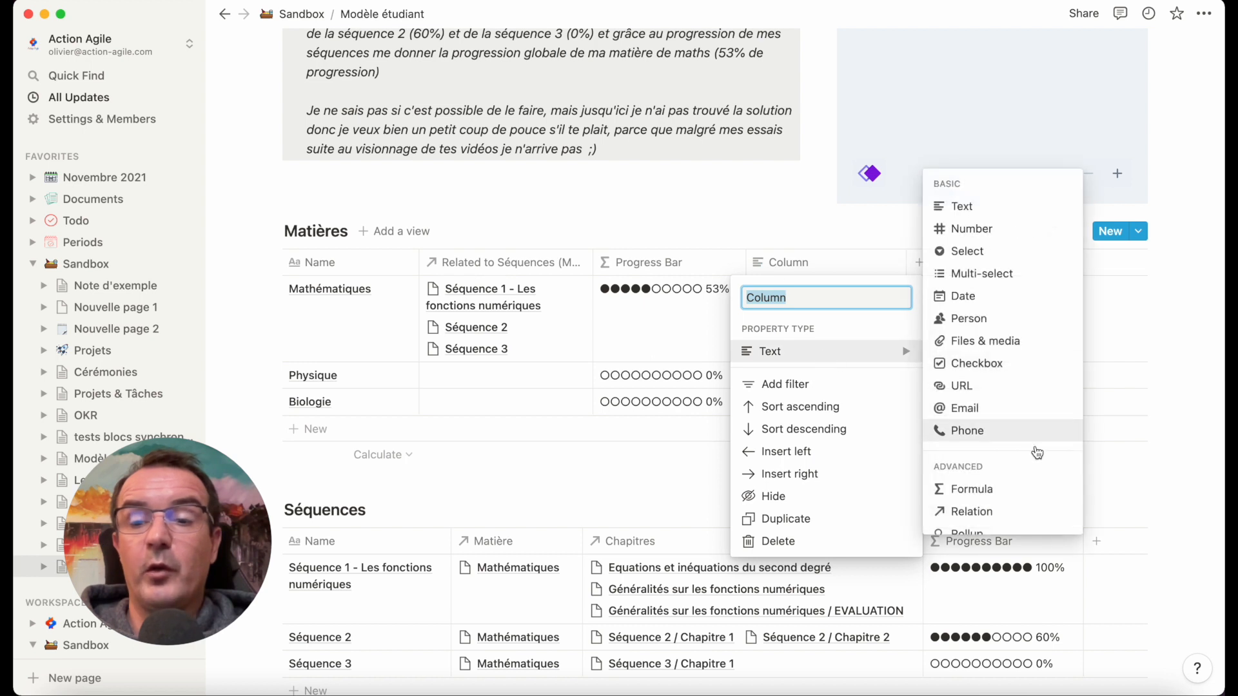
scroll(987, 490, down, 1)
click(973, 509)
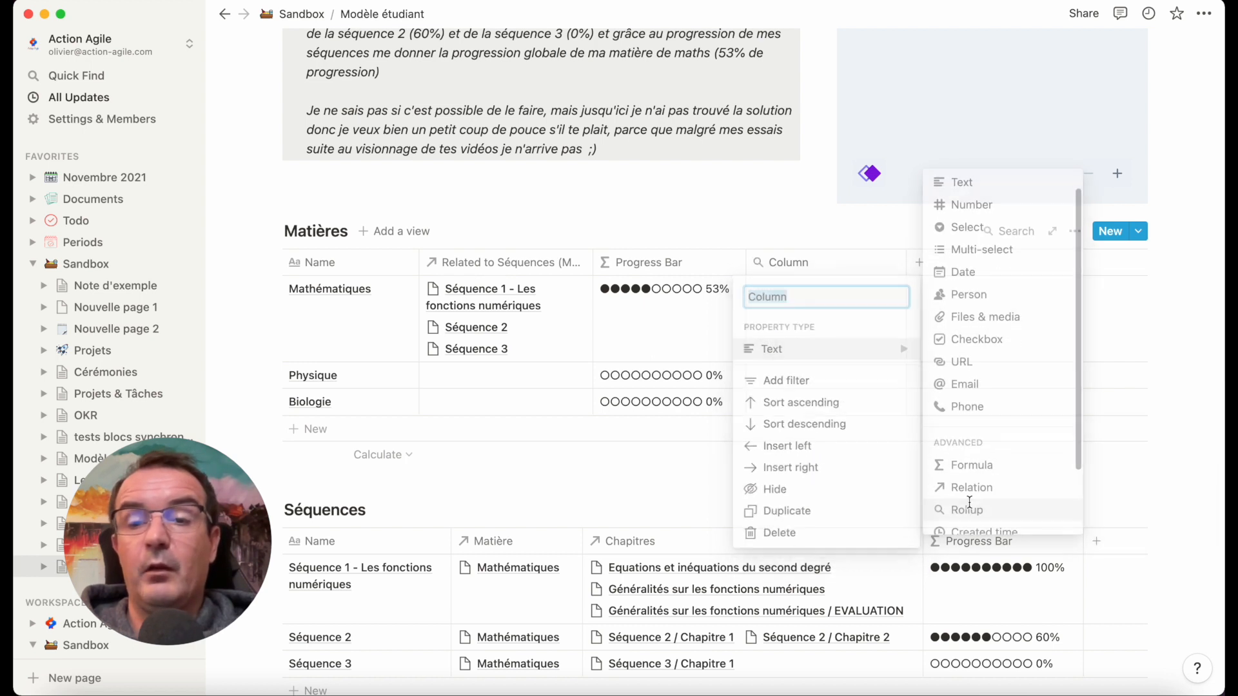
Configure the new Matières rollup to display the Progress Bar property through the Related to Séquences relation, showing the original values
click(832, 261)
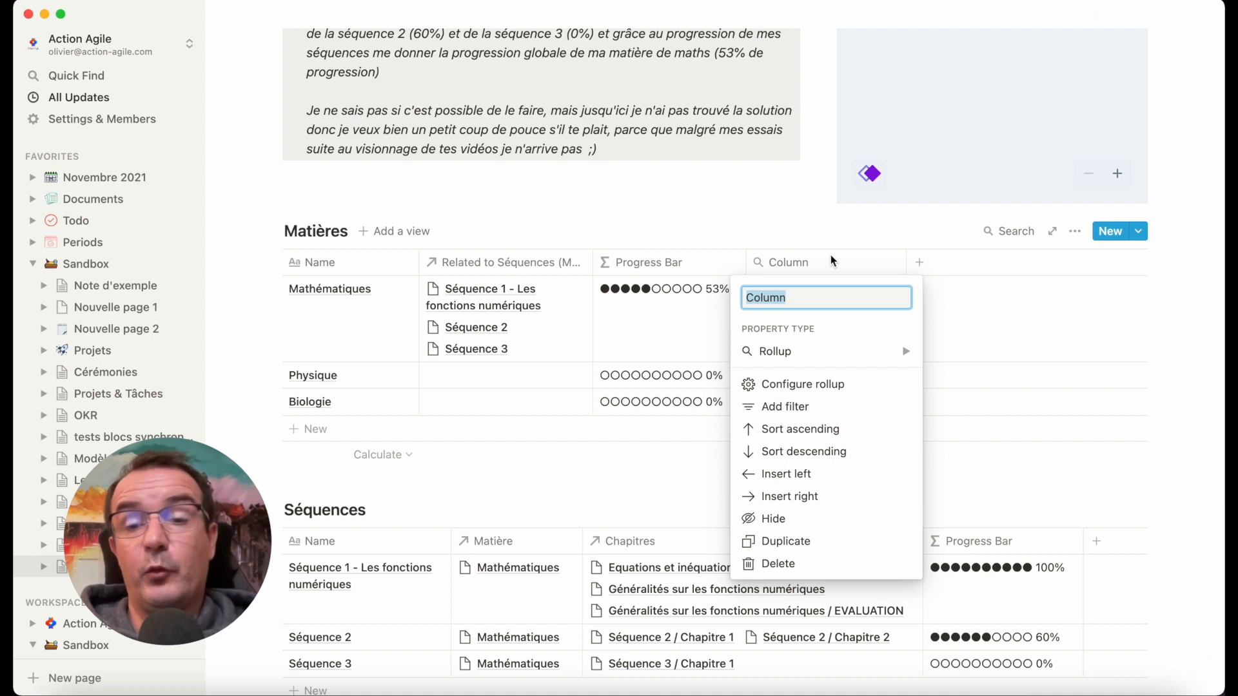
click(831, 352)
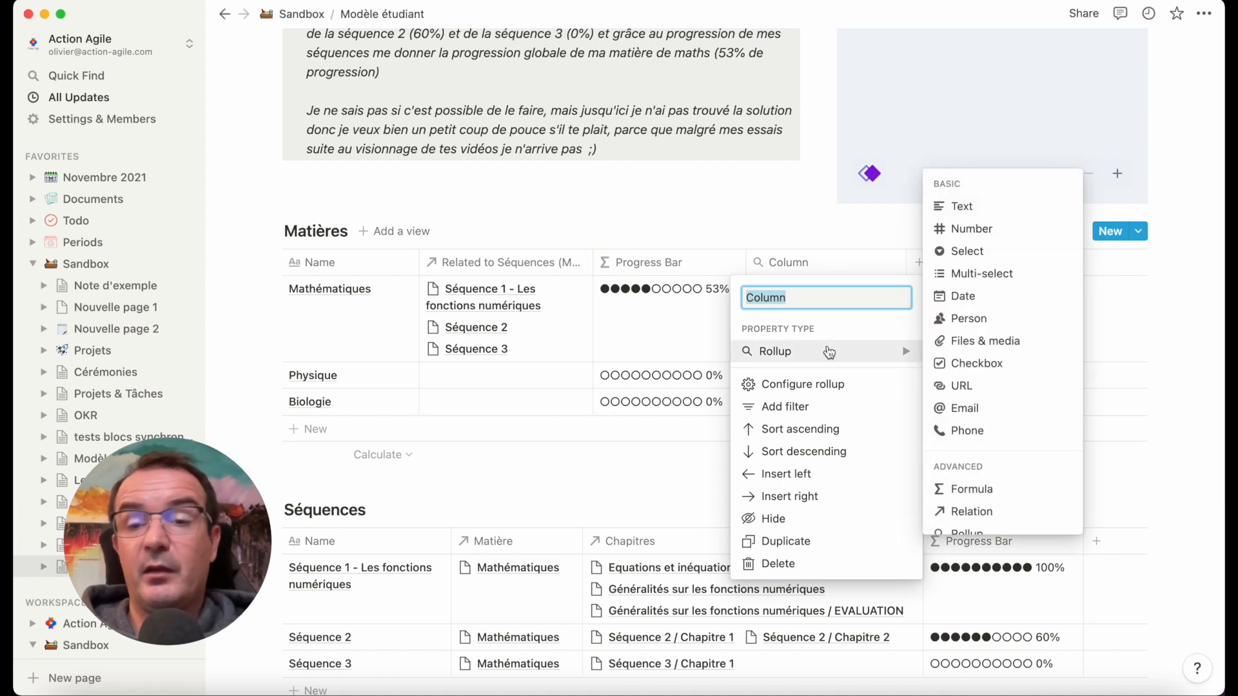
scroll(980, 493, down, 1)
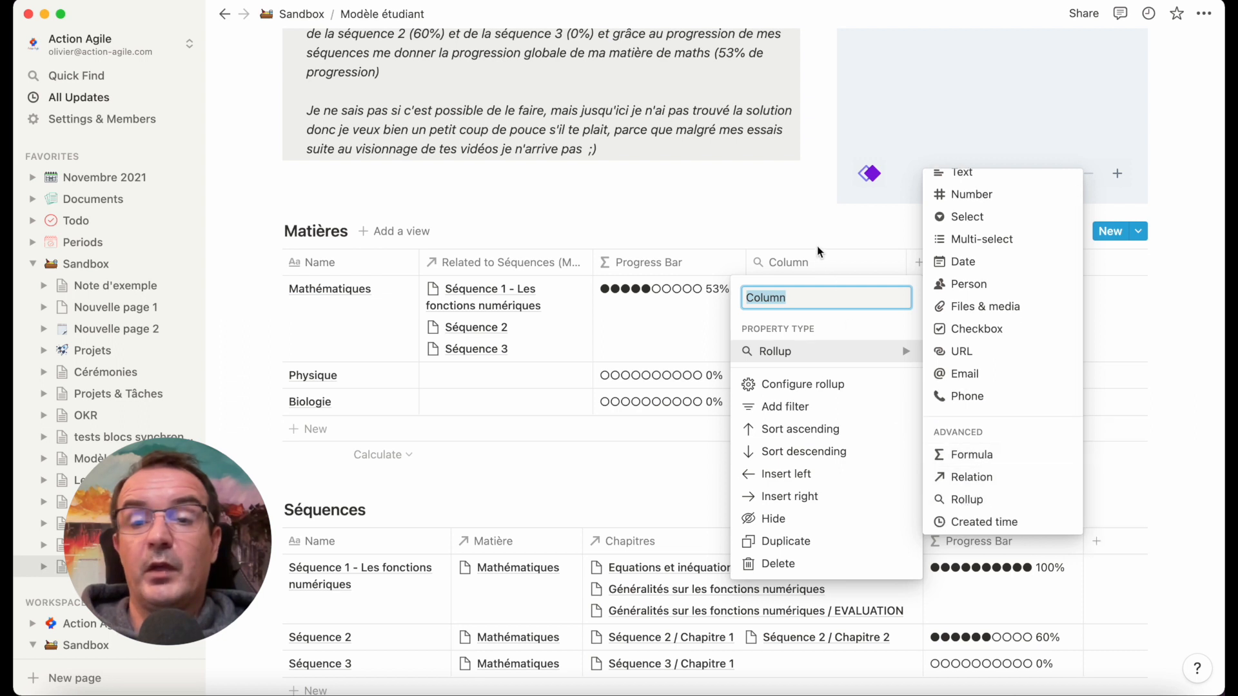
click(784, 385)
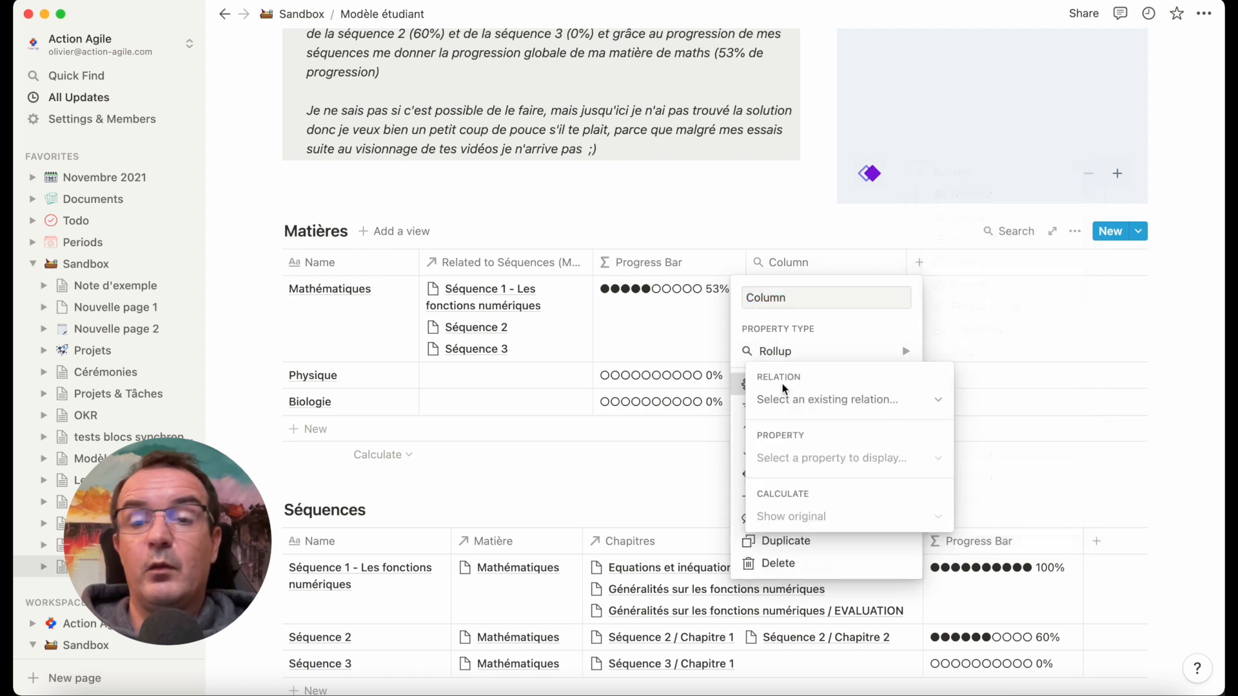
click(852, 400)
click(845, 466)
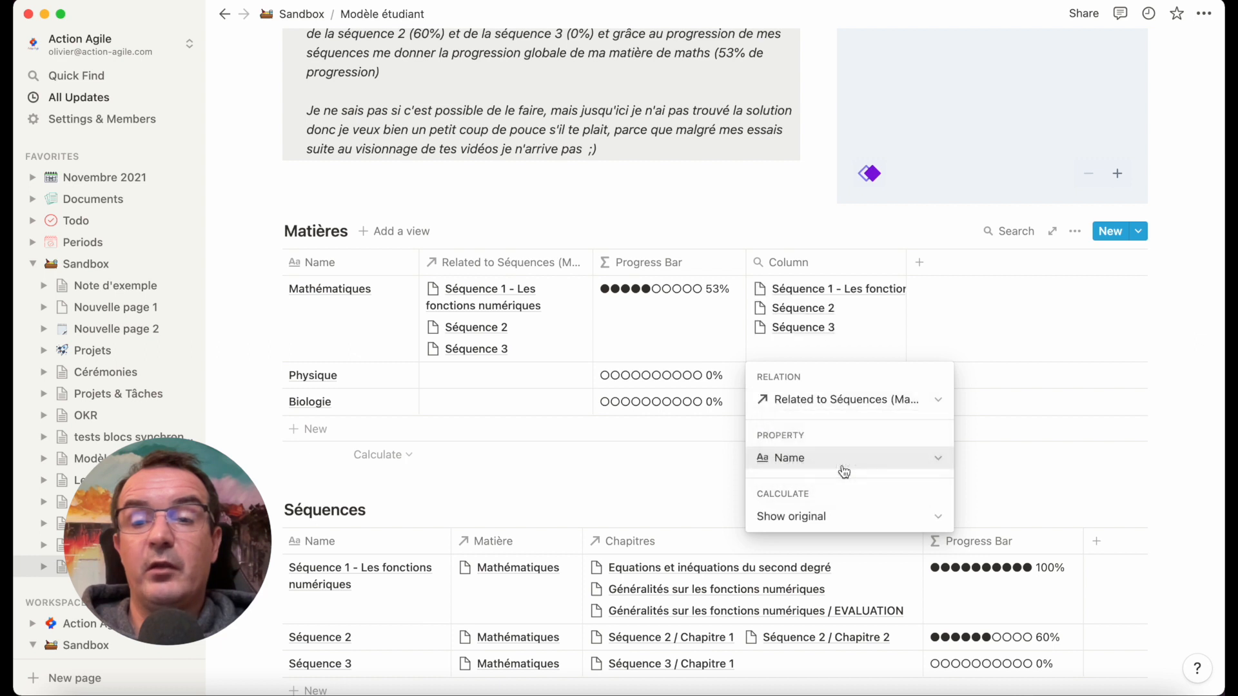
click(931, 460)
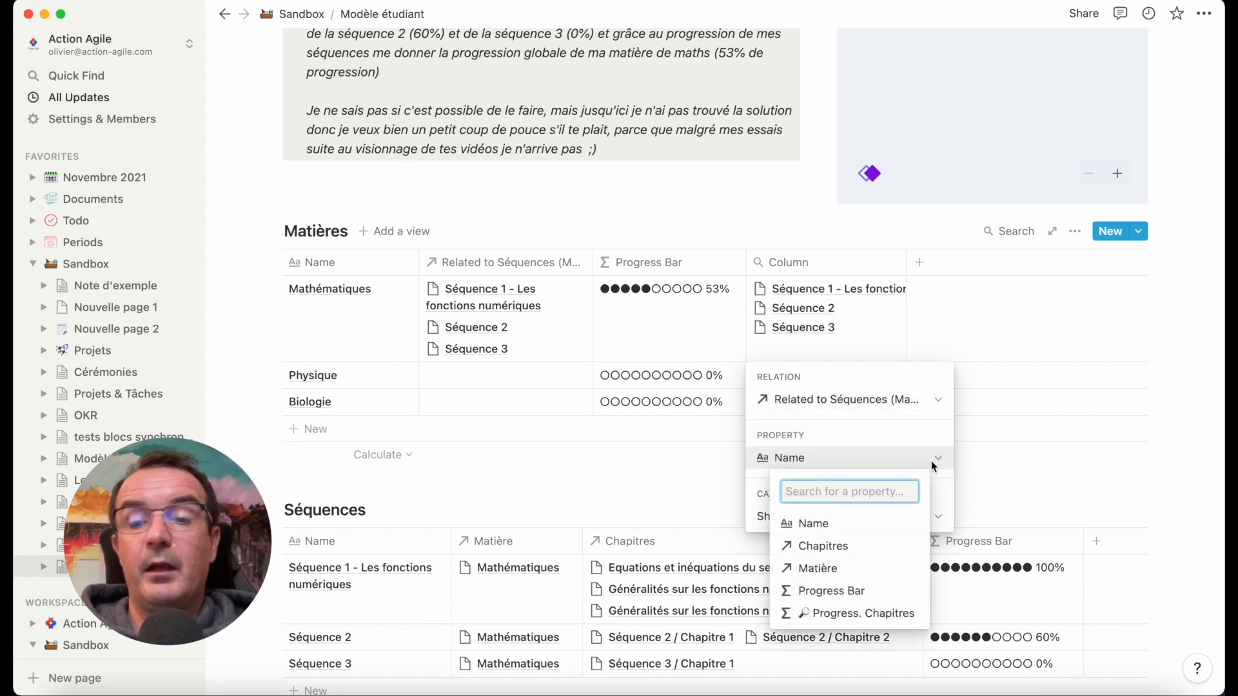
click(855, 595)
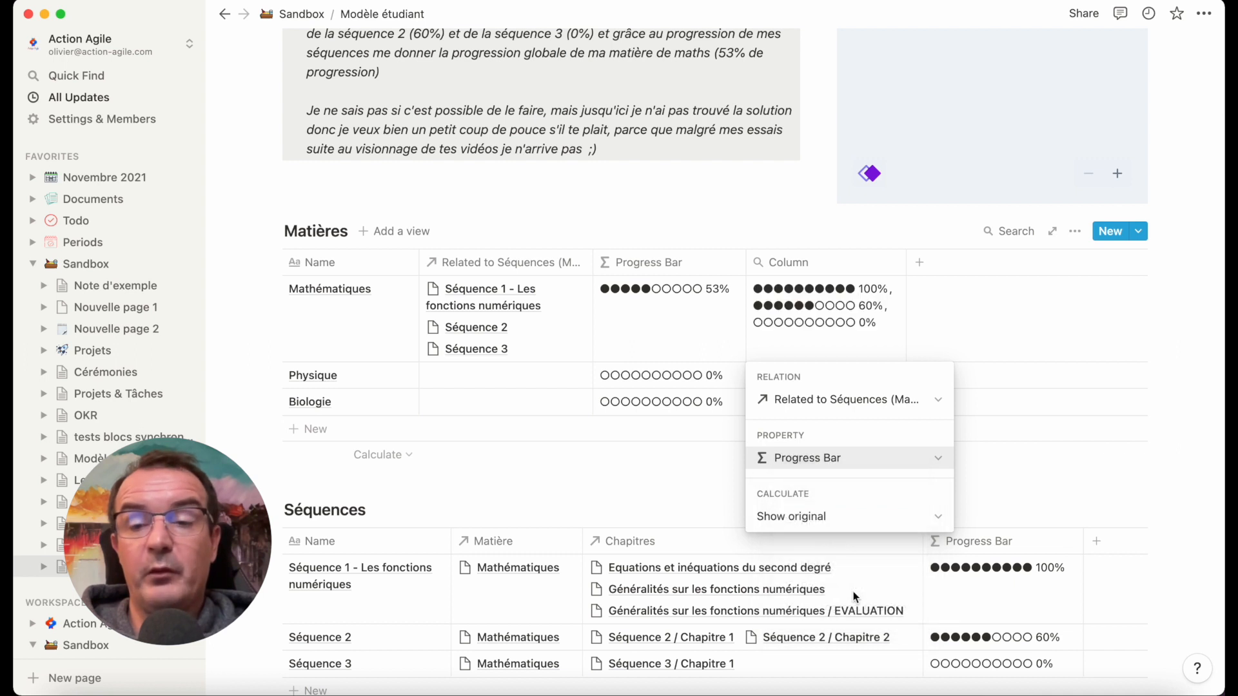
key(Escape)
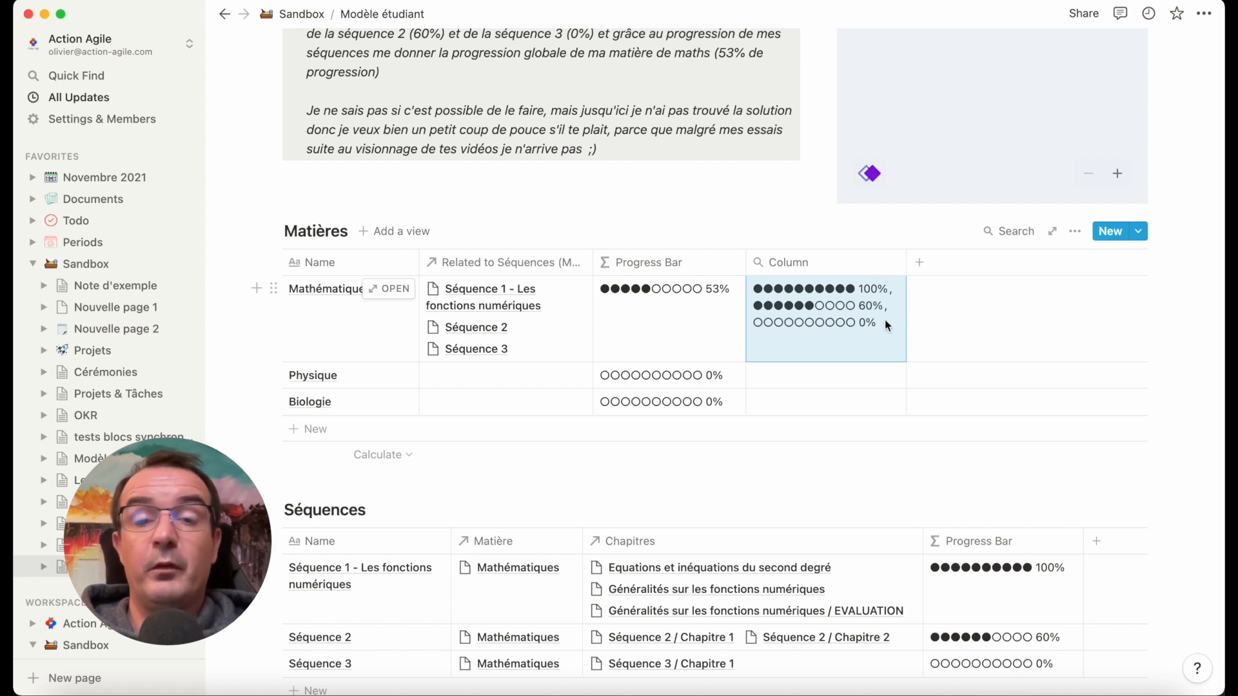
Move the Matières rollup column before Progress Bar and rename the Related to Séquences (Matière) column to "Séquences"
drag(826, 278, 685, 274)
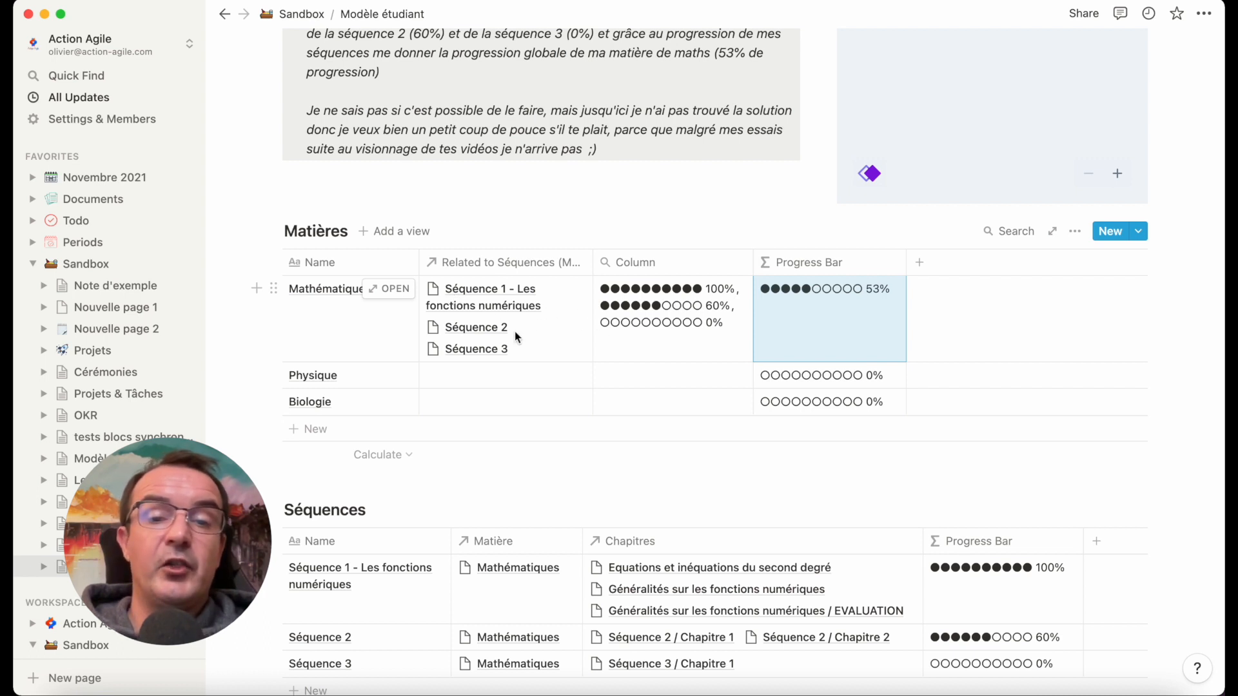
click(506, 264)
text(Séquences)
key(Return)
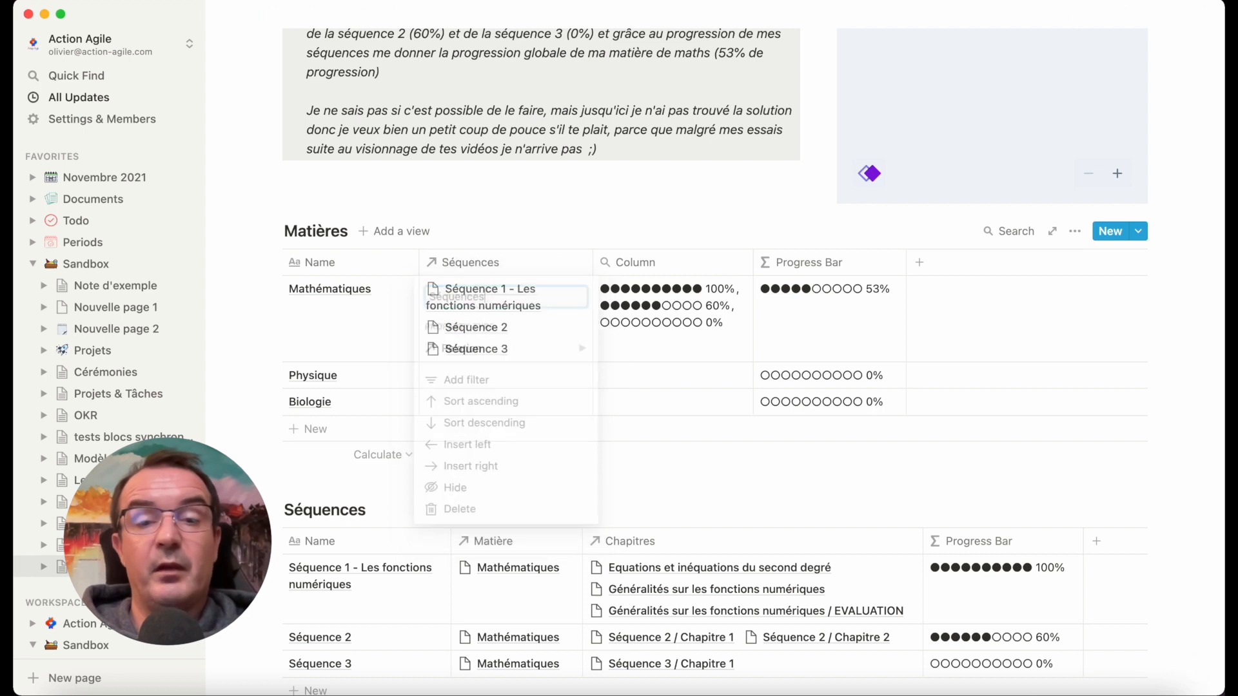